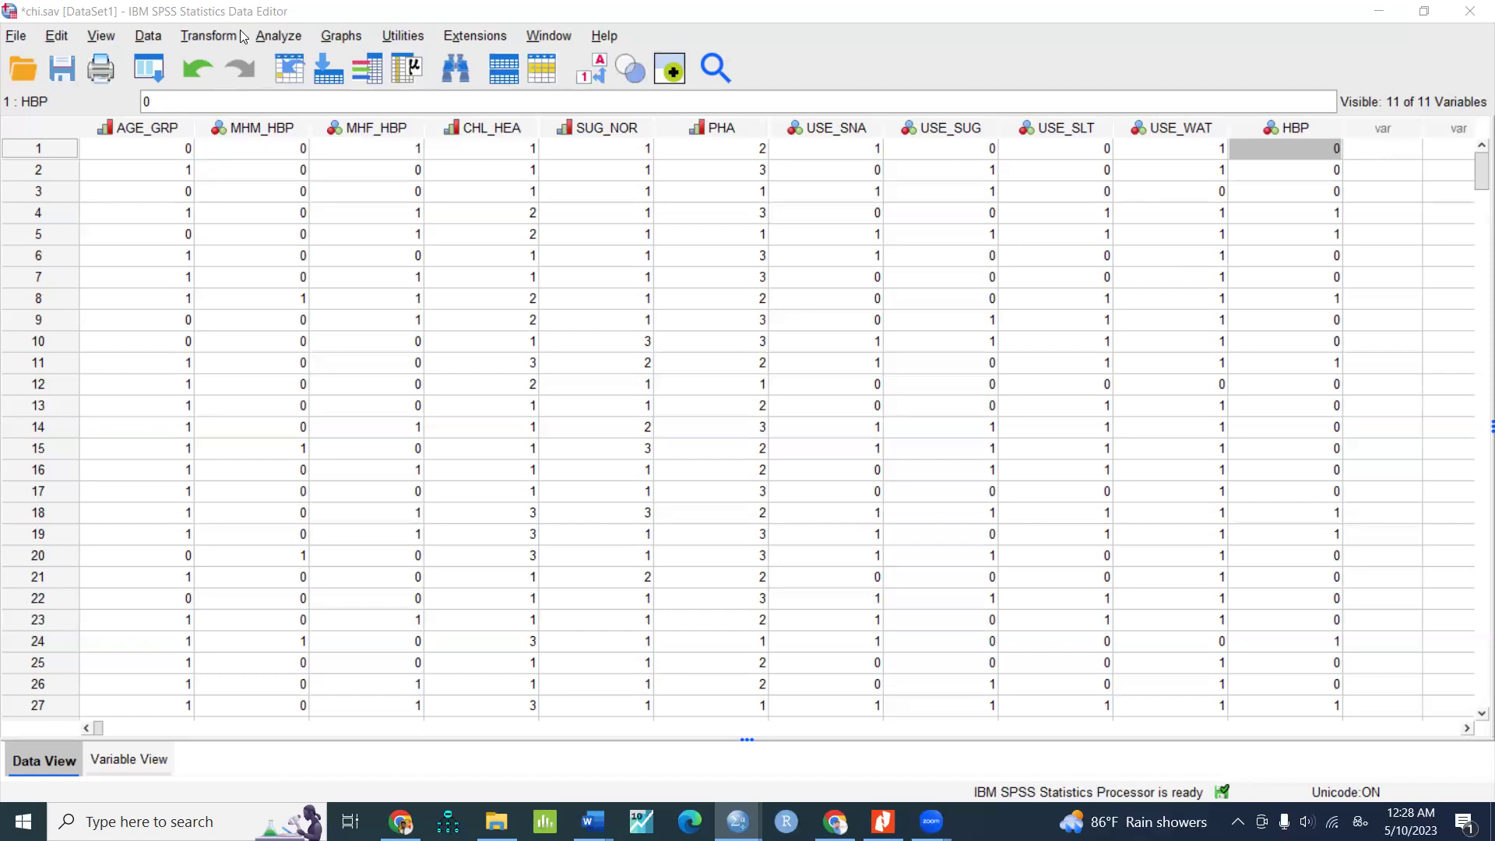
# Set up a crosstab with the respondent's cholesterol health as the row variable and high blood pressure (HBP) as the column variable.
pyautogui.click(281, 41)
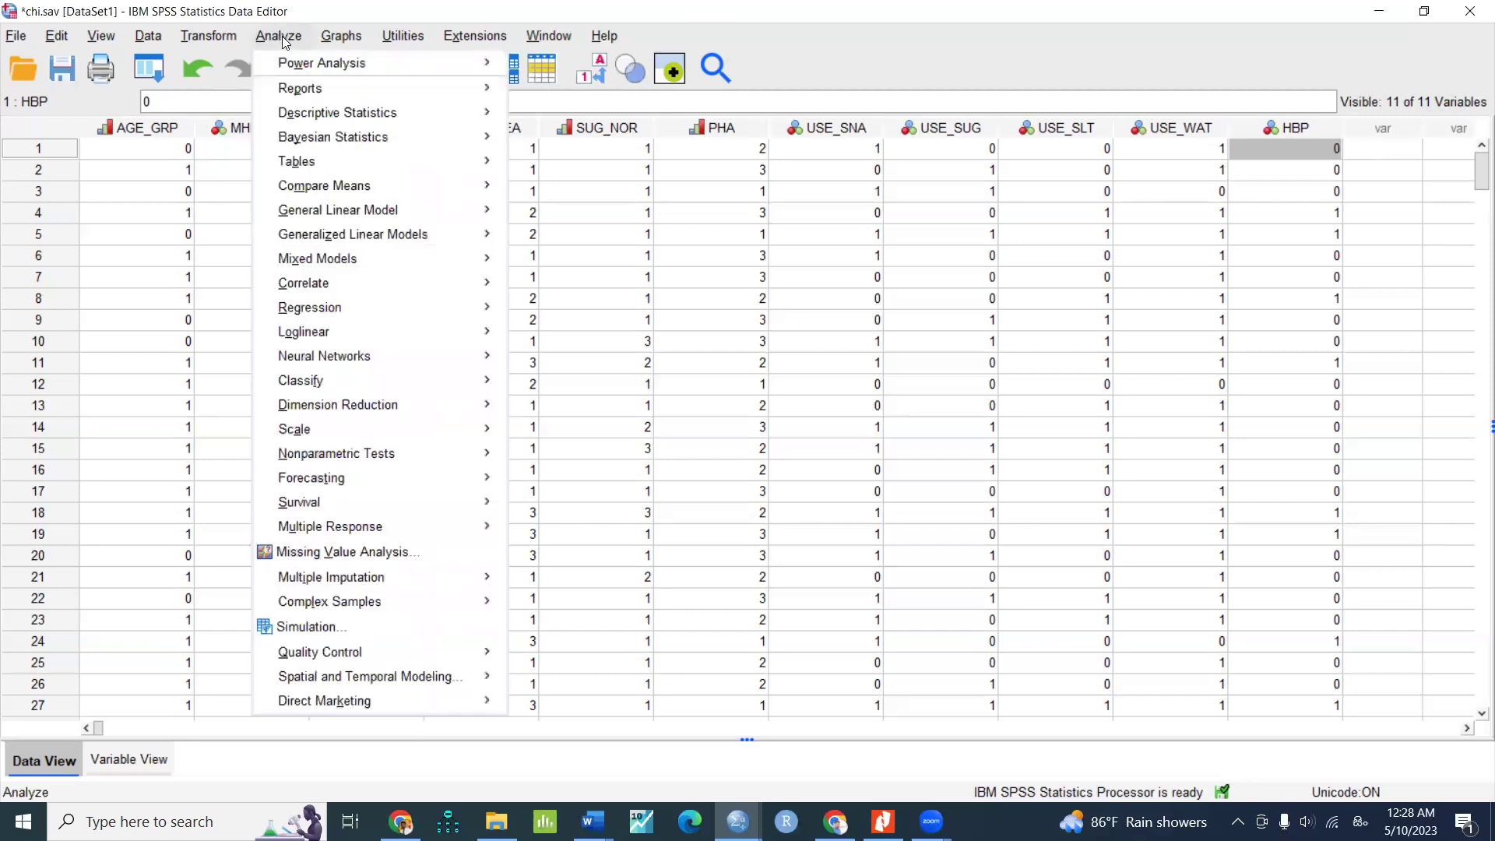
pyautogui.moveTo(293, 119)
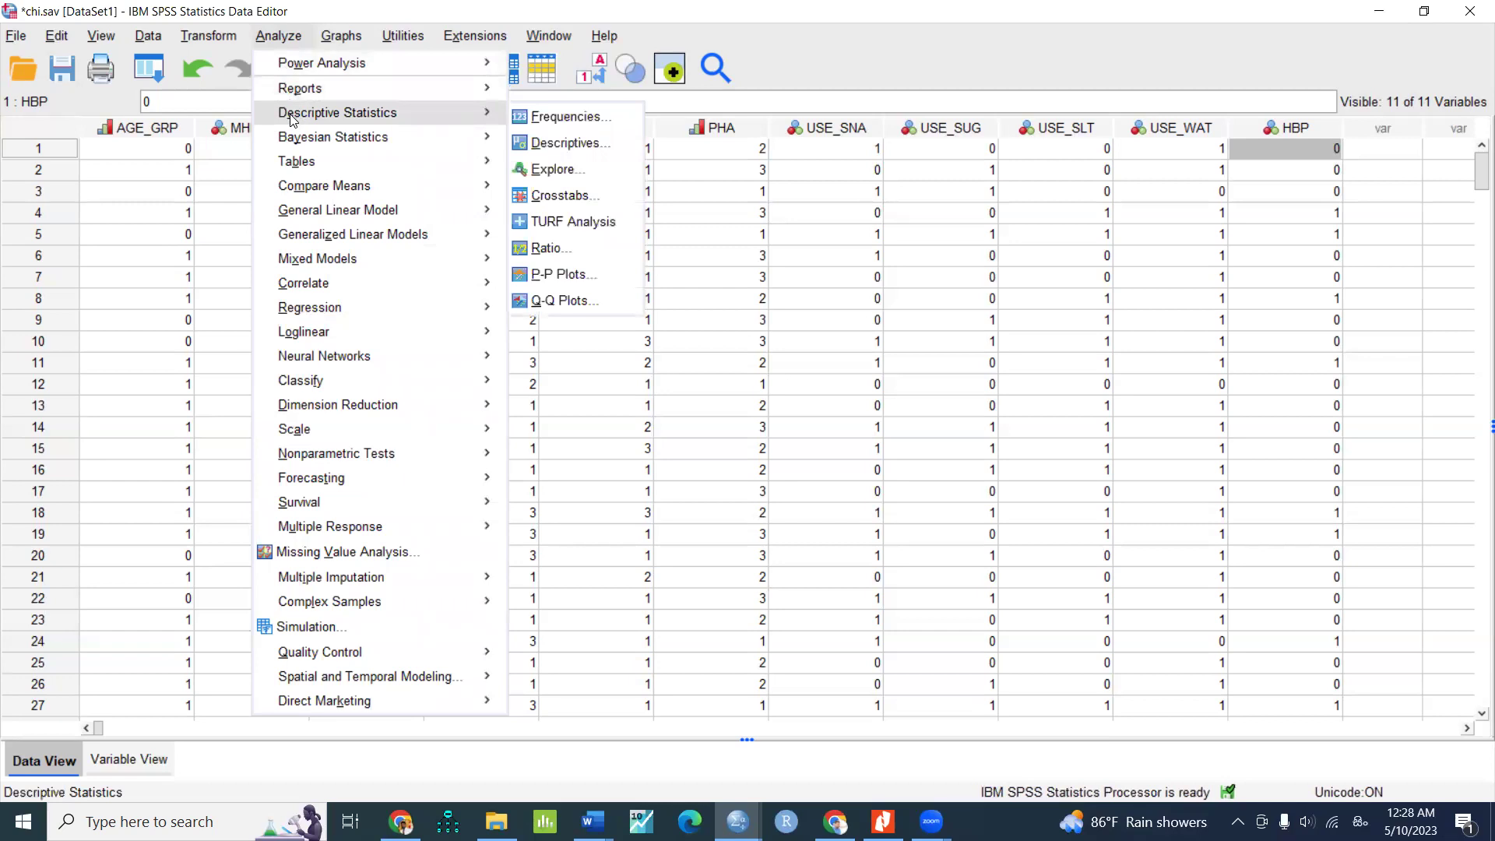
pyautogui.click(564, 196)
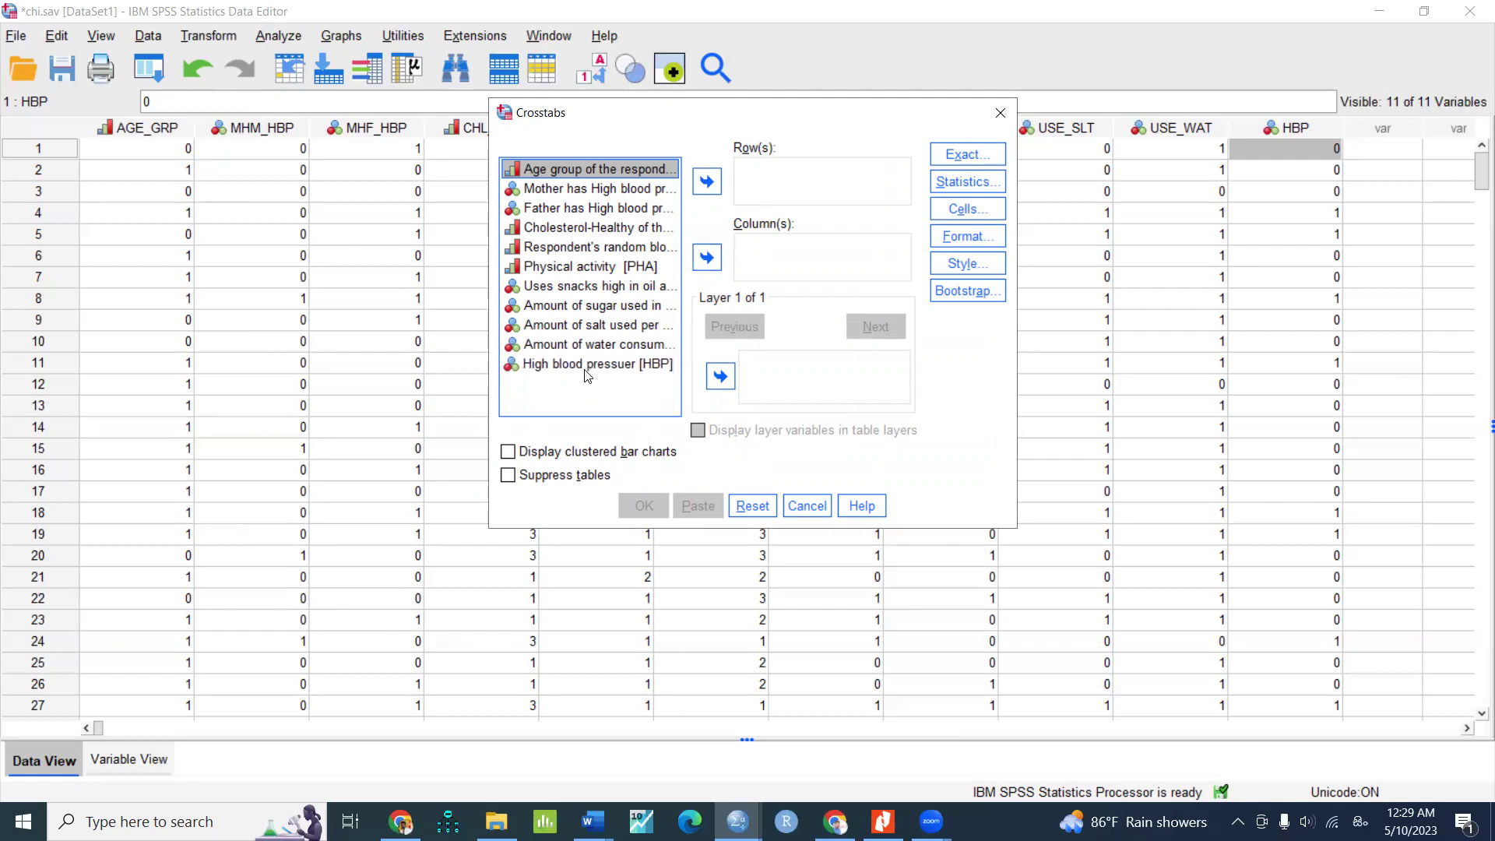
pyautogui.click(536, 364)
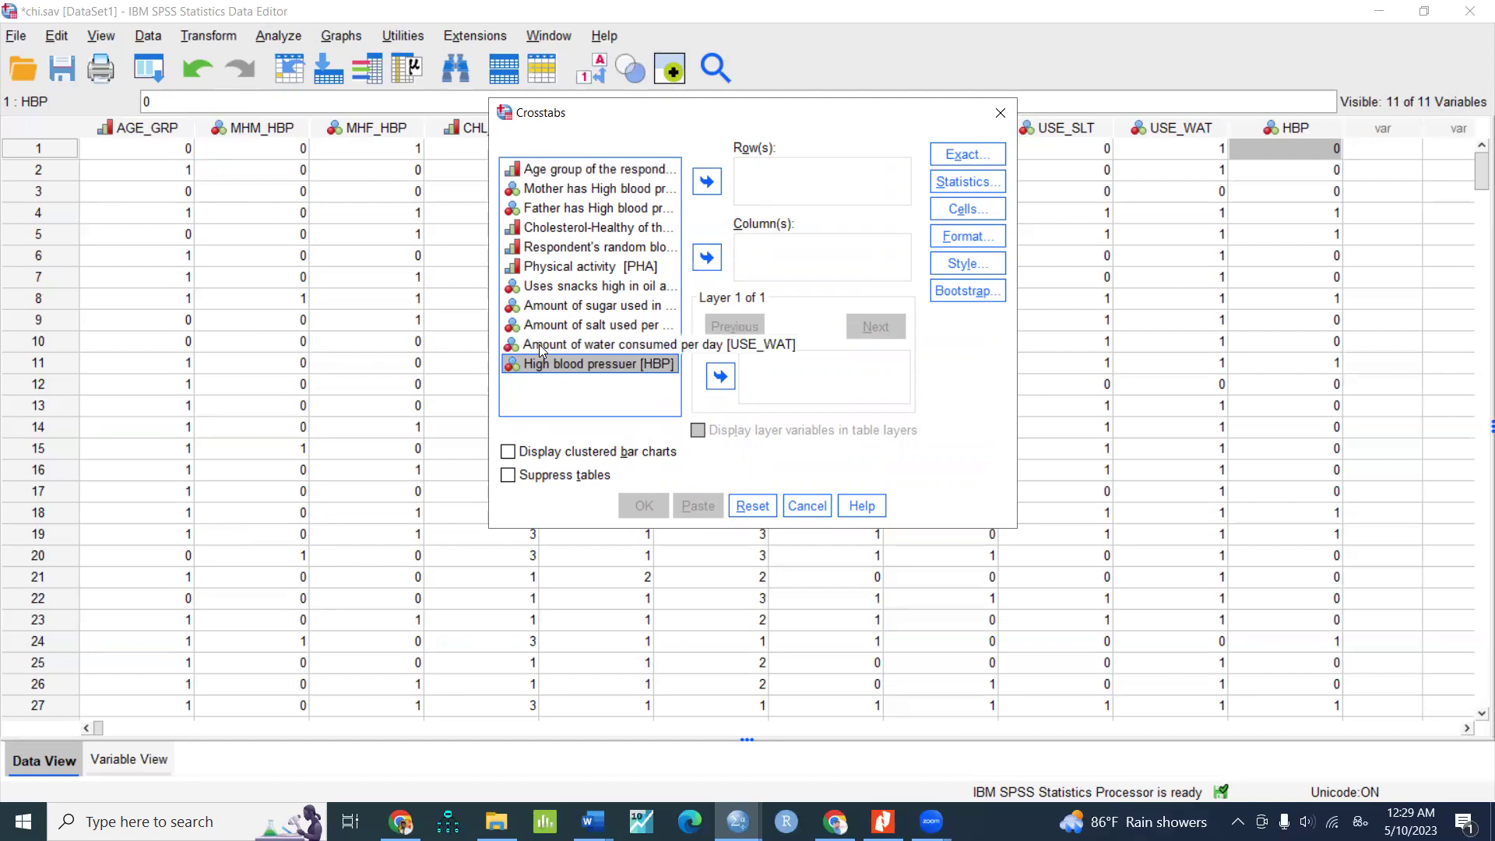
pyautogui.click(717, 261)
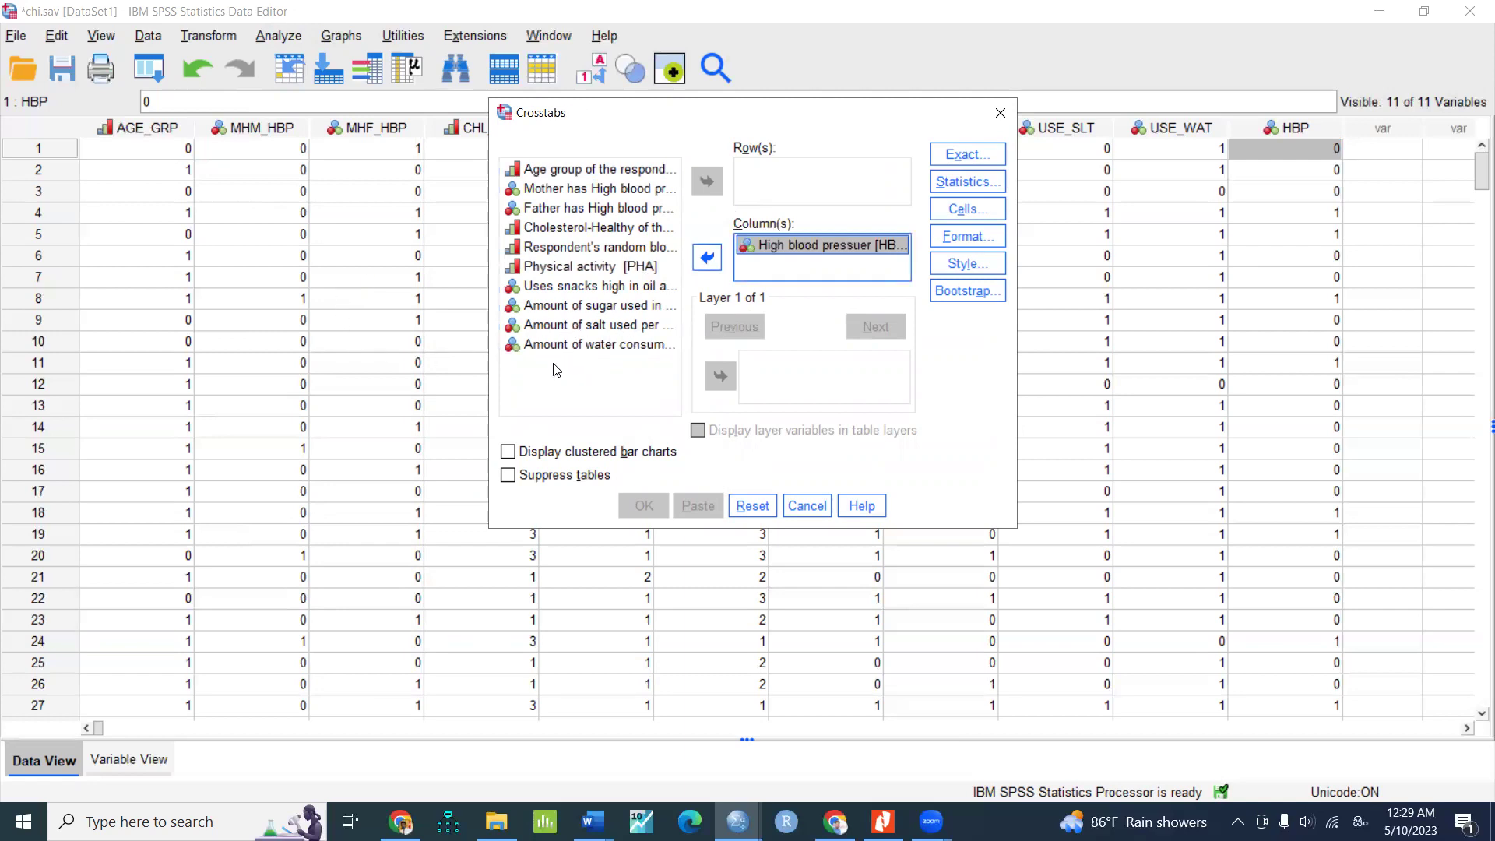
pyautogui.click(621, 231)
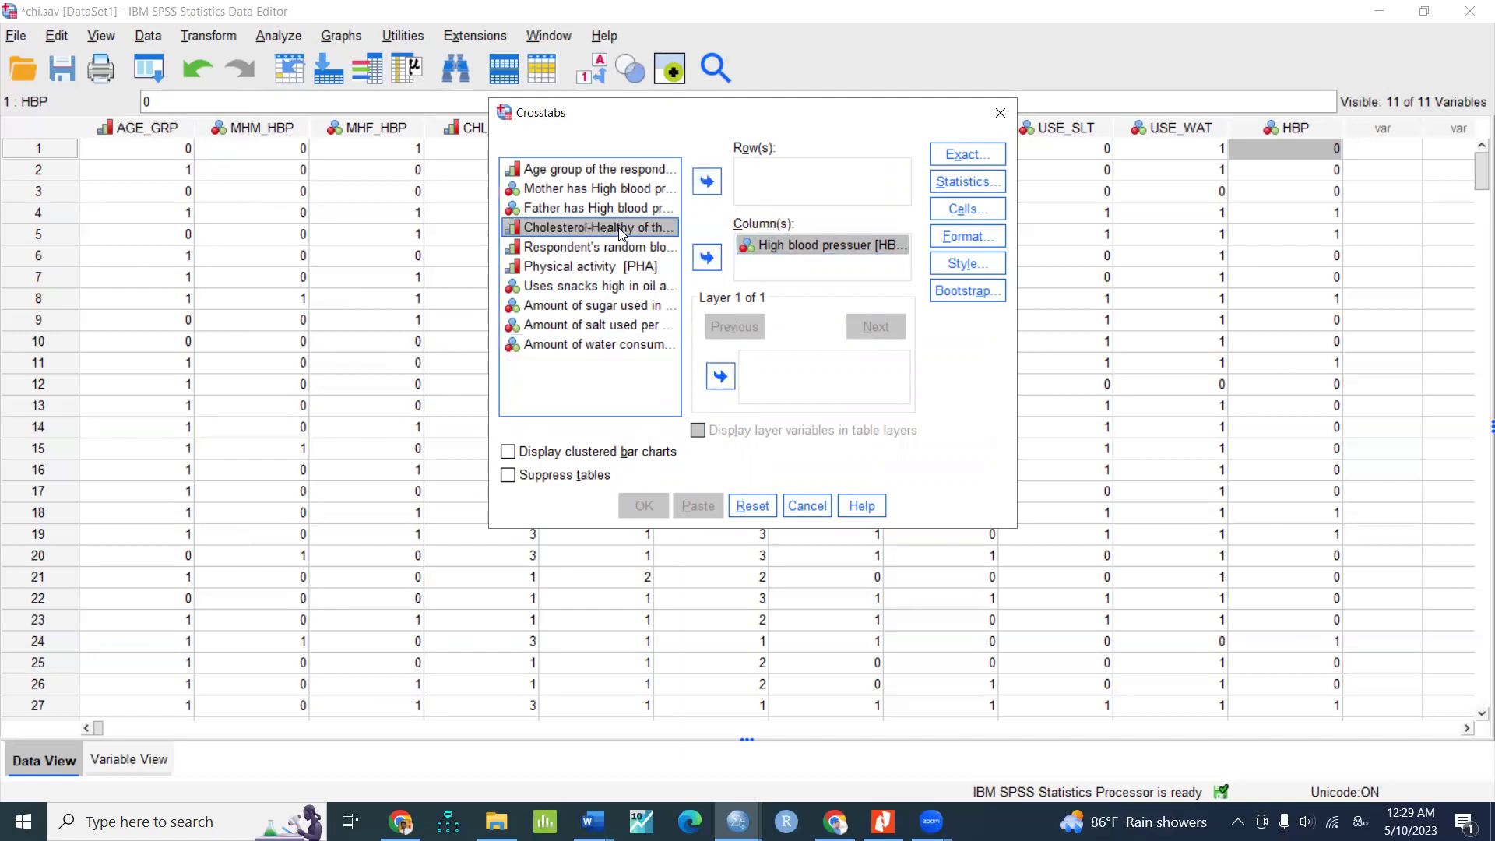
pyautogui.click(706, 182)
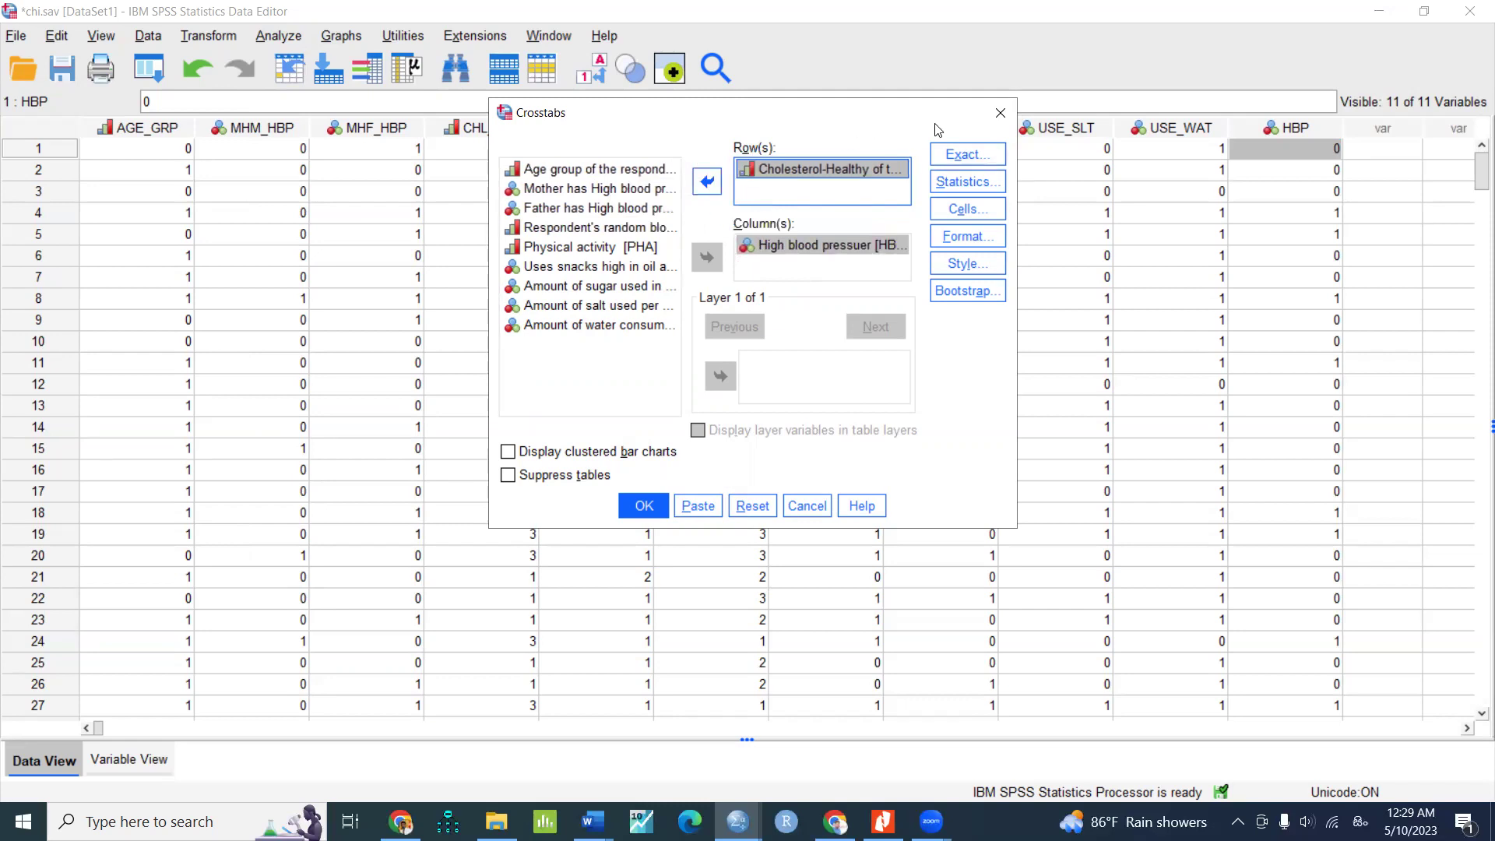
# Add the Chi-square statistic to the crosstab, run the analysis and view the resulting tables.
pyautogui.click(960, 182)
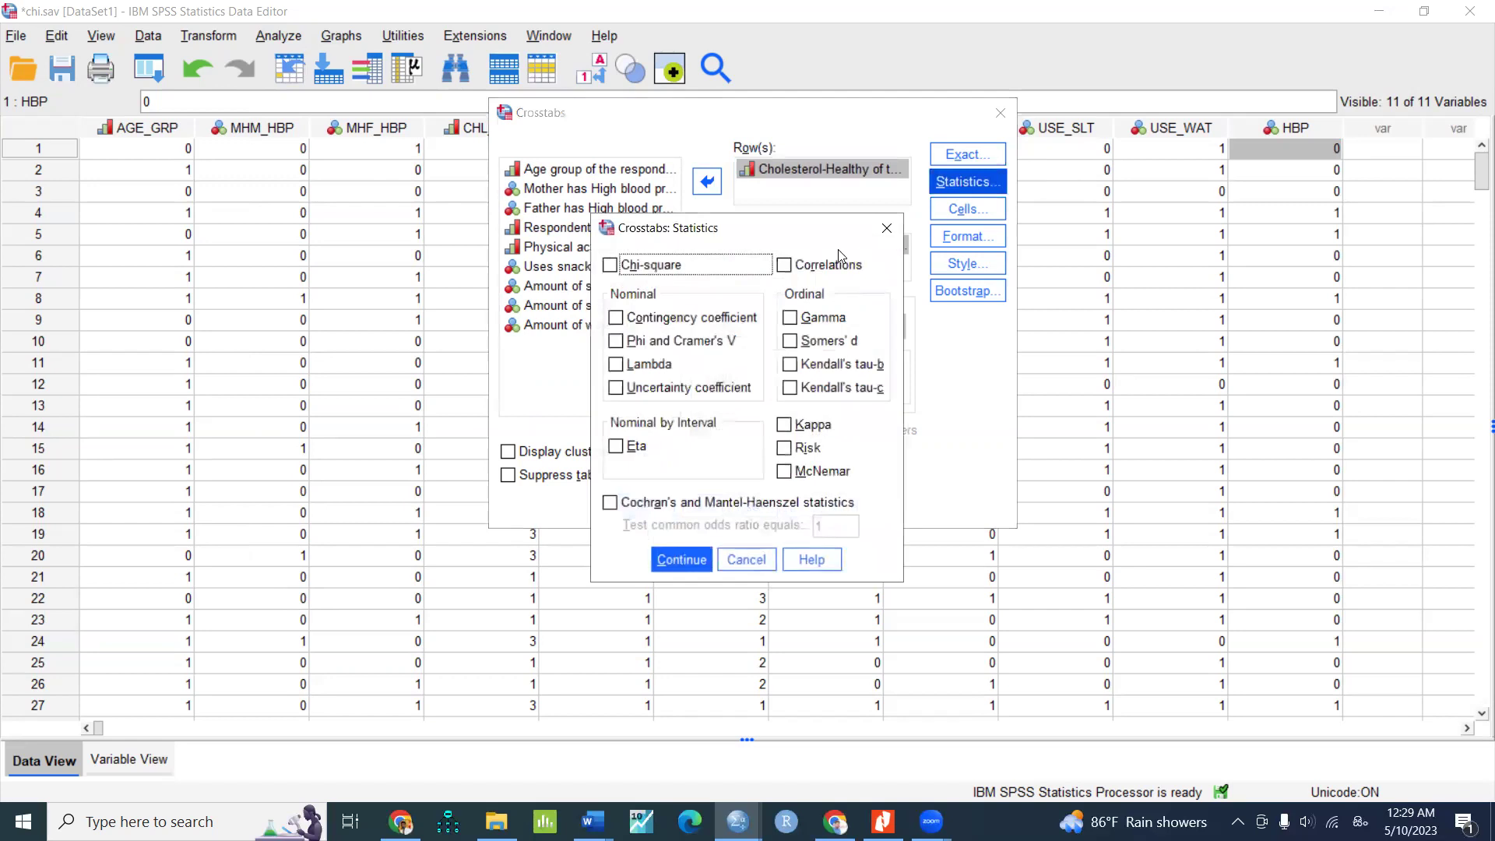
pyautogui.click(660, 271)
pyautogui.click(681, 560)
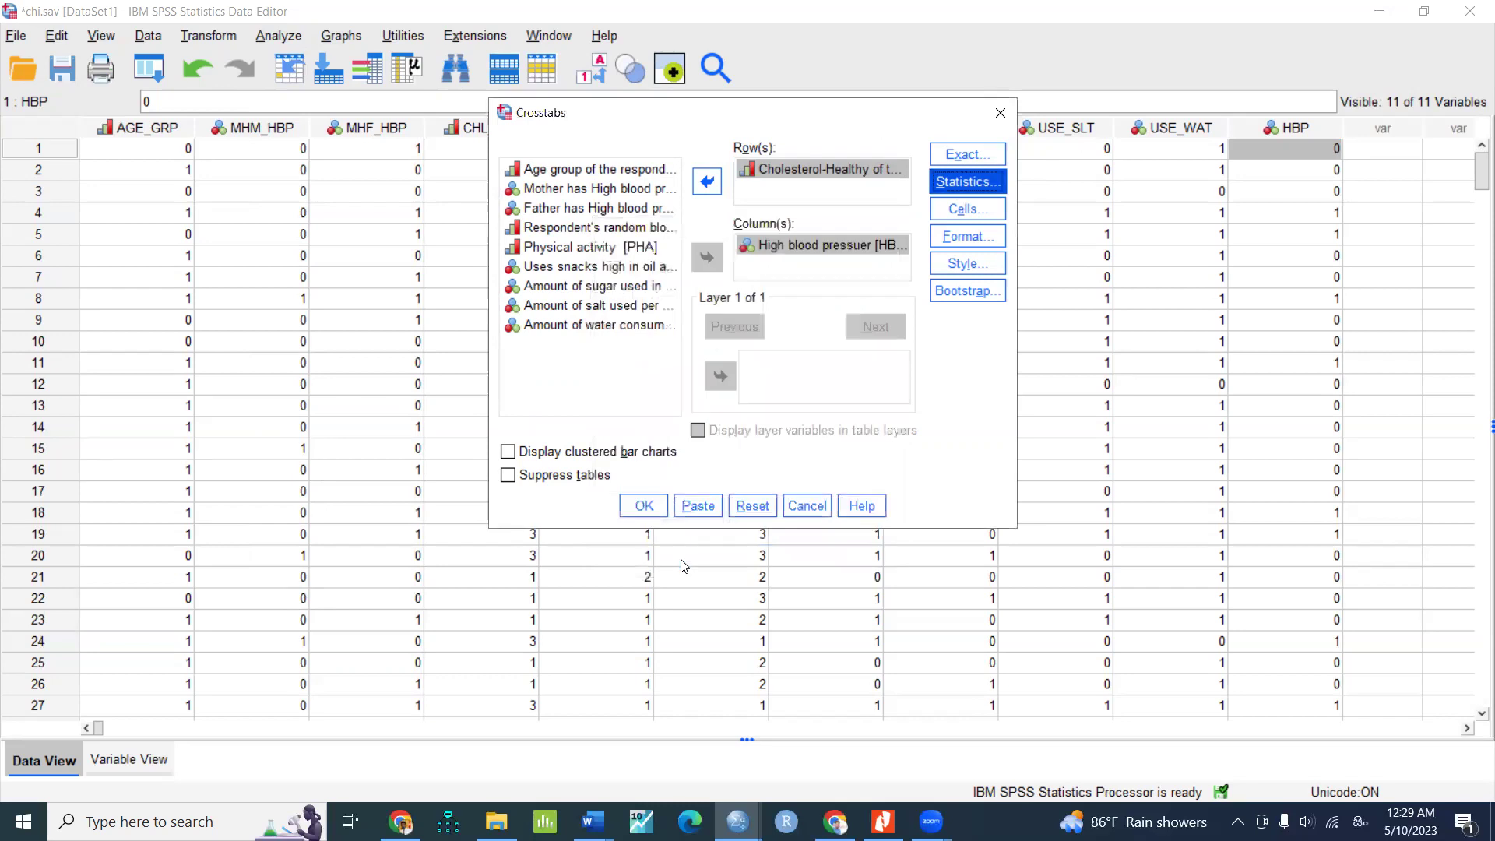
pyautogui.click(645, 507)
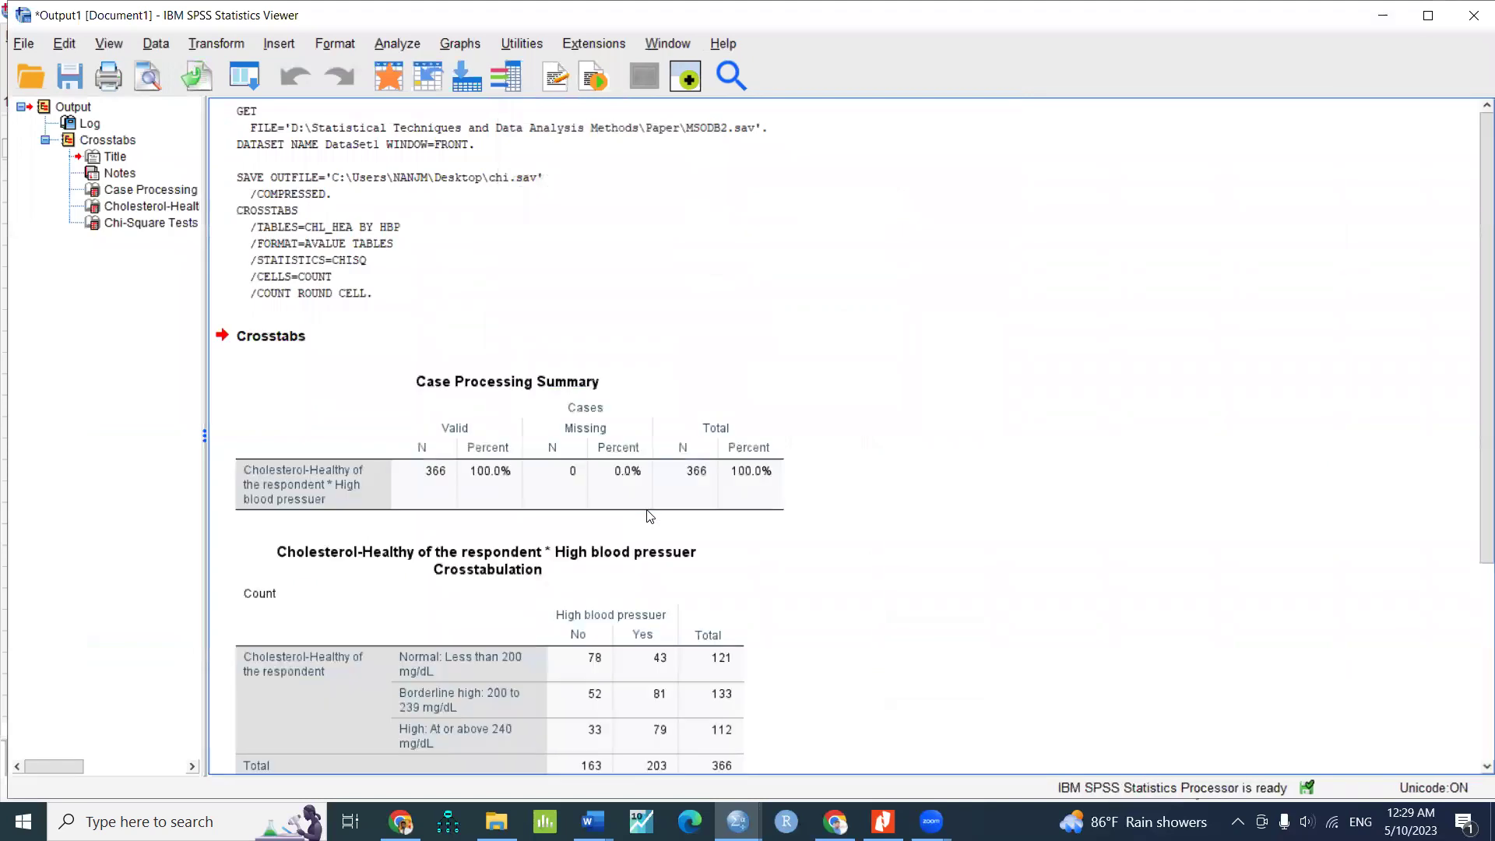
pyautogui.scroll(-5, 670, 405)
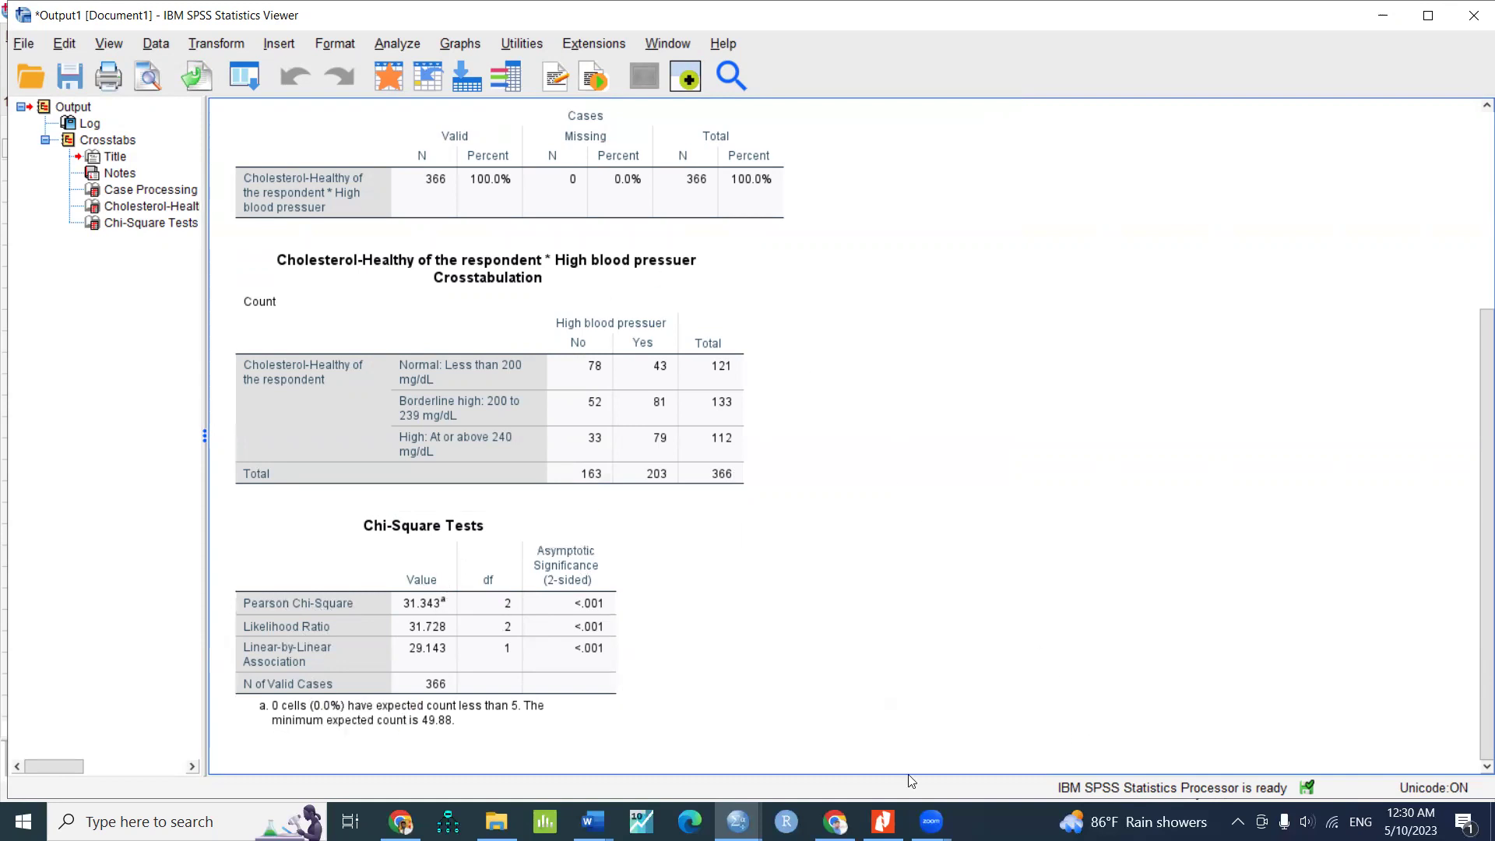
# Switch to Document2 in Word and change the ending of the H1 hypothesis to "නොවේ".
pyautogui.moveTo(593, 822)
pyautogui.click(663, 767)
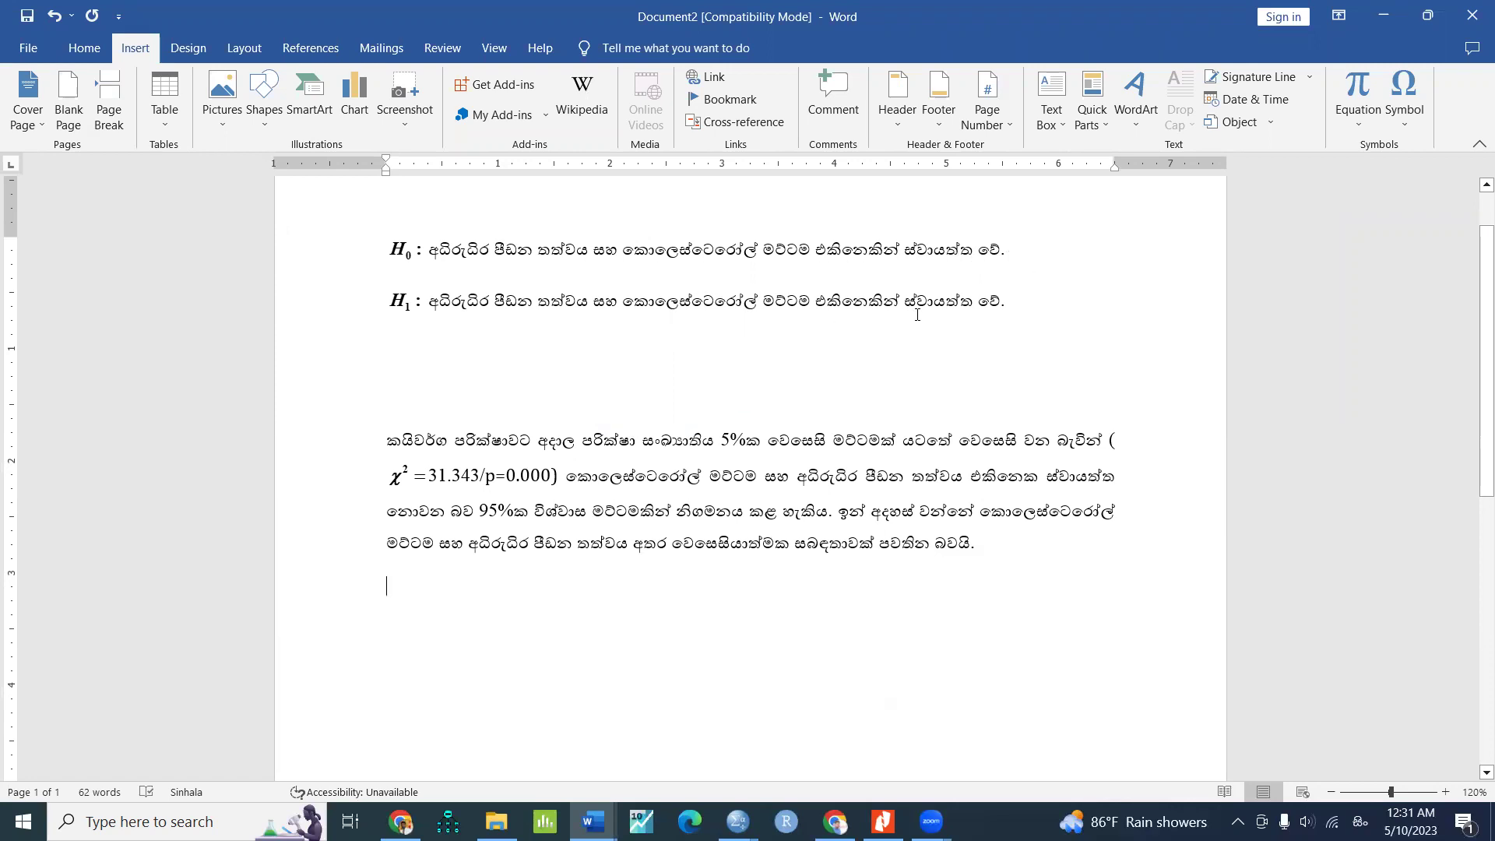
pyautogui.click(979, 301)
pyautogui.write('නොා')
pyautogui.click(603, 359)
# Try to copy the Chi-Square Tests table from the SPSS output into the blank line below H1 in Word, and undo the paste.
pyautogui.click(1385, 8)
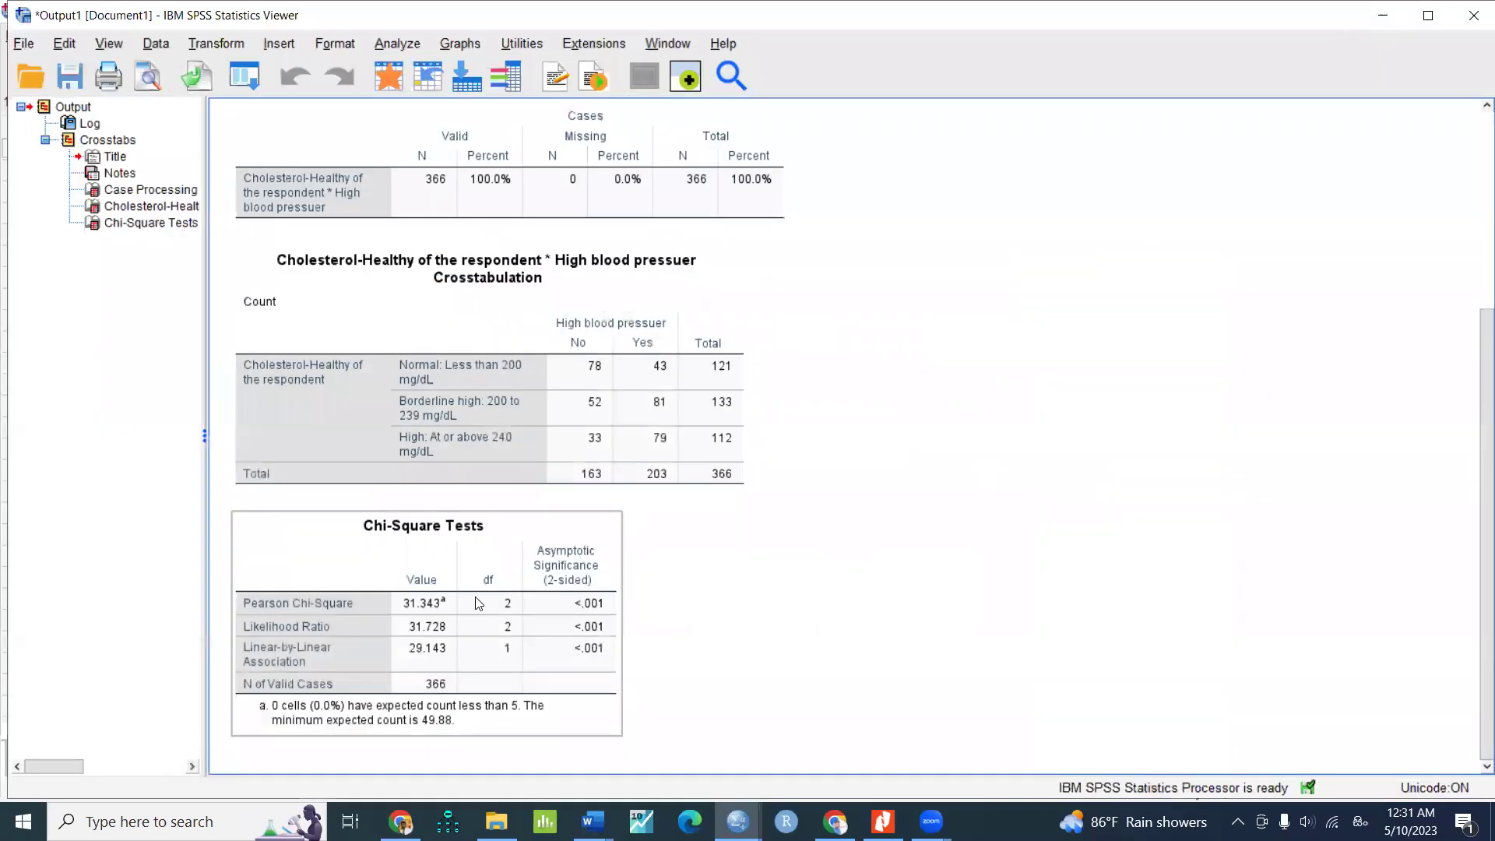
pyautogui.click(478, 603)
pyautogui.rightClick(478, 597)
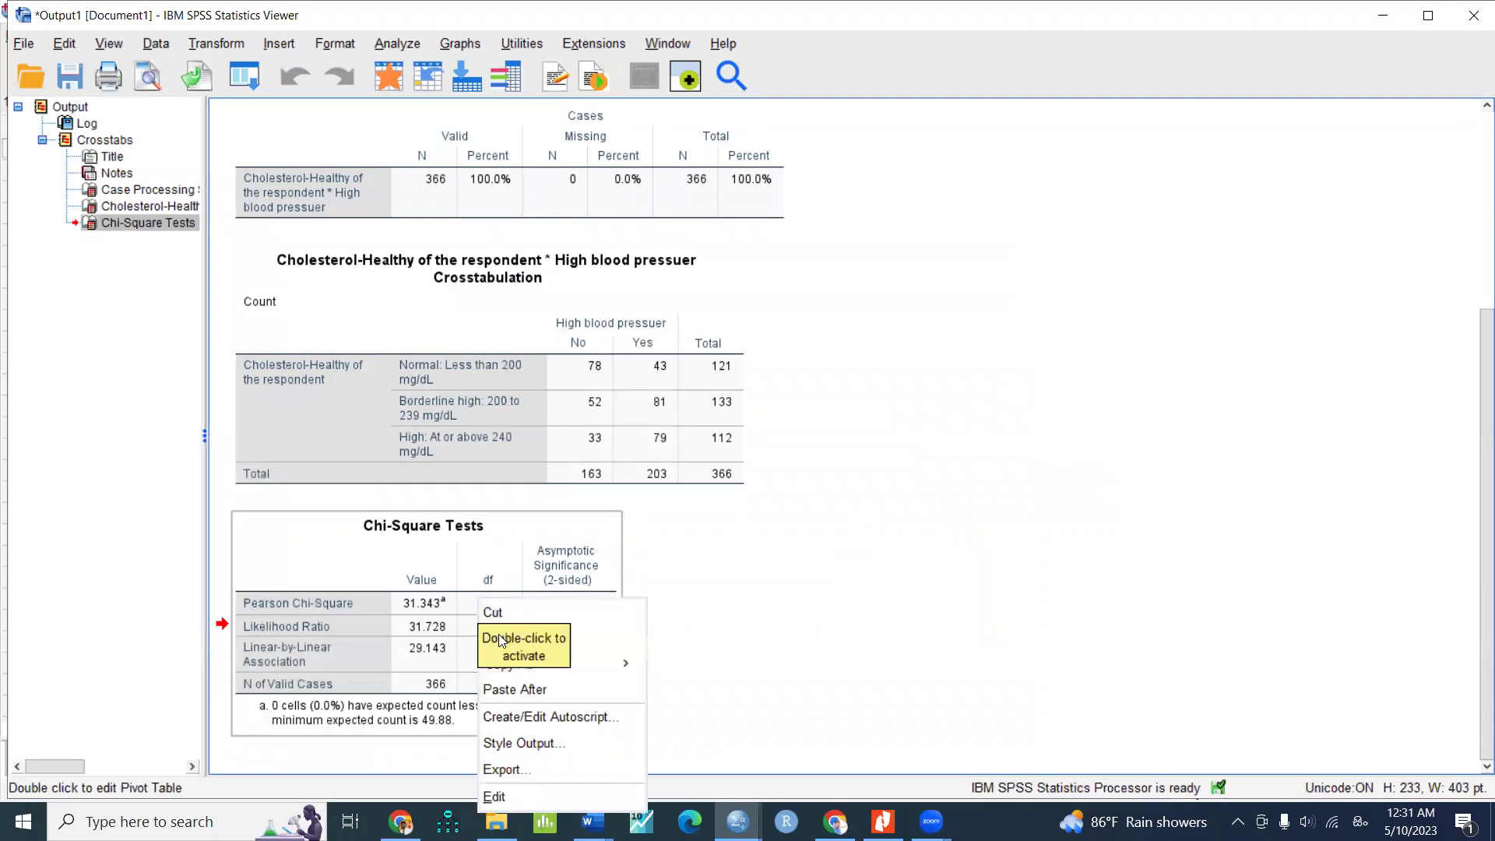
pyautogui.click(500, 640)
pyautogui.click(1383, 15)
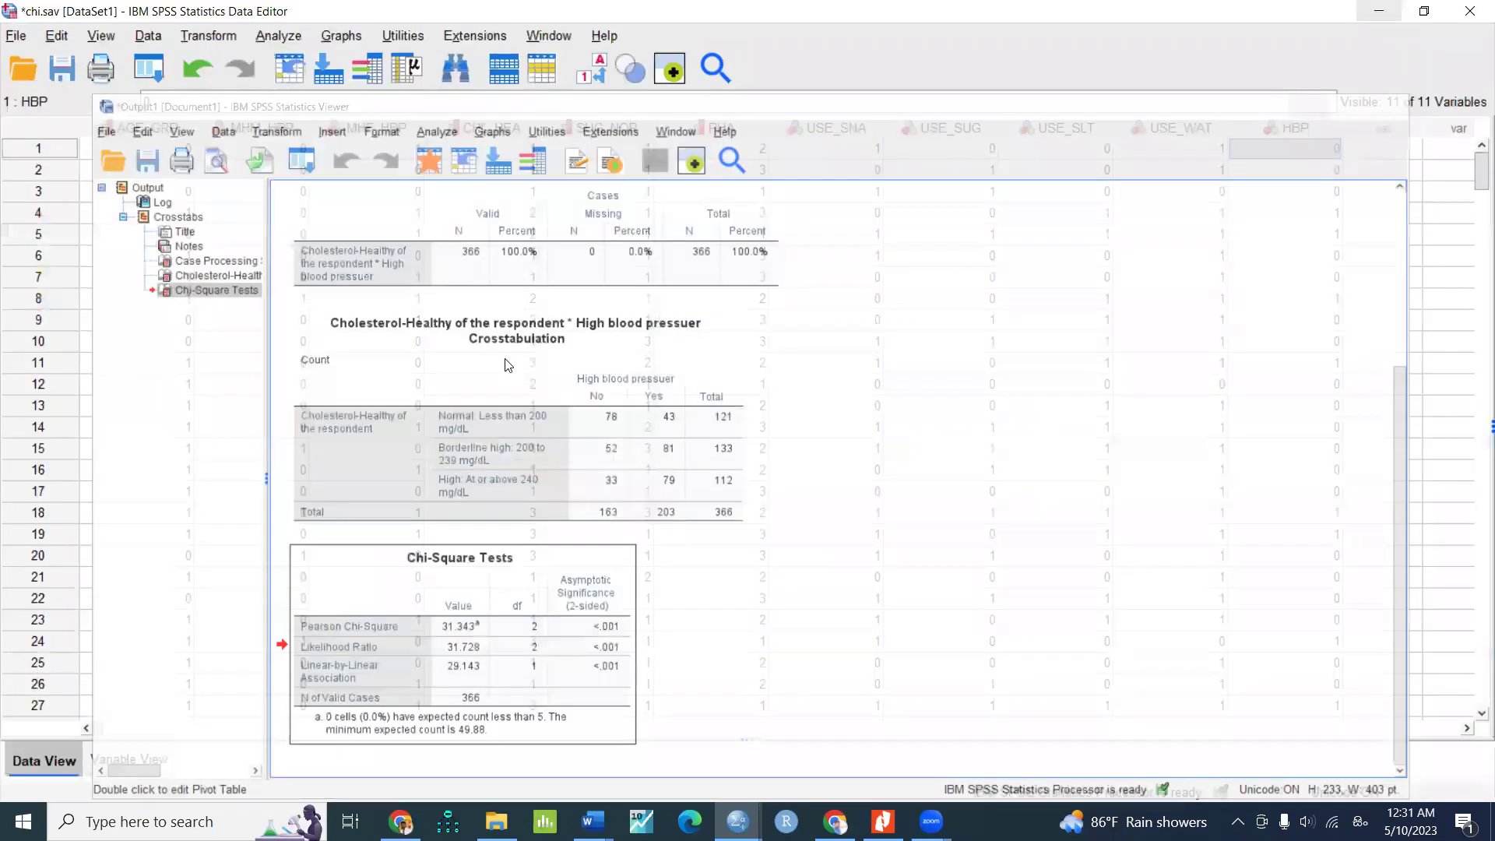
pyautogui.moveTo(592, 821)
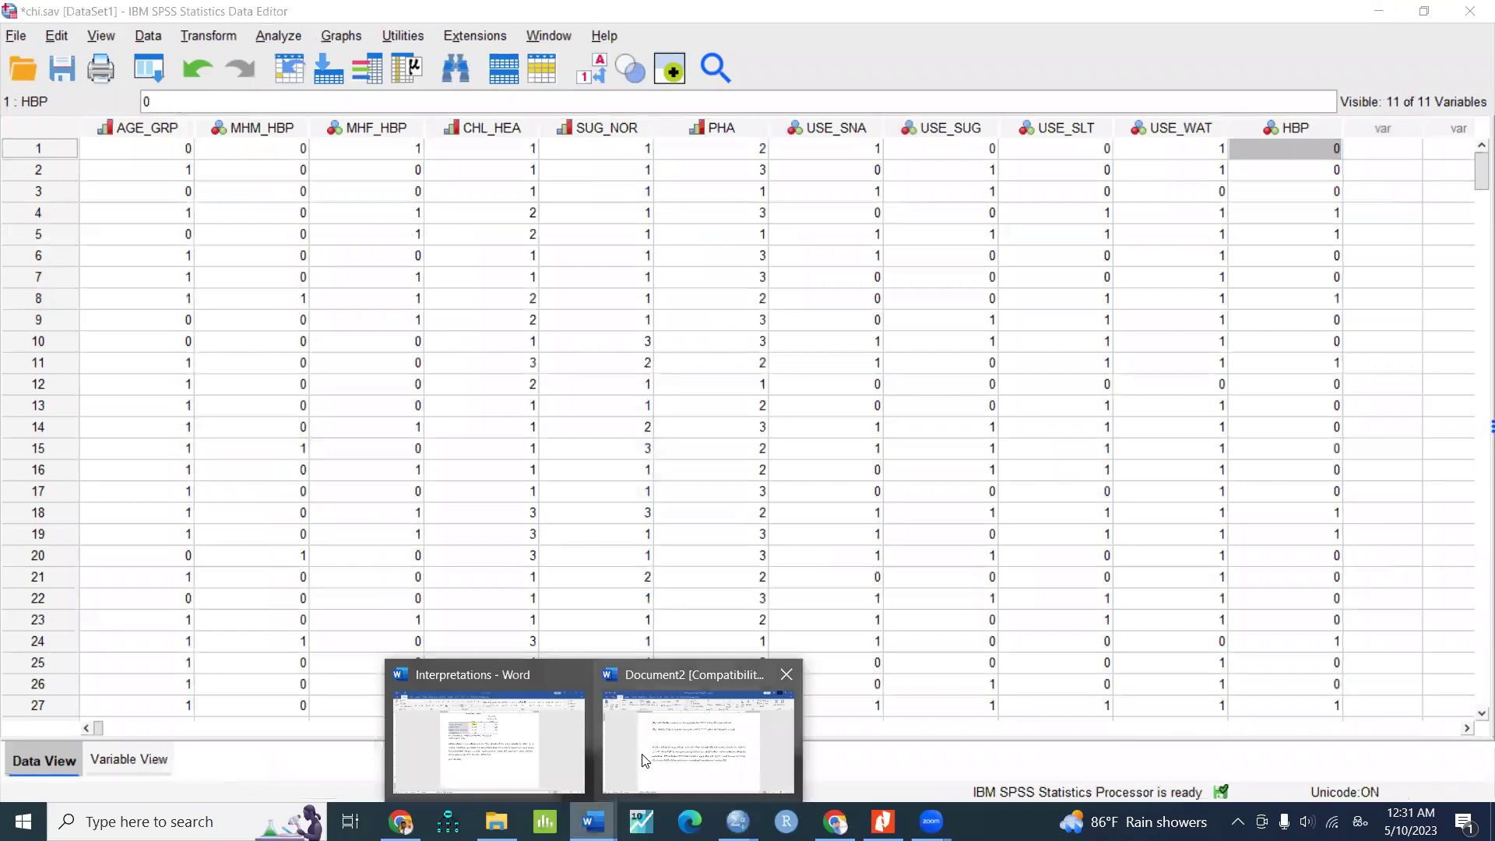
pyautogui.click(643, 759)
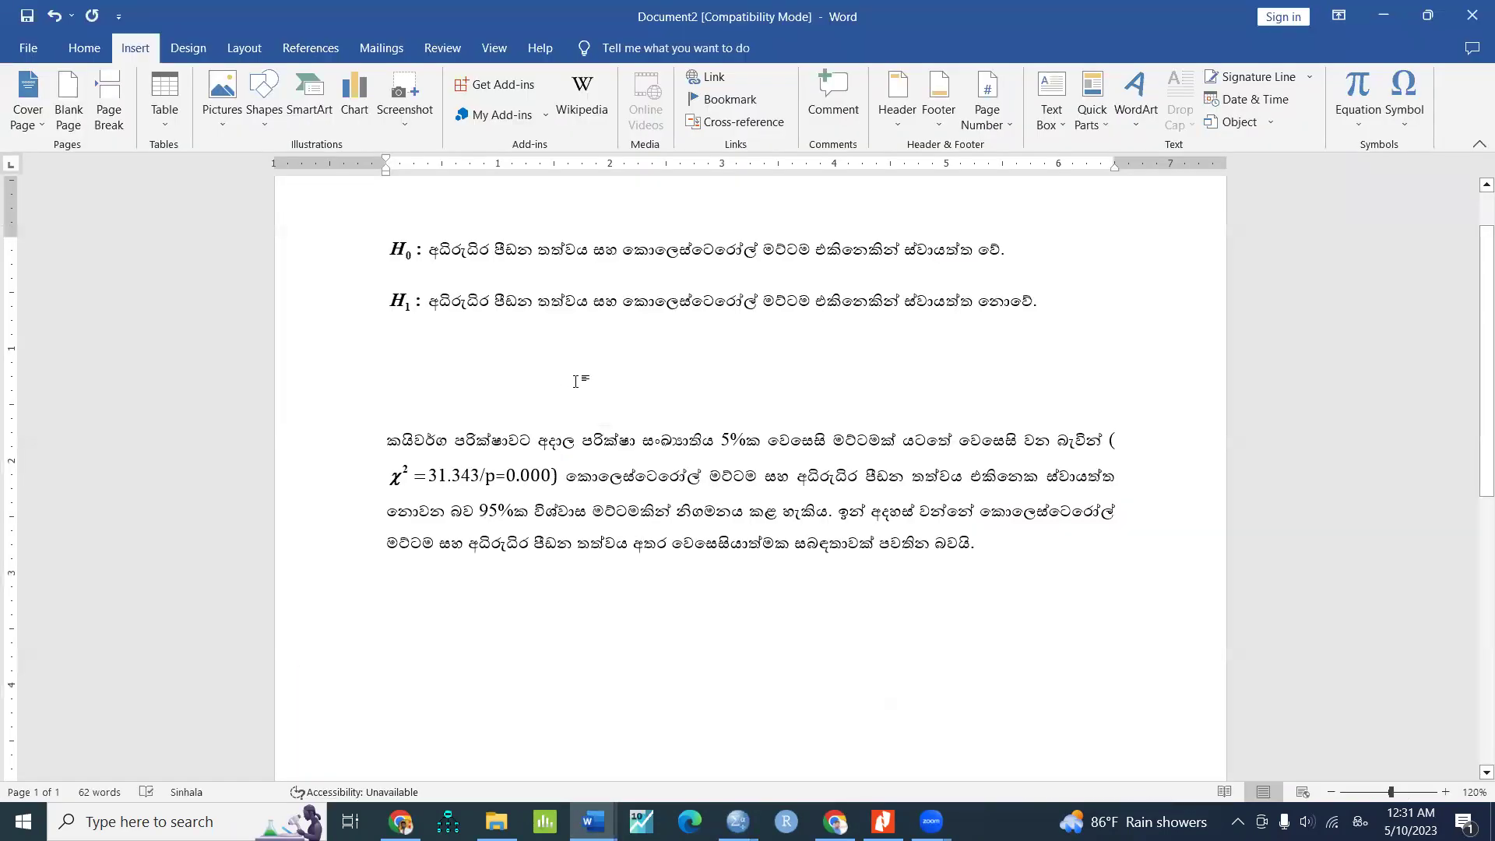
pyautogui.hotkey('ctrl', 'v')
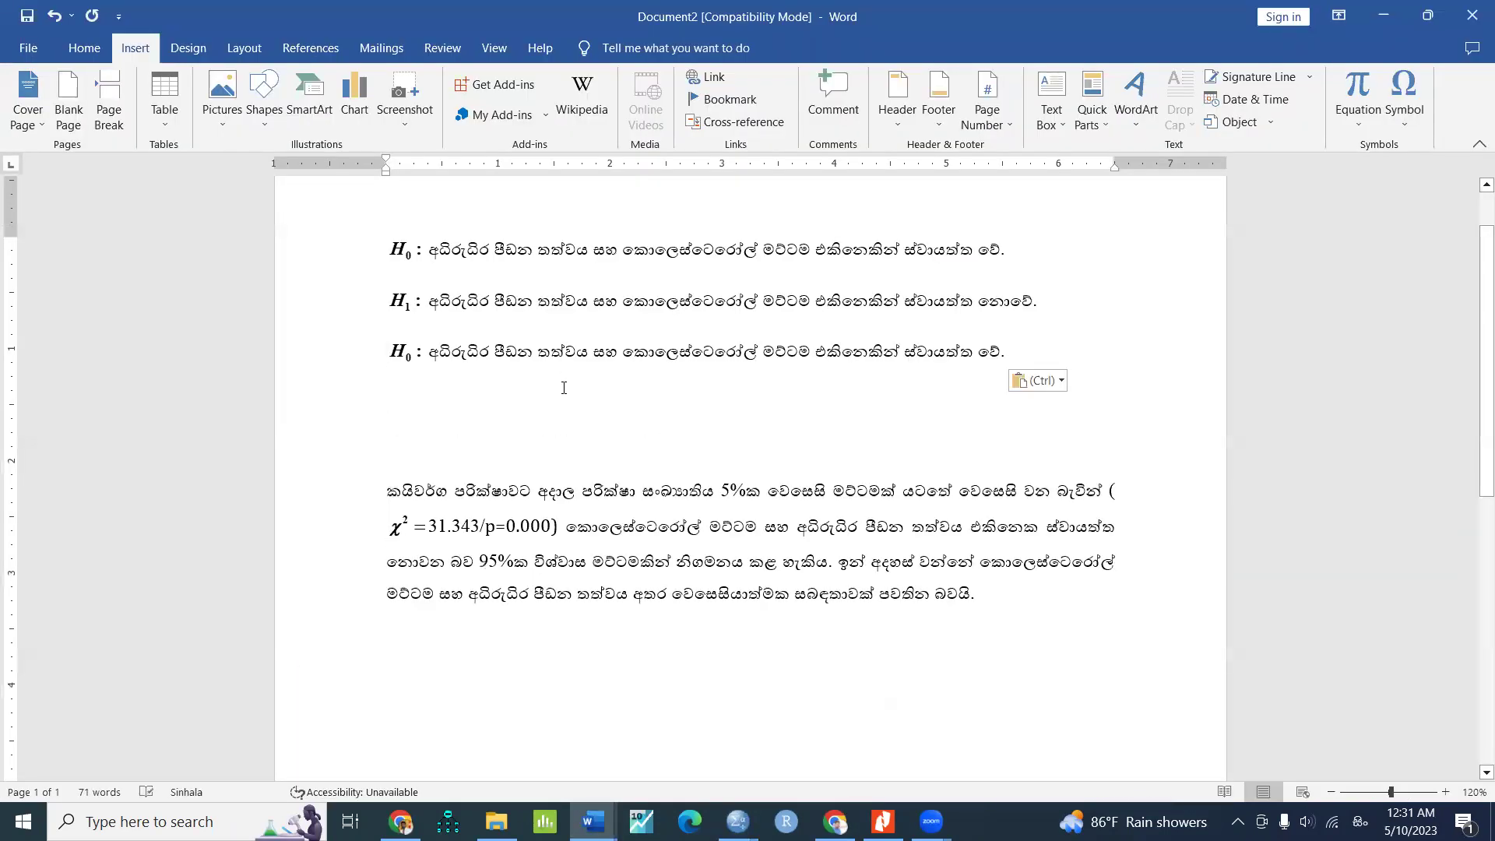
pyautogui.hotkey('ctrl', 'z')
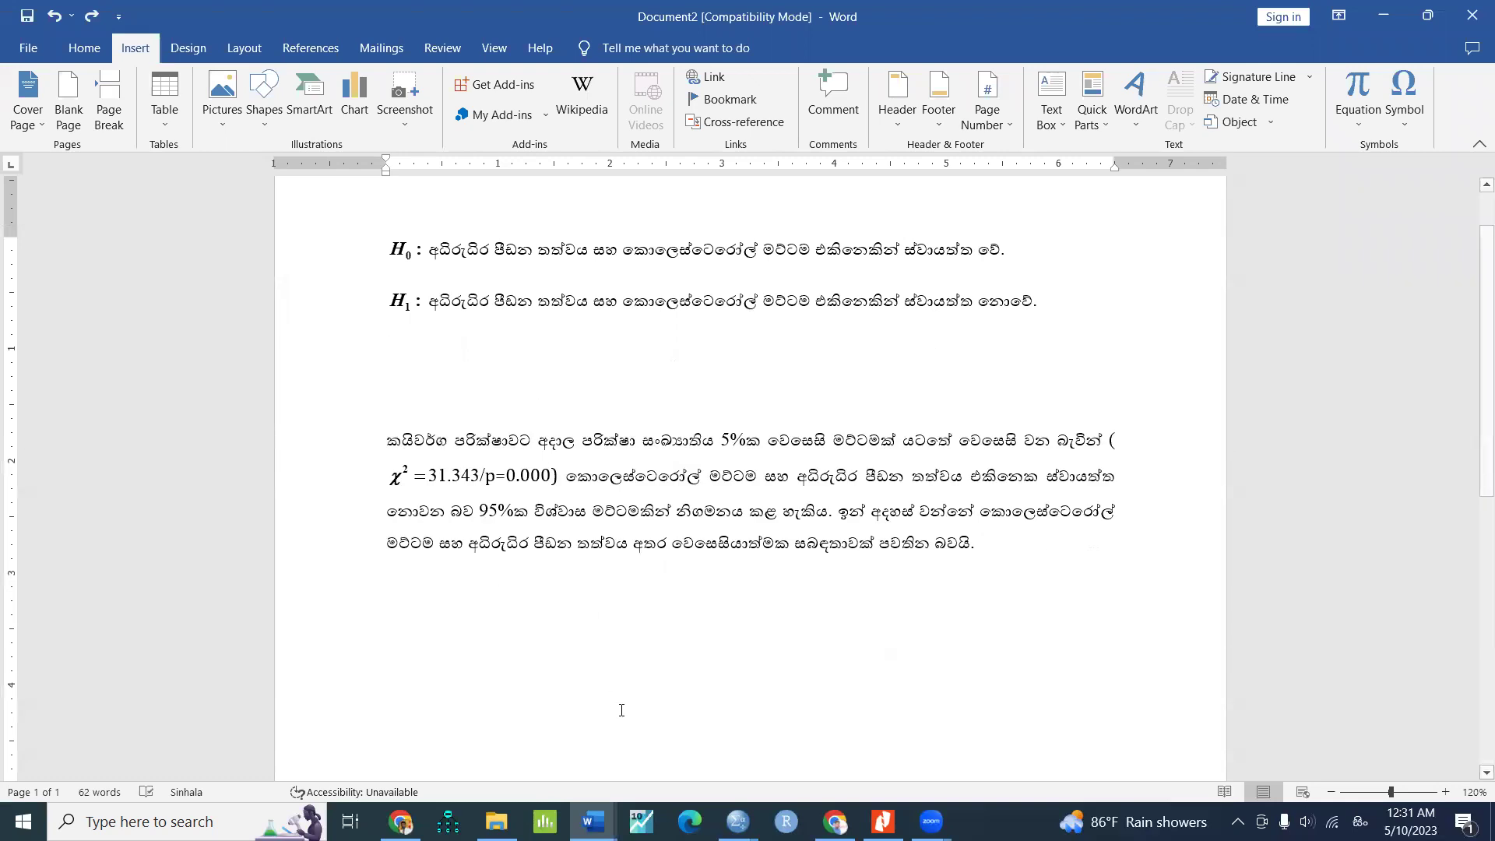
# Copy the Chi-Square Tests table from the SPSS output and paste it as a picture below the H1 hypothesis in Word's Document2.
pyautogui.moveTo(737, 822)
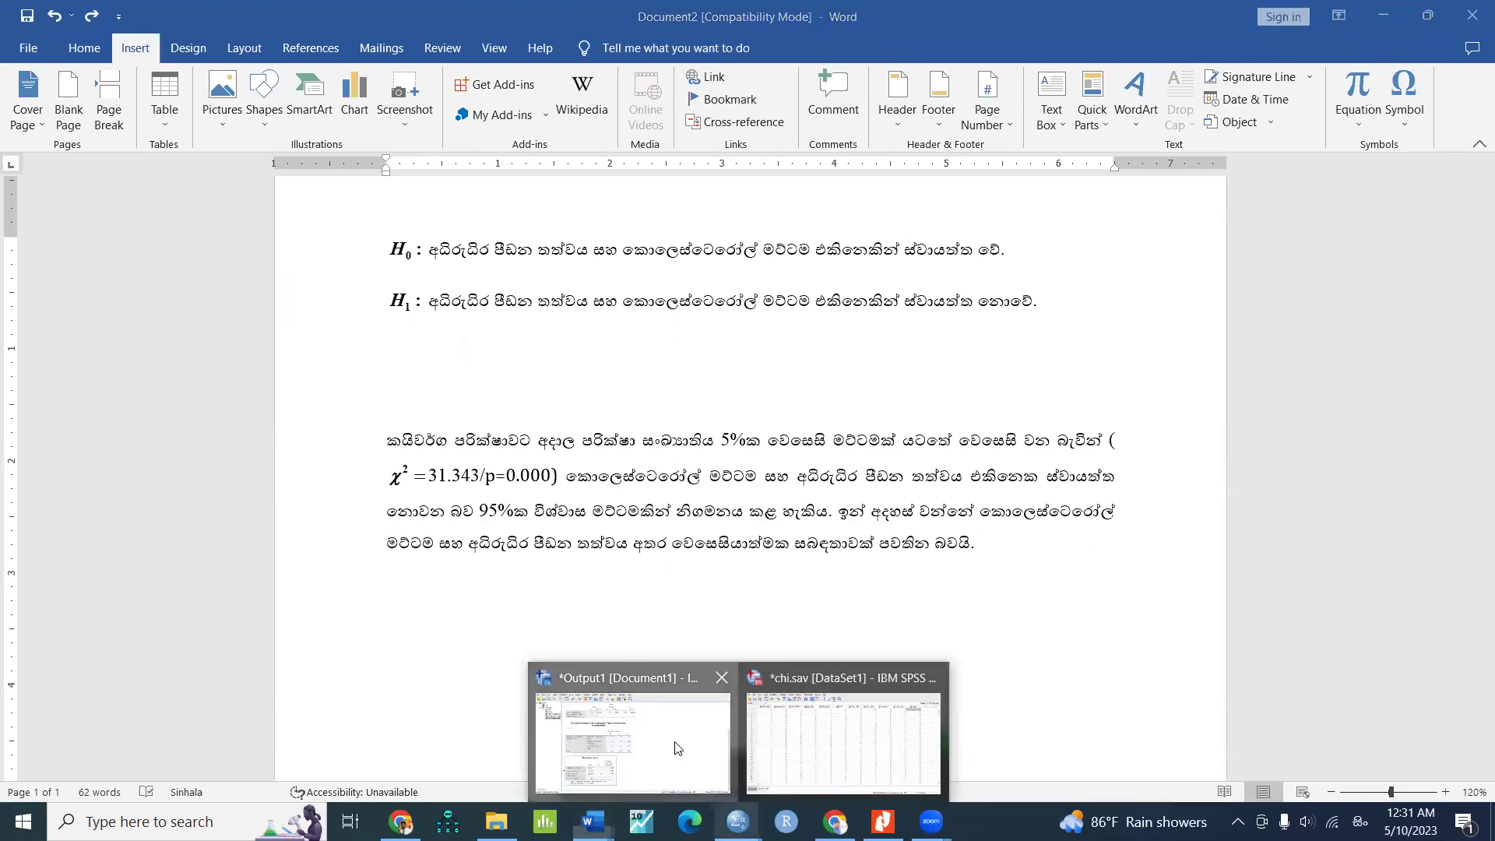
pyautogui.click(681, 748)
pyautogui.rightClick(472, 614)
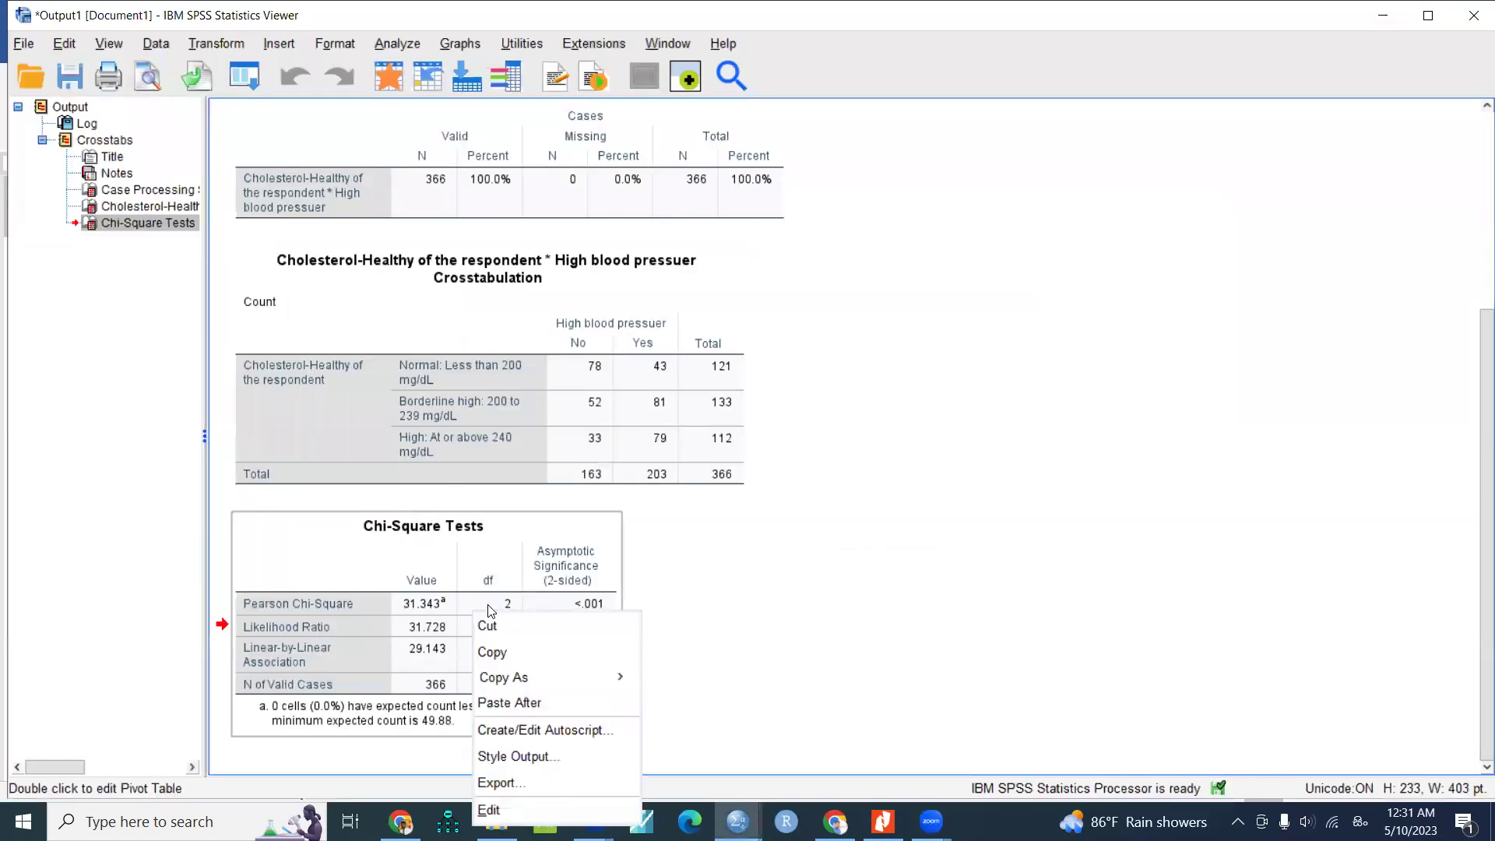
pyautogui.click(532, 651)
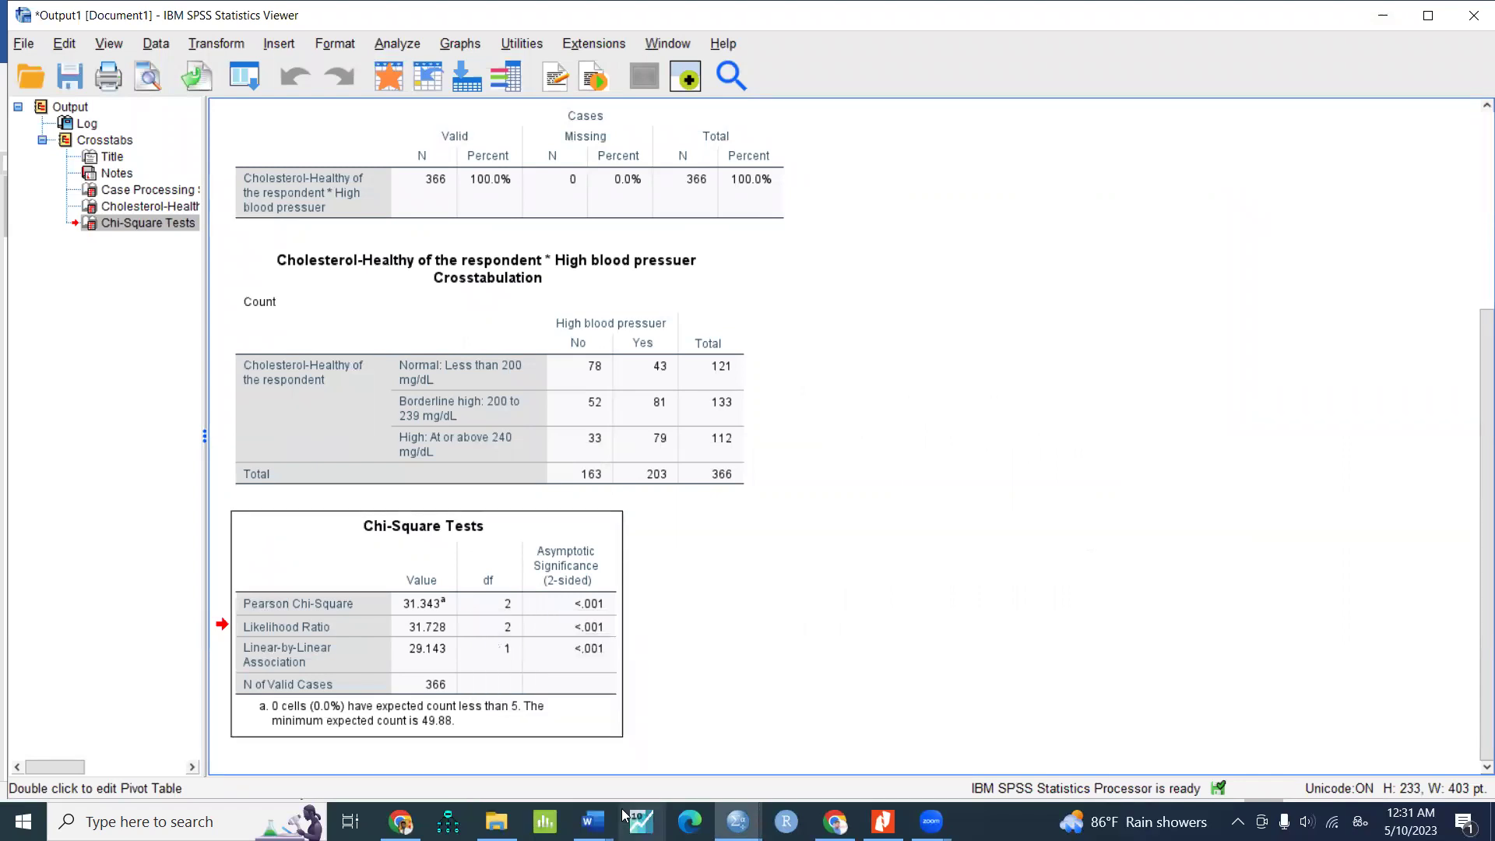
pyautogui.click(592, 822)
pyautogui.click(550, 658)
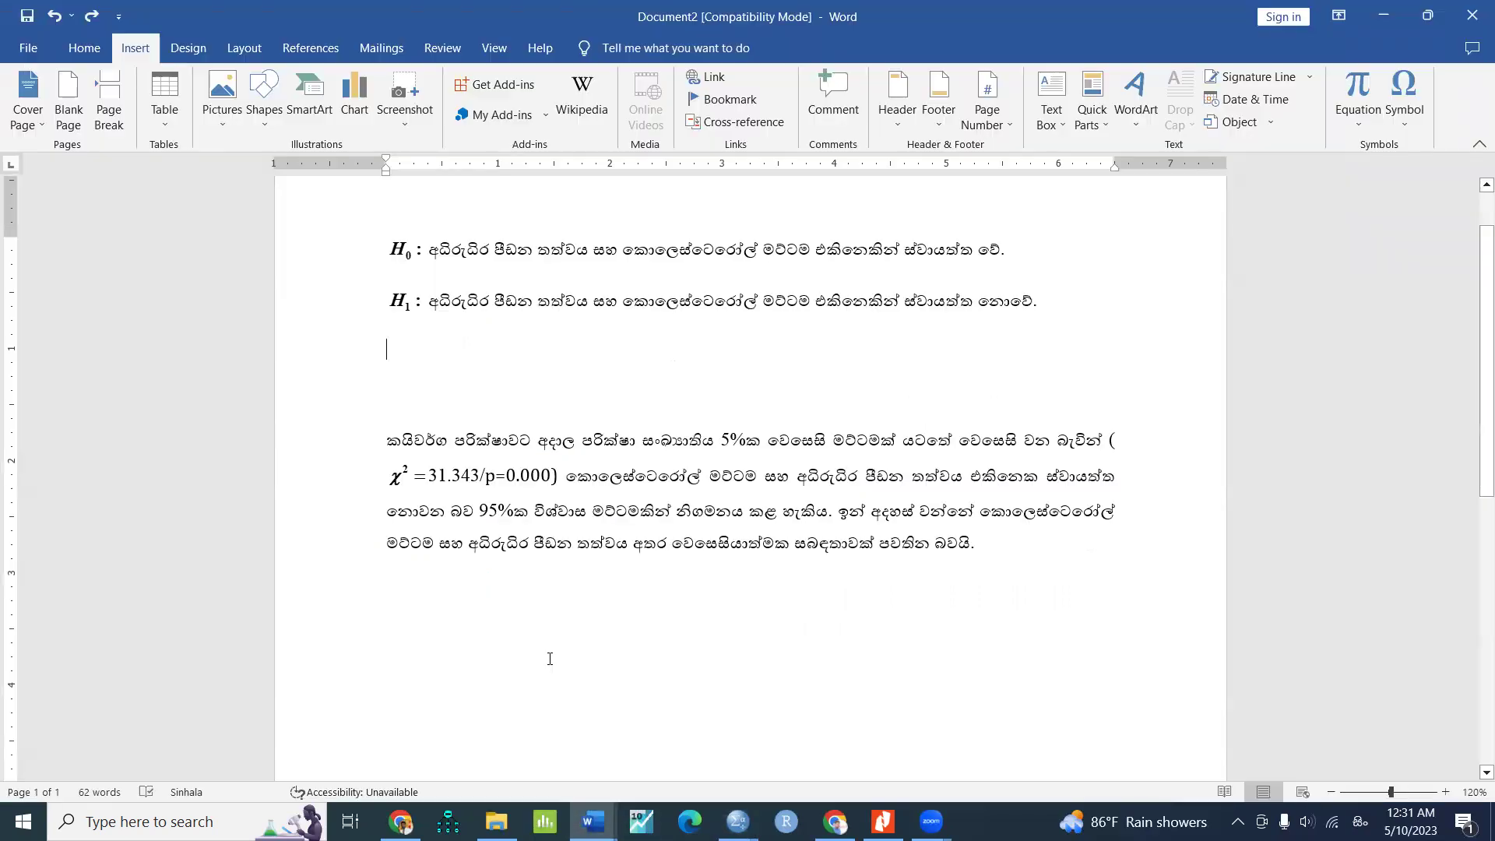
pyautogui.rightClick(398, 359)
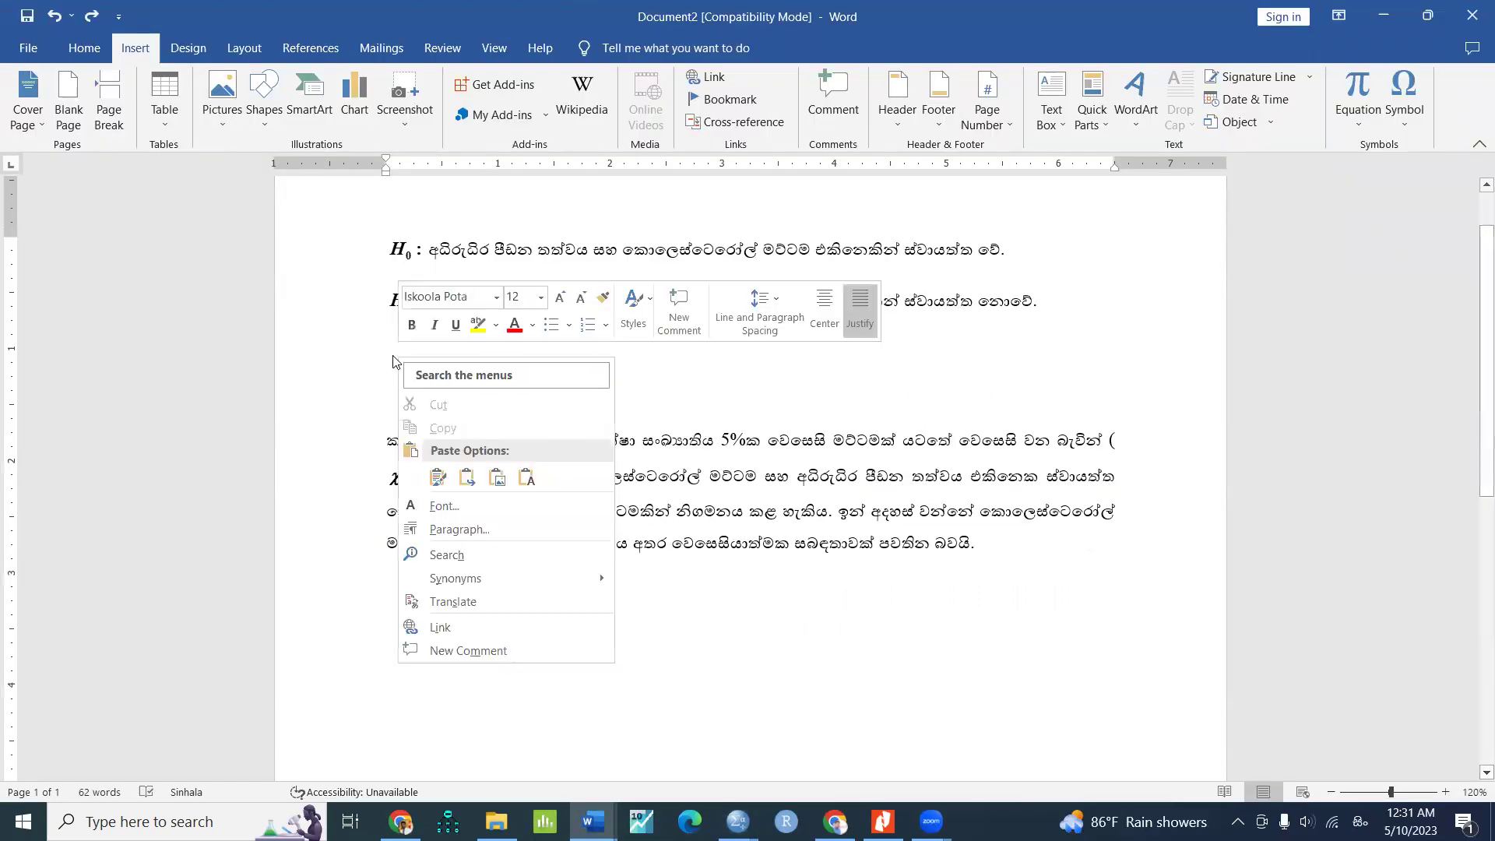
pyautogui.click(497, 479)
# Replace the bracketed χ² and p=0.000 expression in the interpretation paragraph with p<0.05.
pyautogui.scroll(-2, 803, 527)
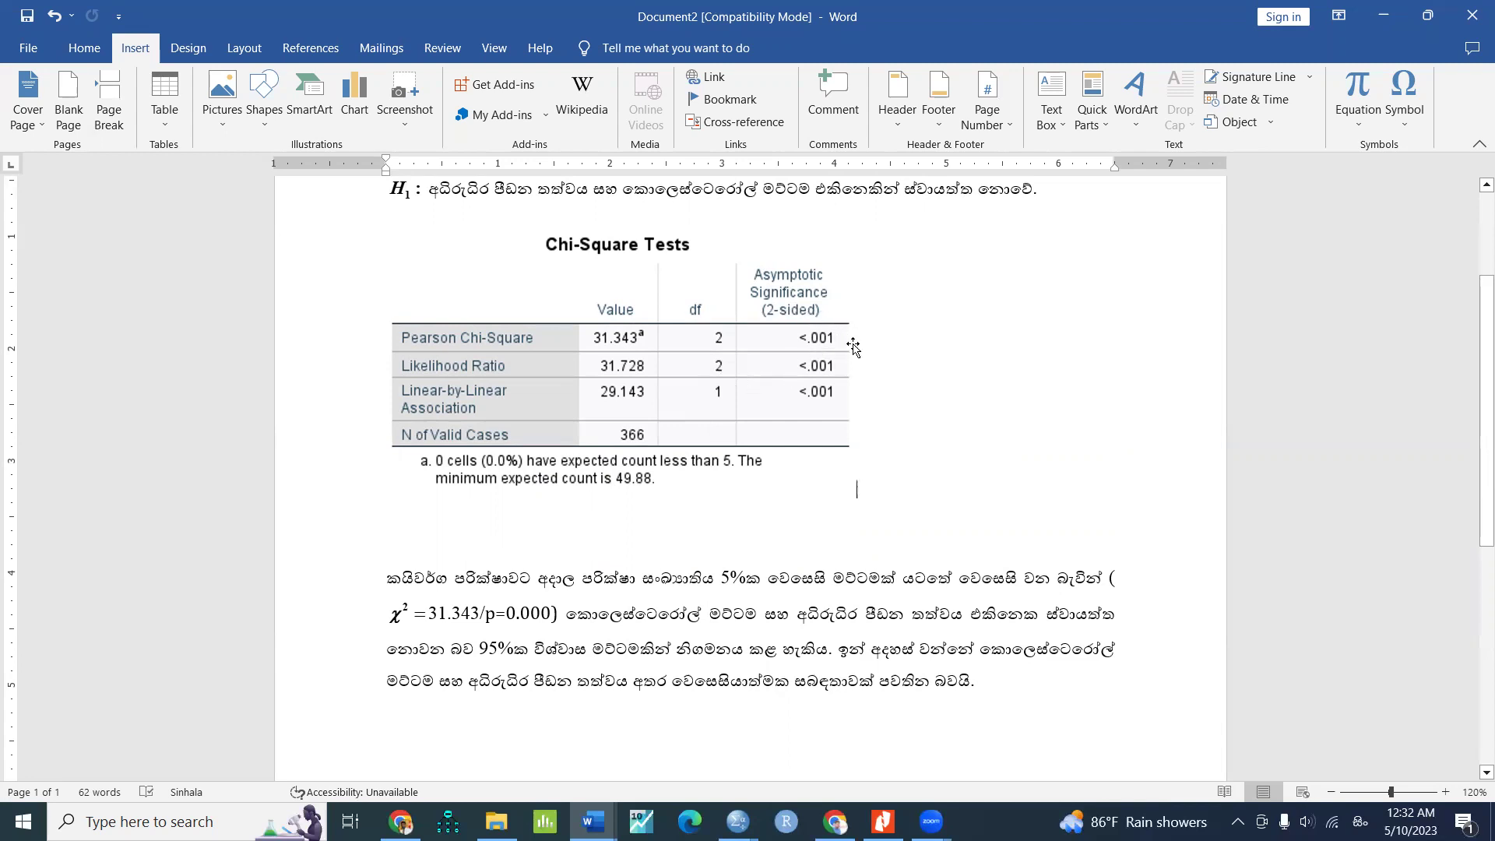
pyautogui.scroll(3, 856, 374)
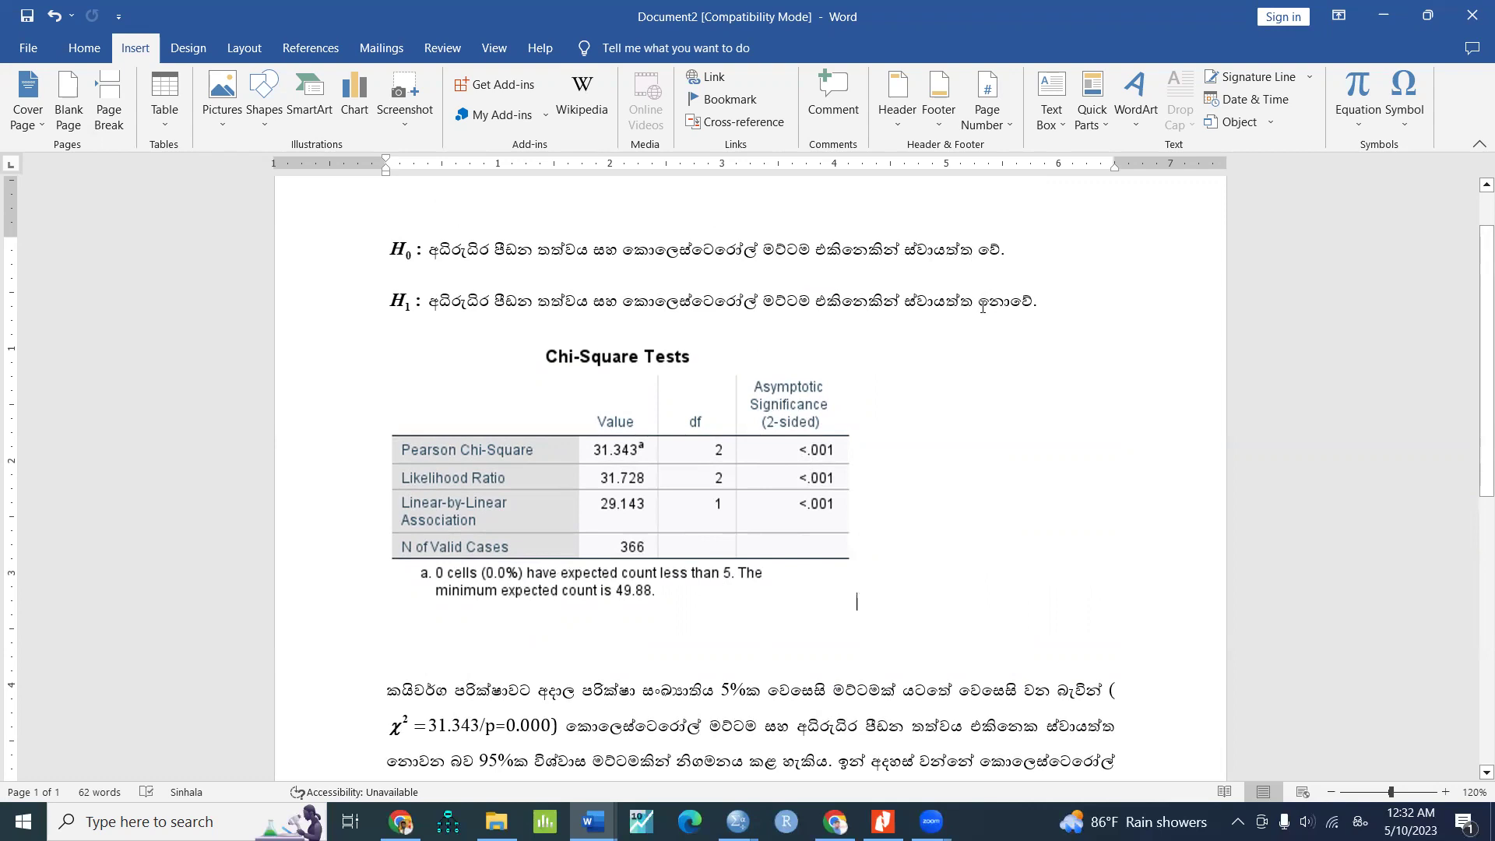
pyautogui.scroll(-3, 629, 576)
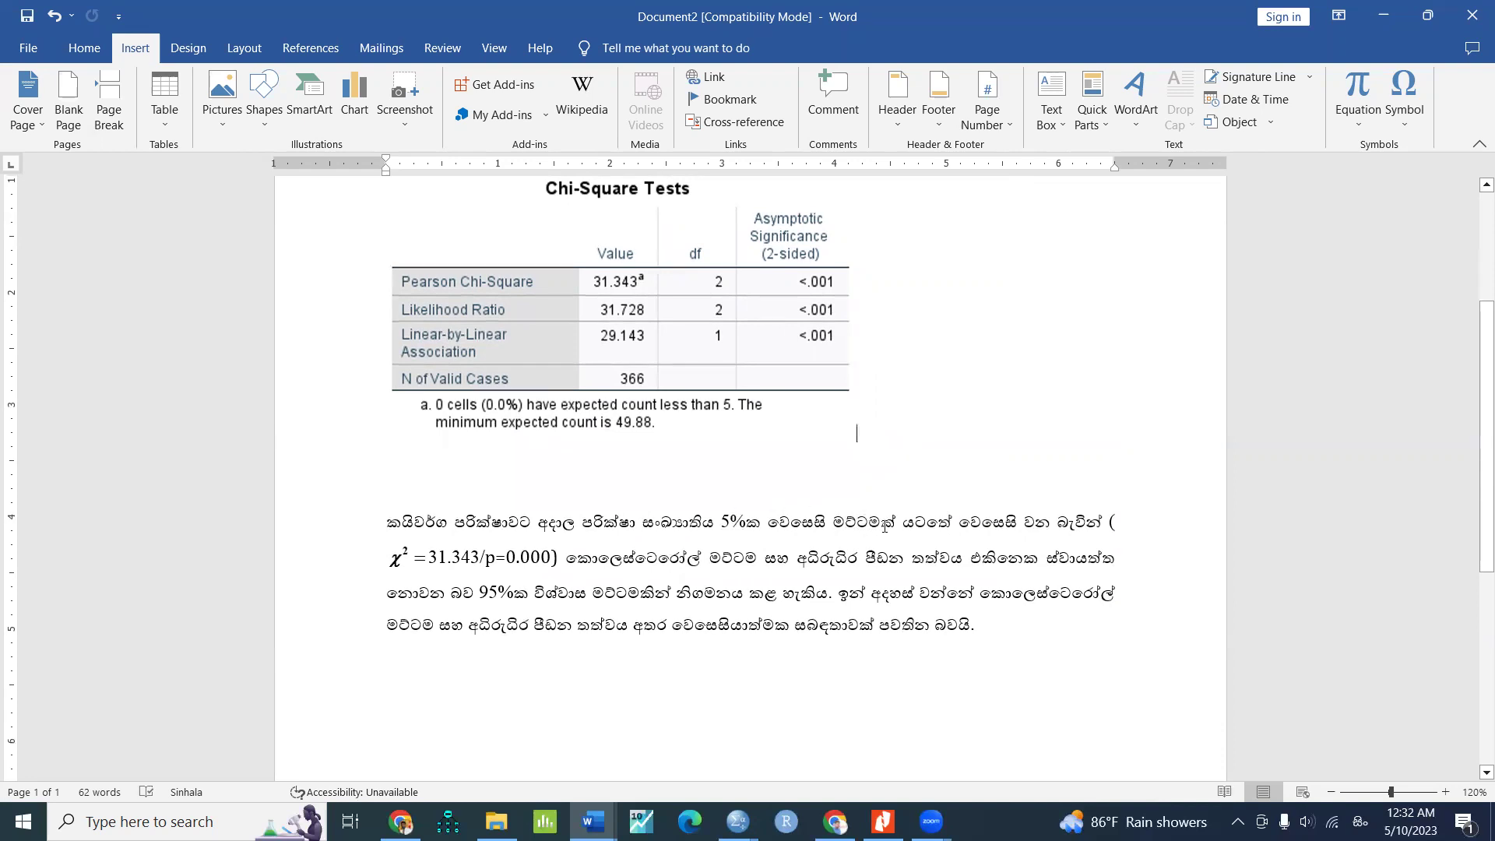
pyautogui.moveTo(959, 521); pyautogui.dragTo(1057, 522)
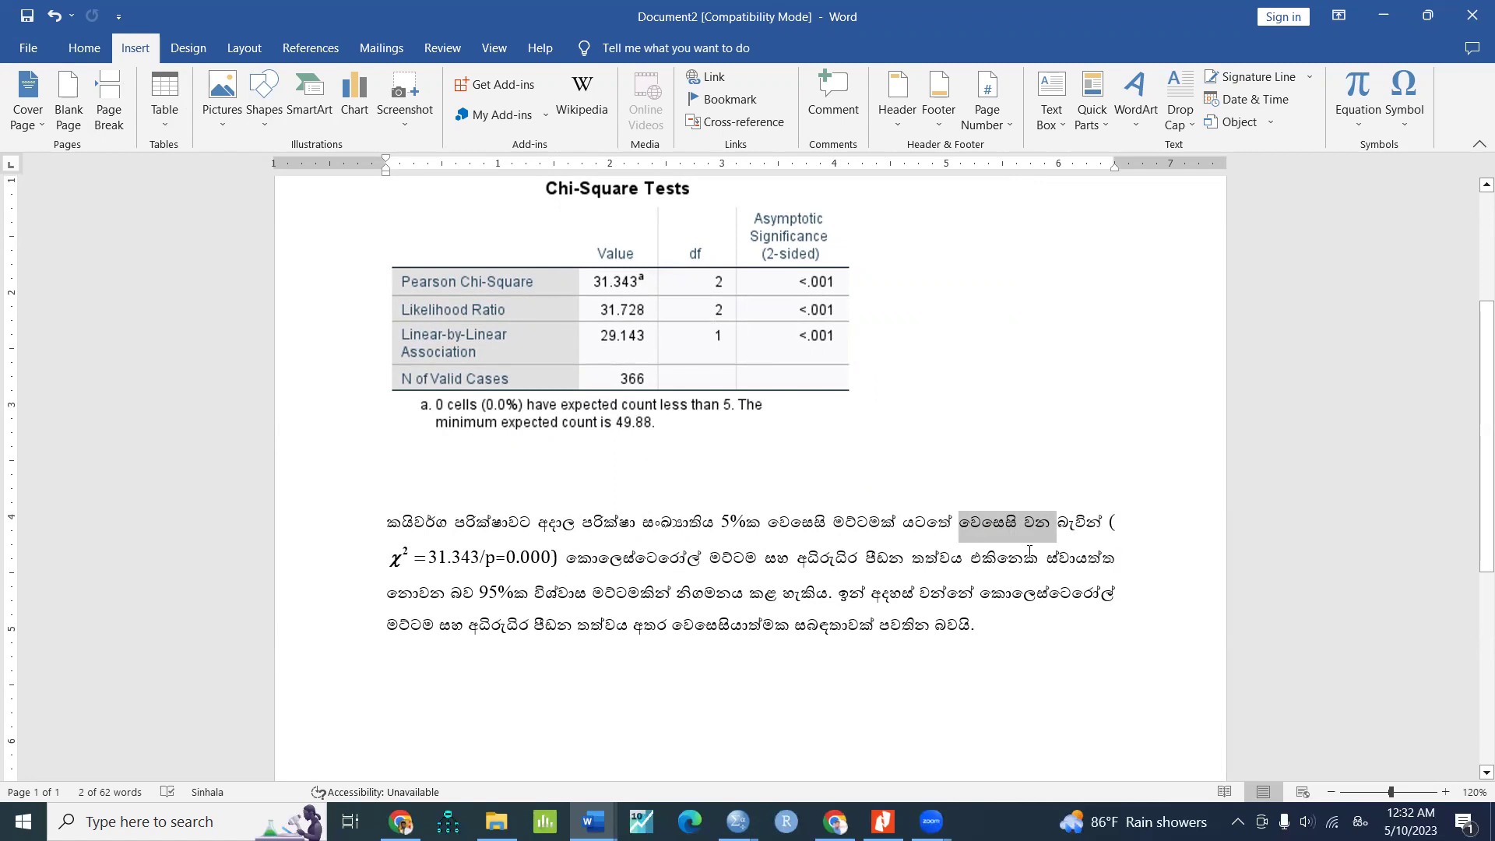
pyautogui.moveTo(549, 556); pyautogui.dragTo(390, 557)
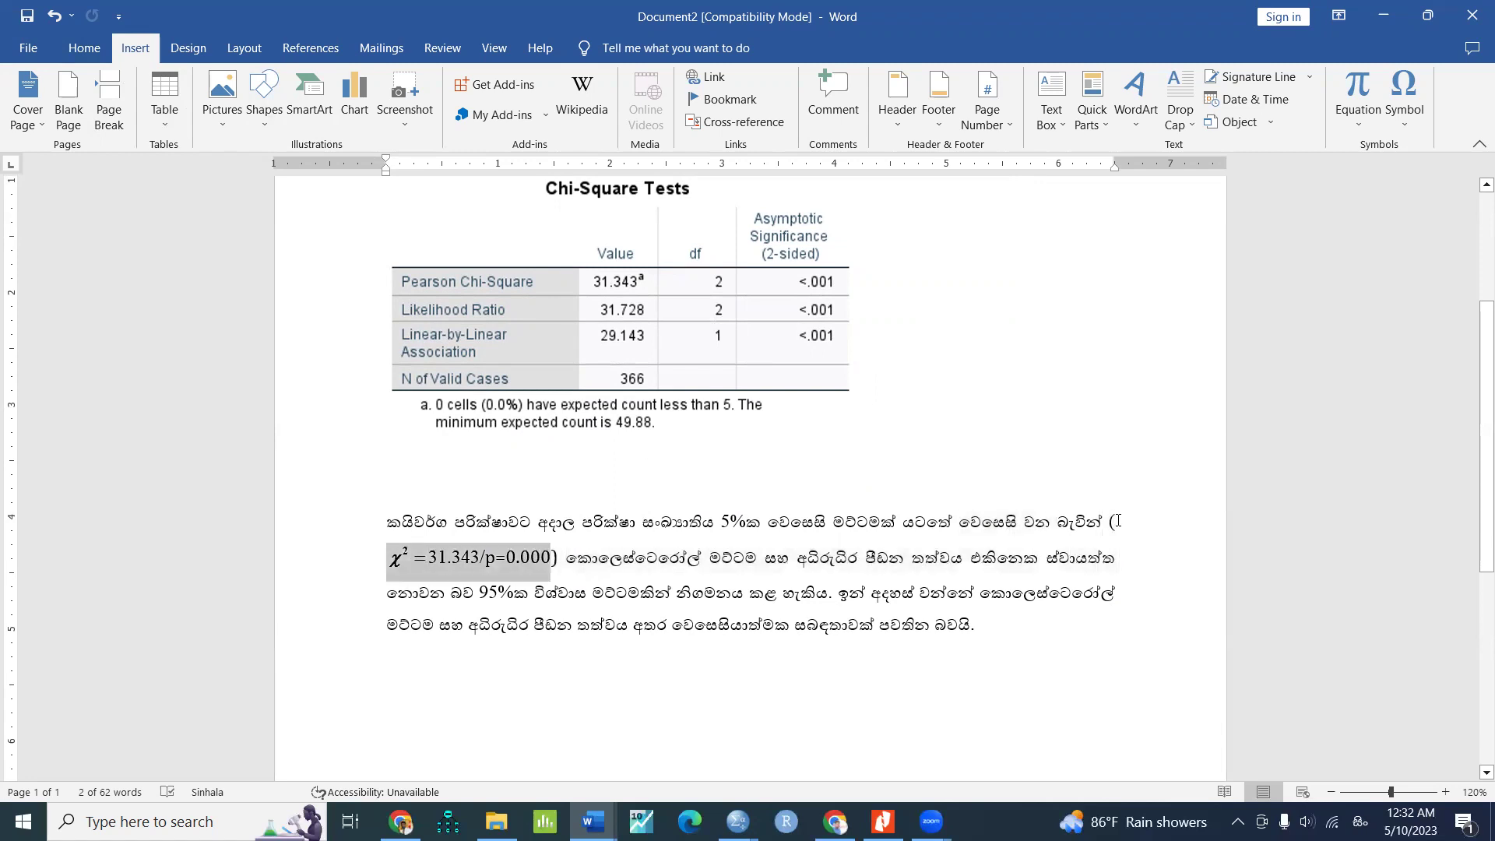
pyautogui.press('super+space')
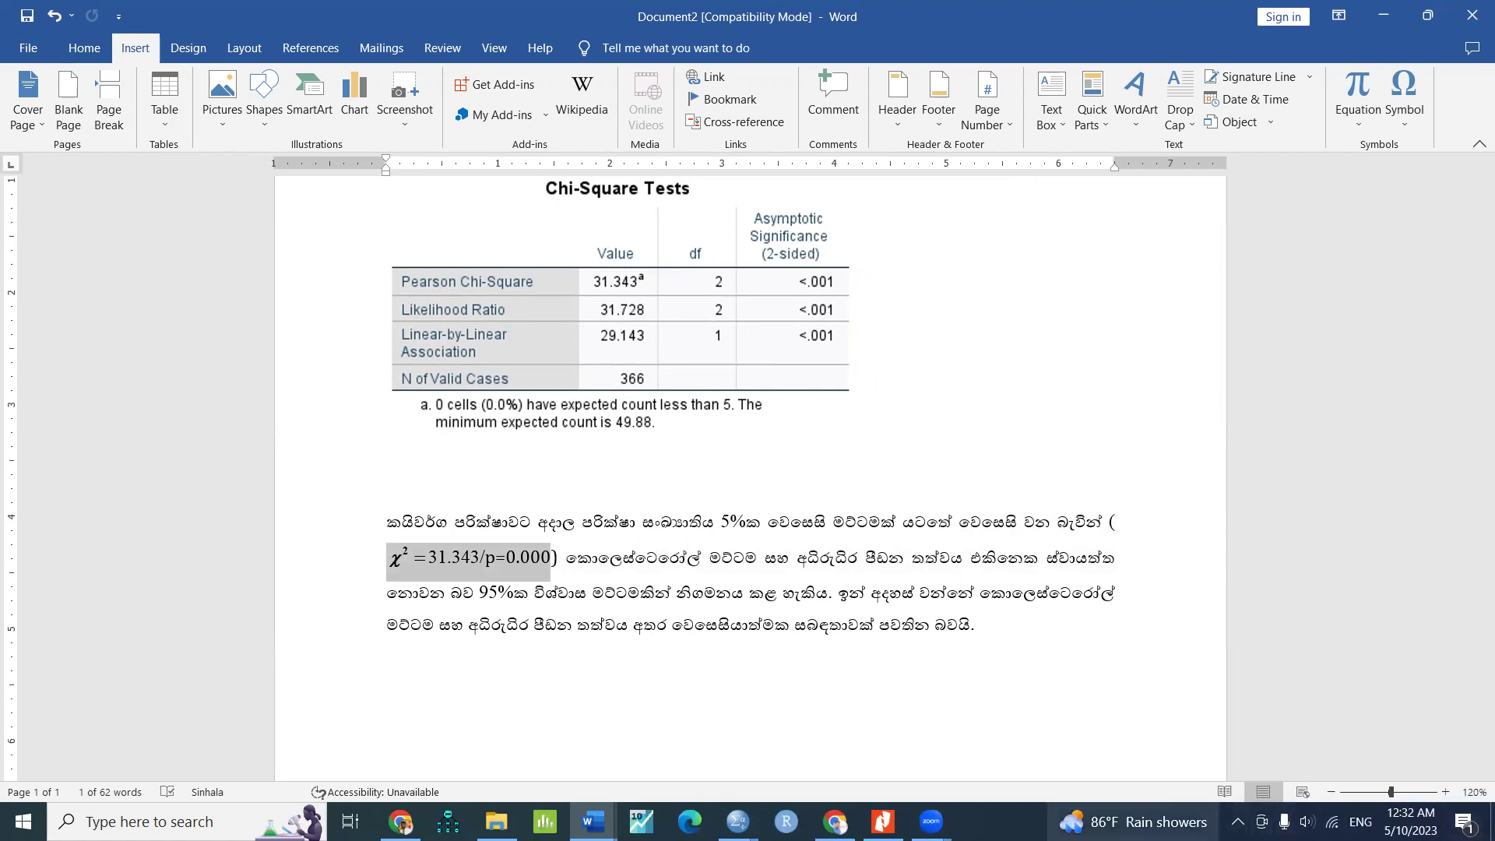
pyautogui.click(1410, 821)
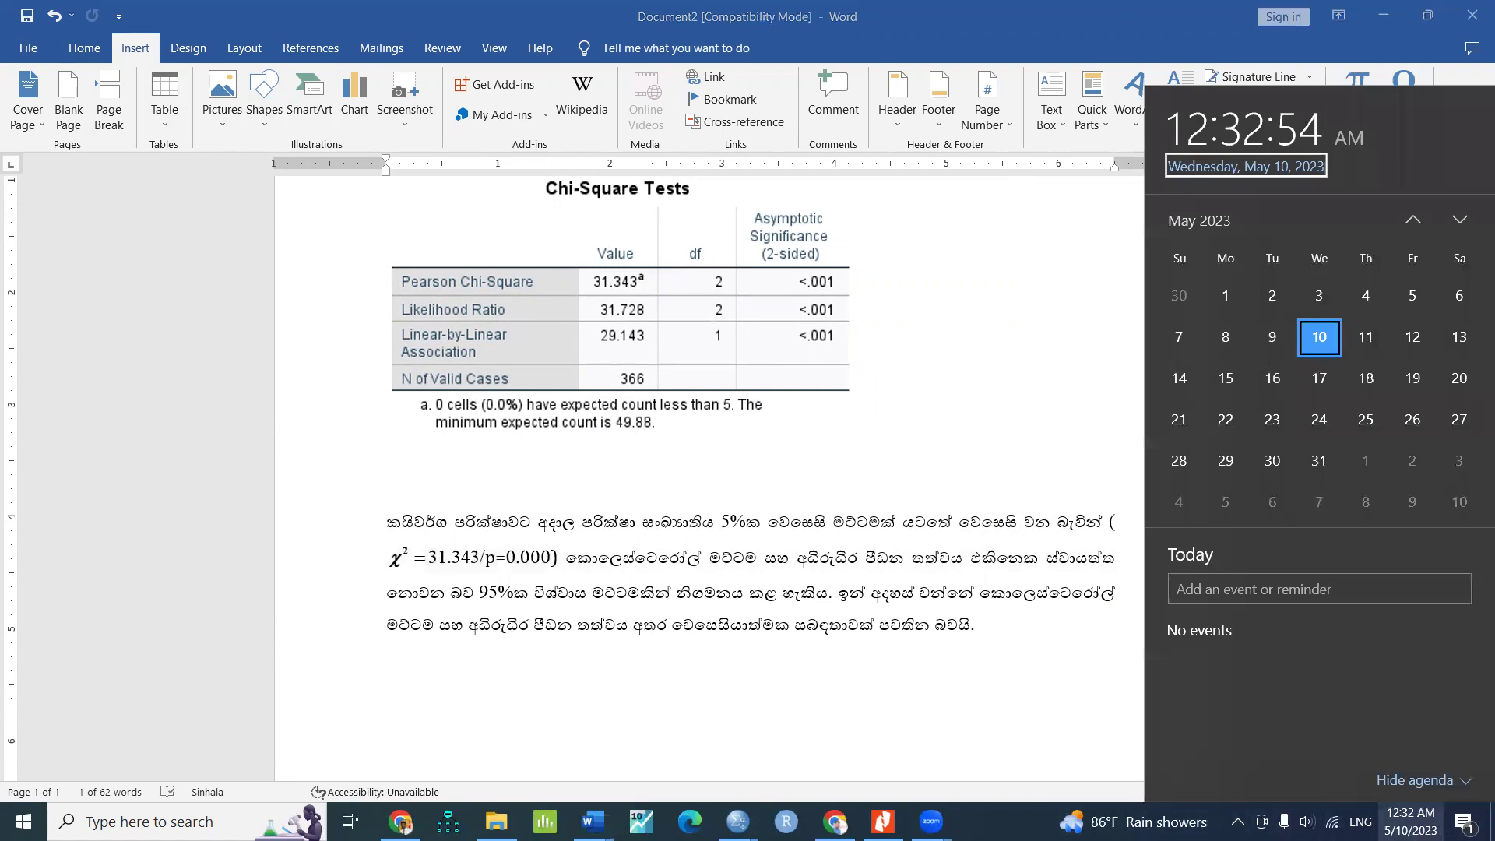
pyautogui.click(1049, 537)
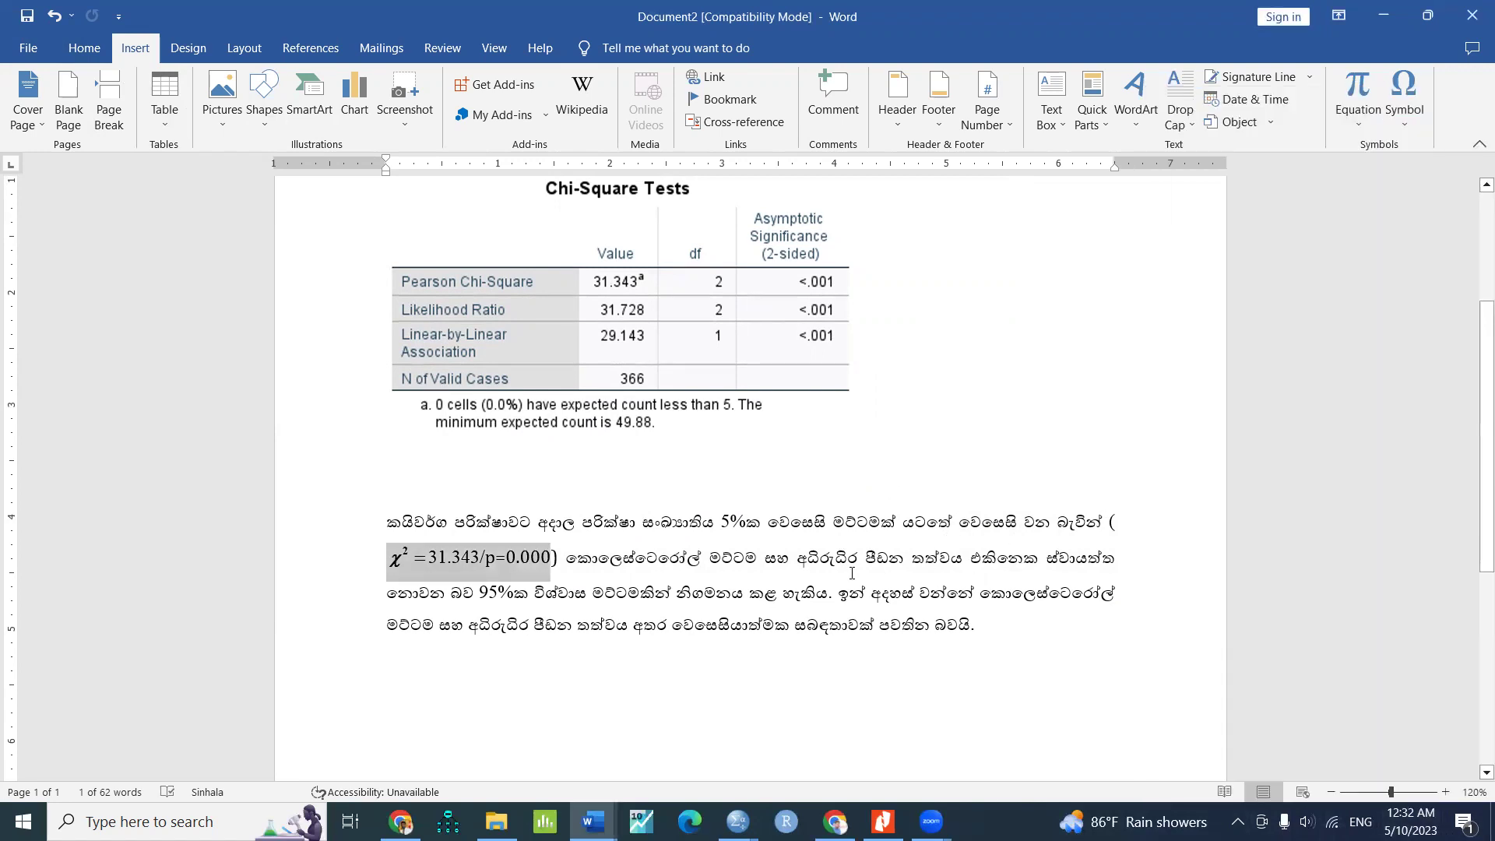
pyautogui.press('Delete')
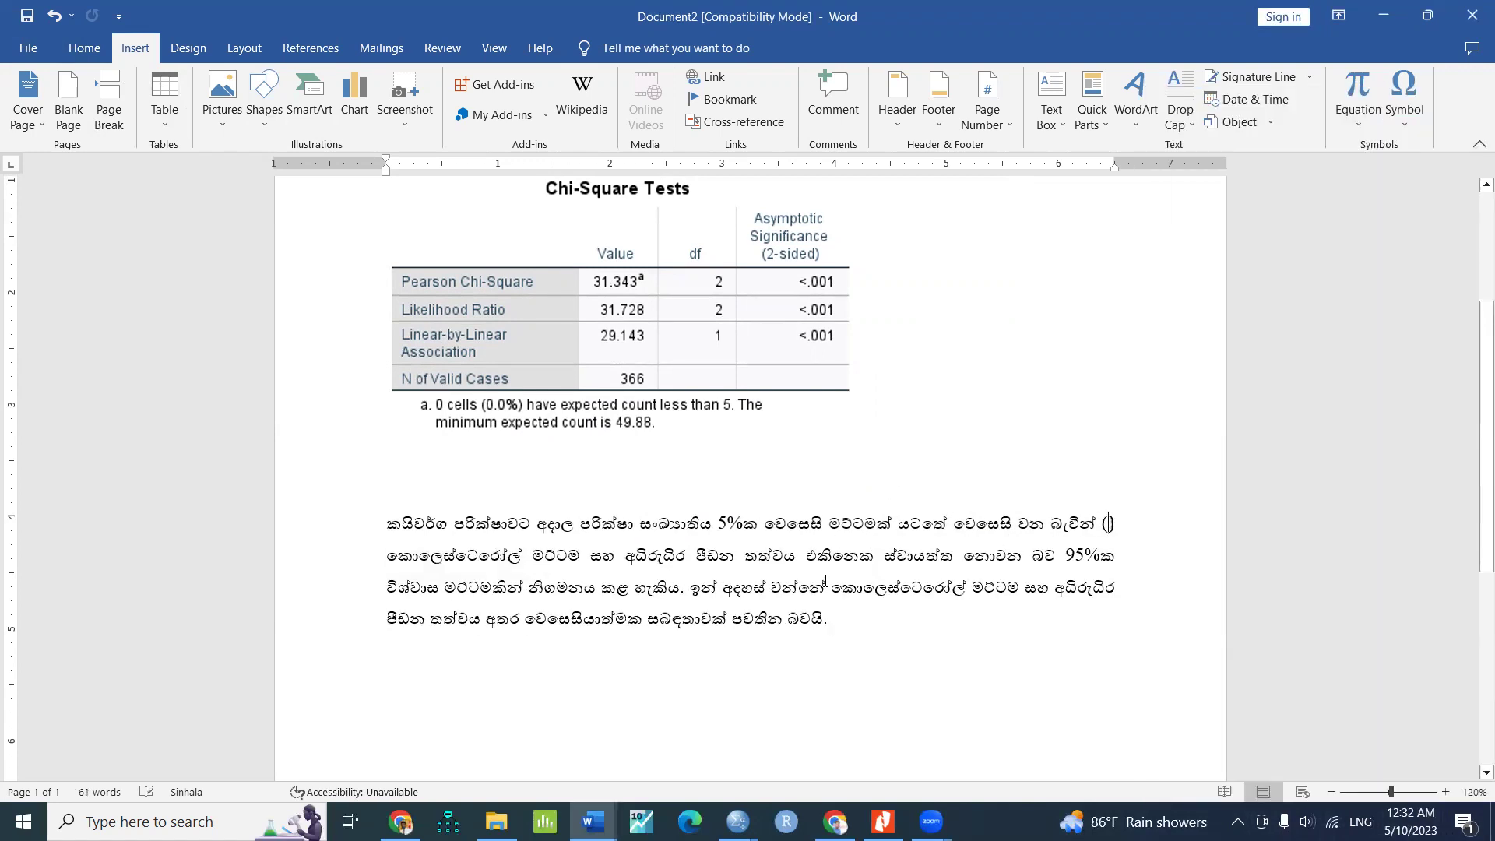
pyautogui.write('p')
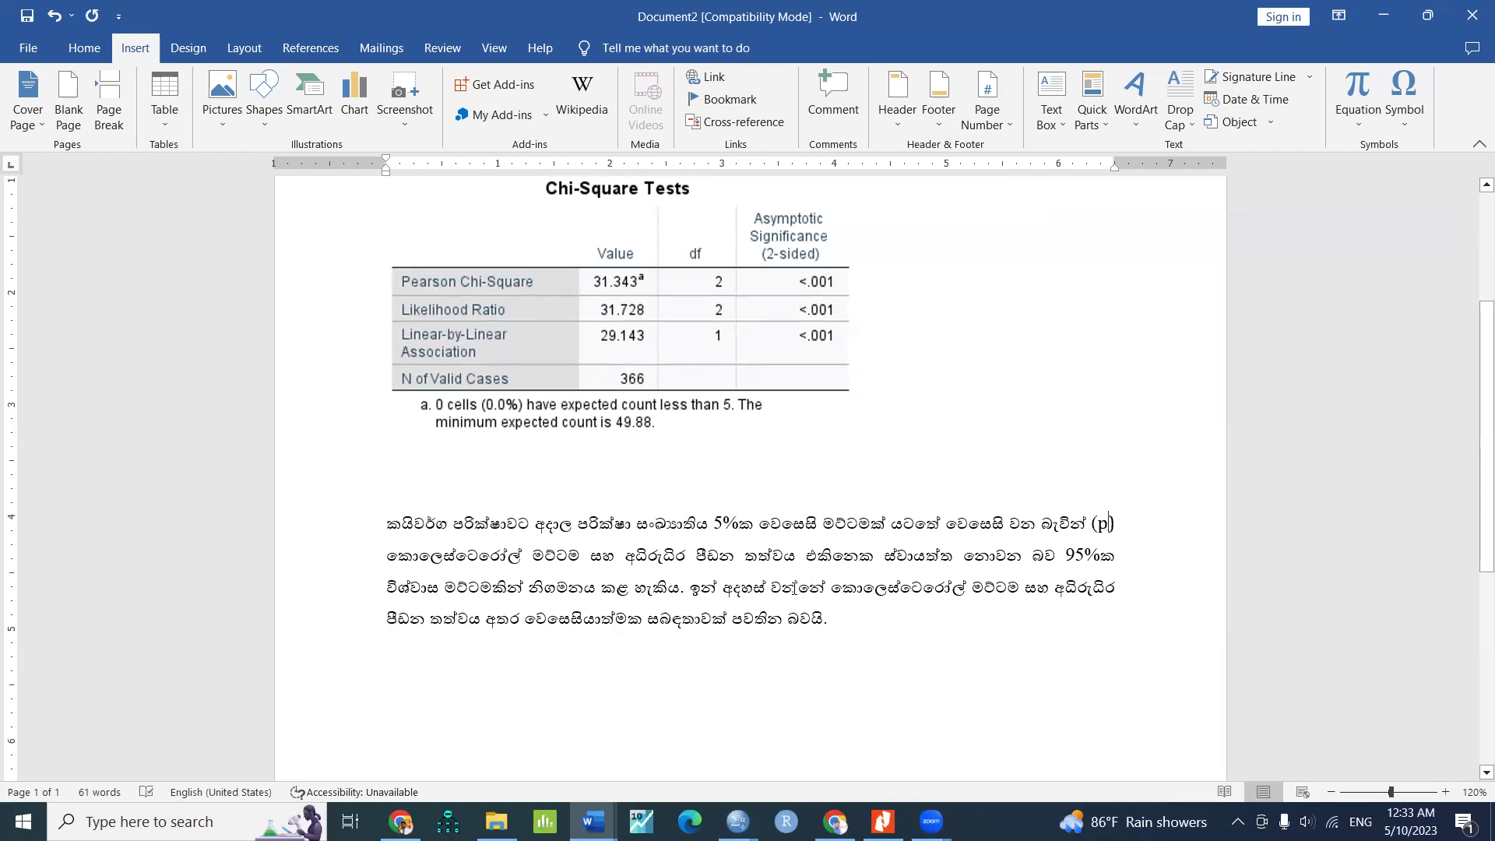
pyautogui.write('<')
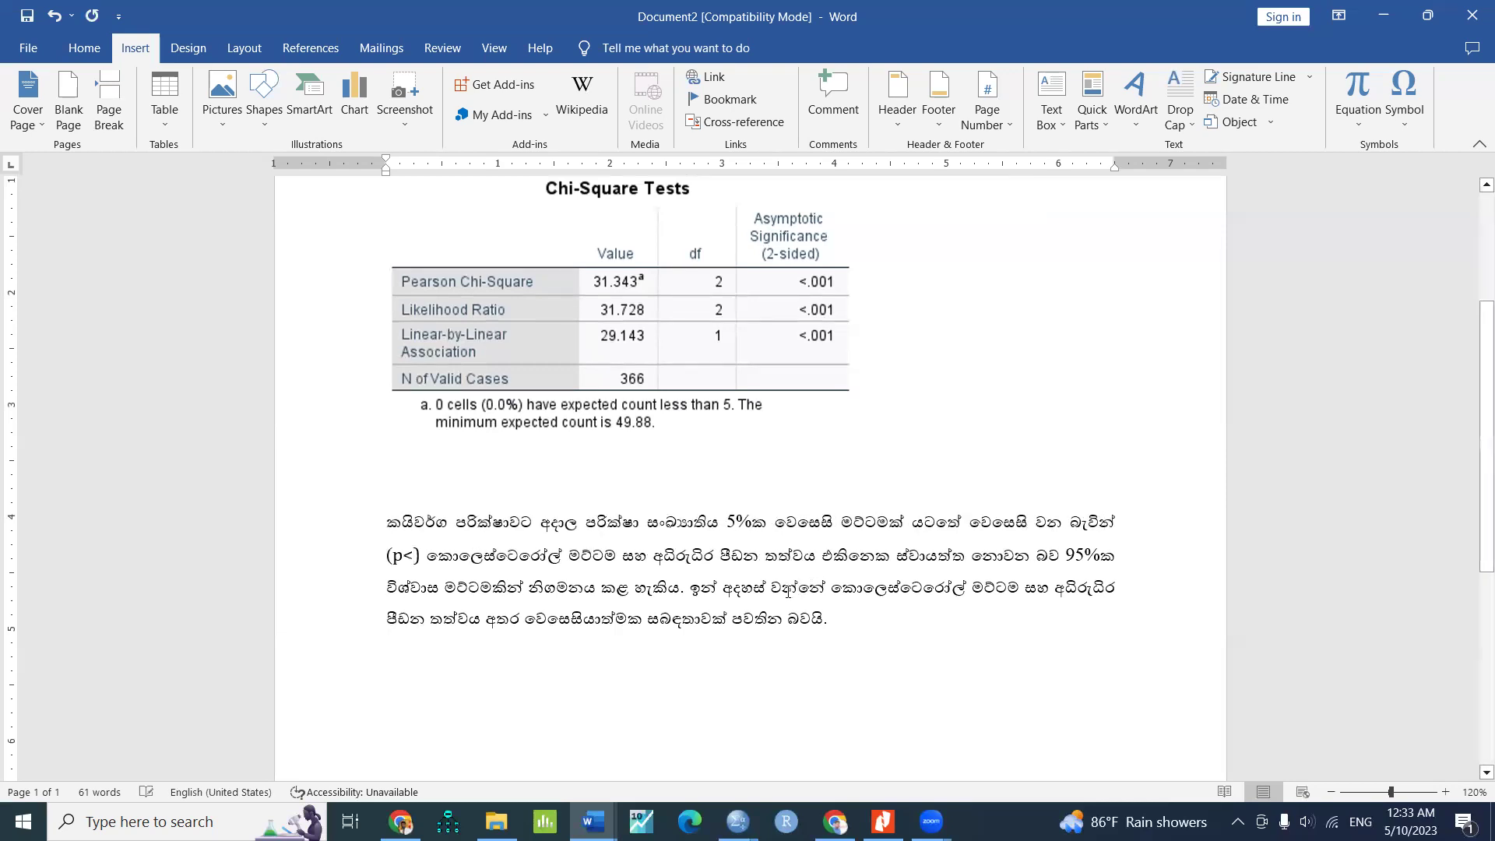
pyautogui.write('0.05')
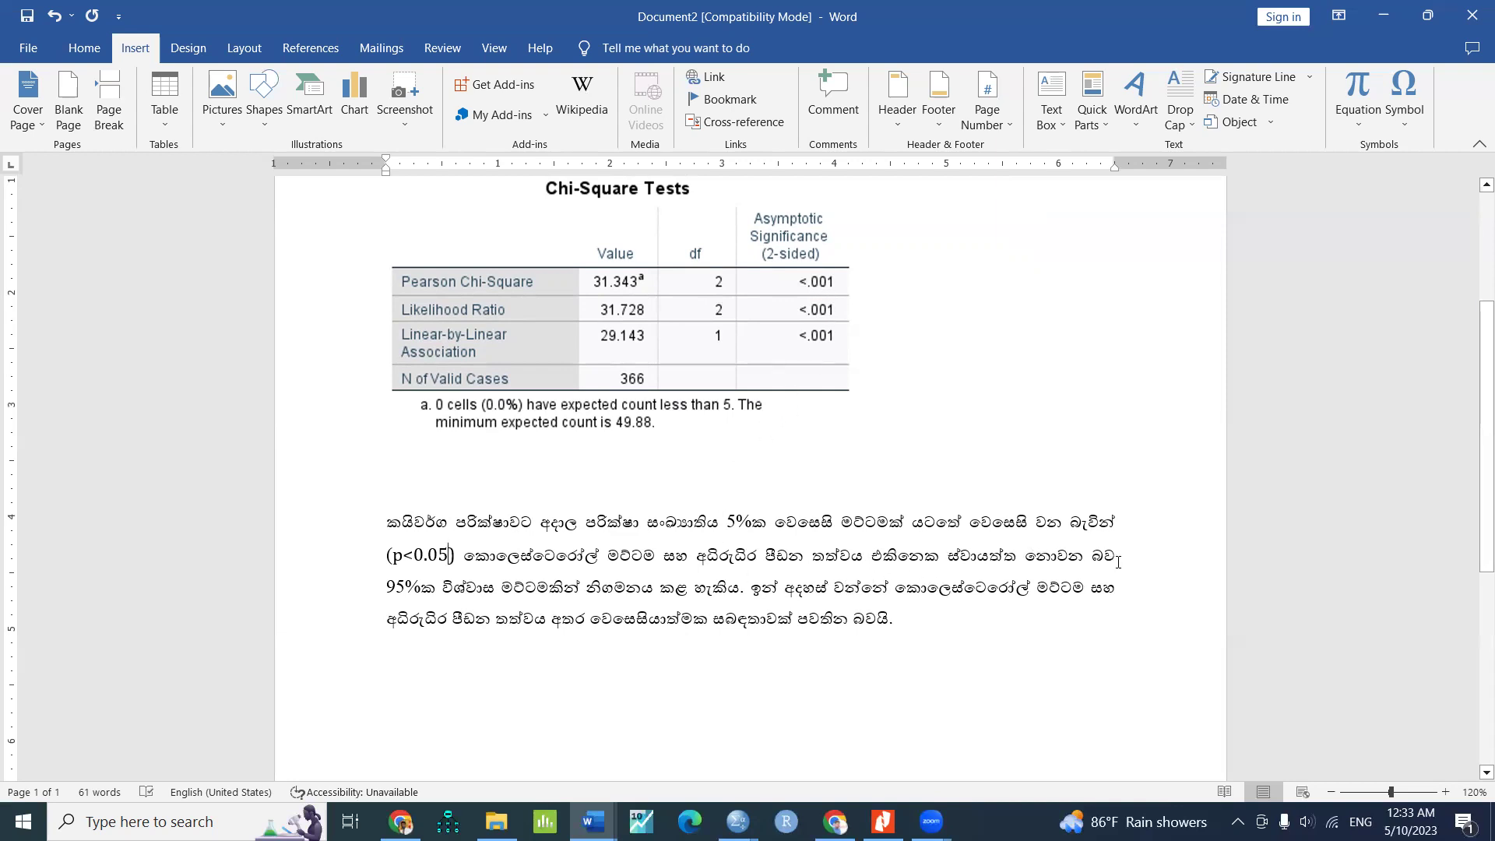
pyautogui.moveTo(1118, 561); pyautogui.dragTo(470, 564)
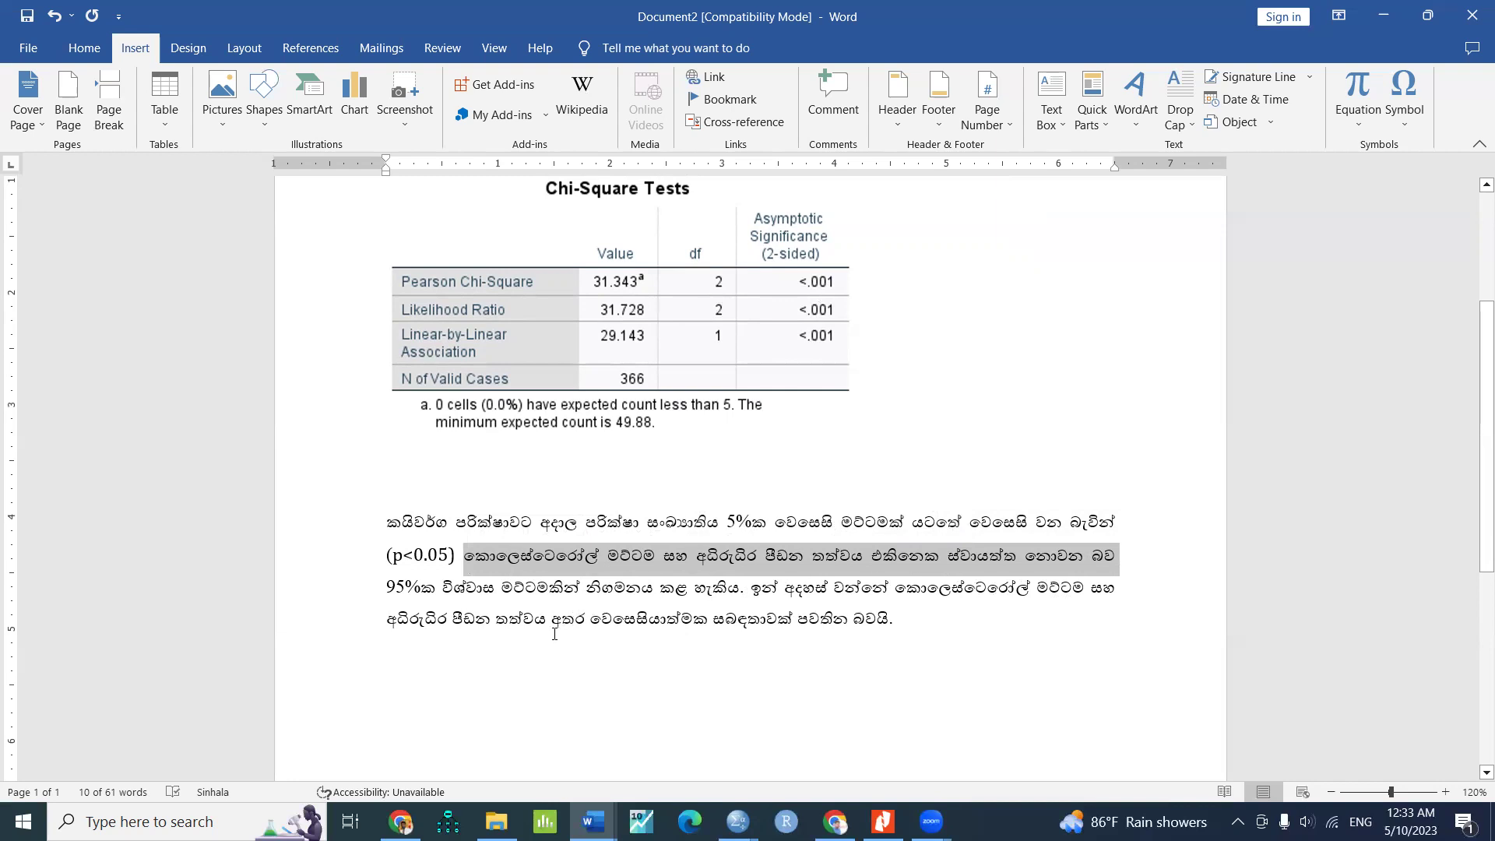
pyautogui.click(1179, 374)
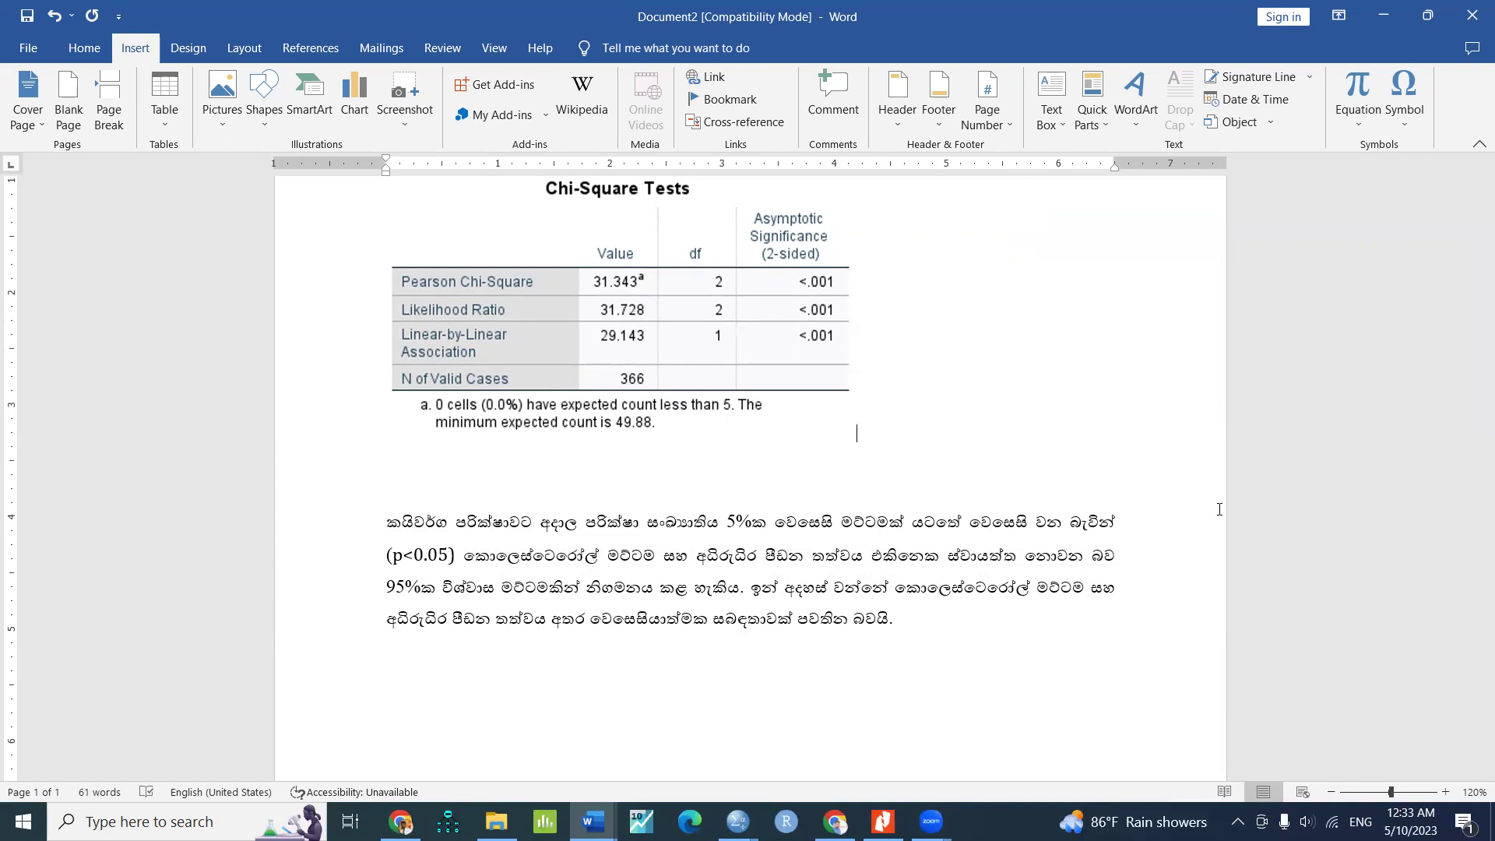
pyautogui.click(1129, 556)
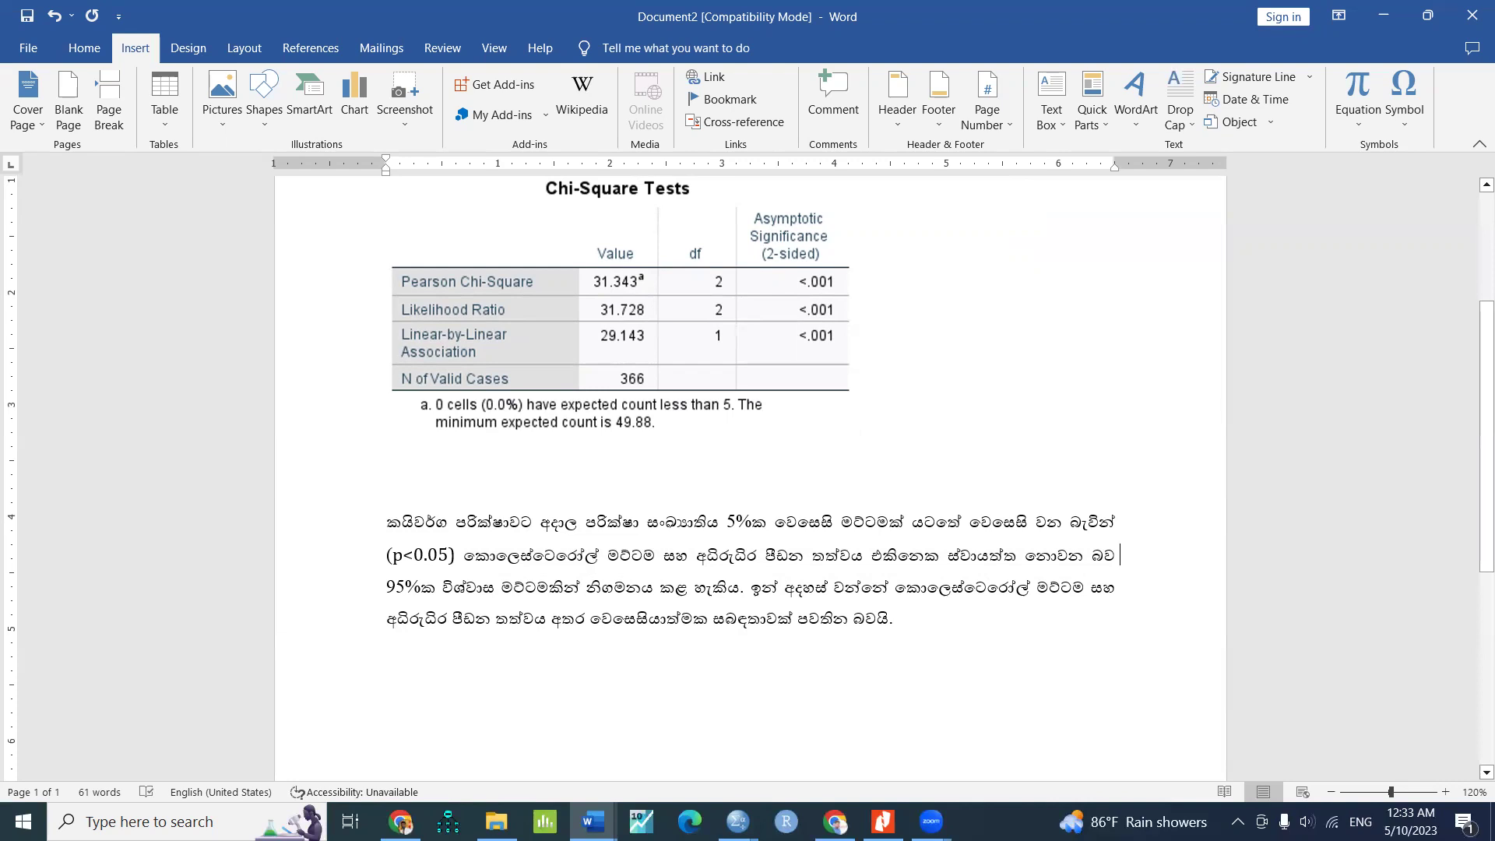
pyautogui.hotkey('alt', 'shift')
# Switch to the SPSS output and rerun the cholesterol by high blood pressure Crosstabs with row percentages added to the cells.
pyautogui.moveTo(738, 822)
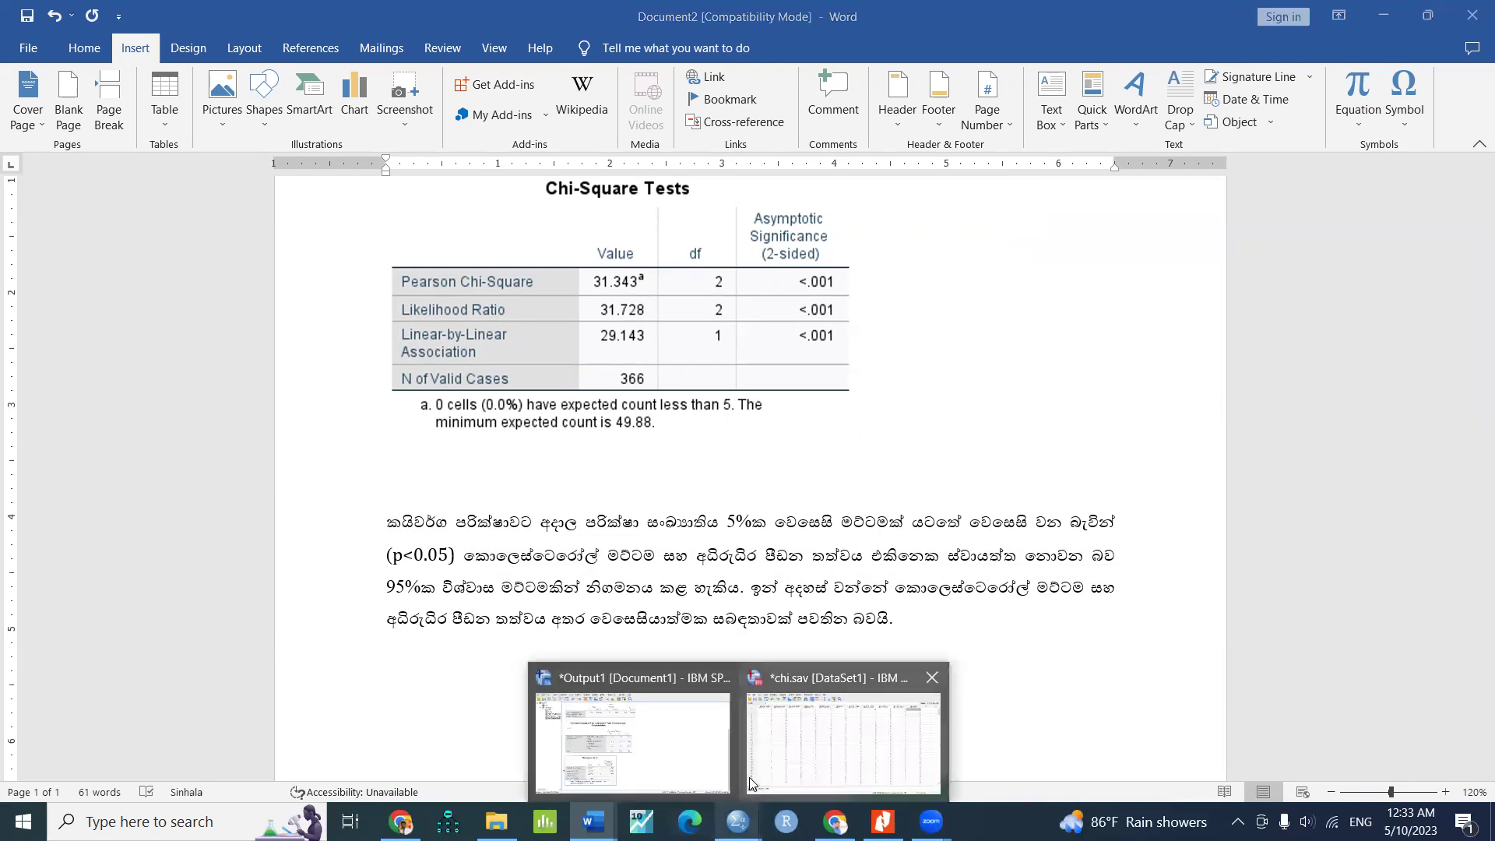
pyautogui.click(685, 759)
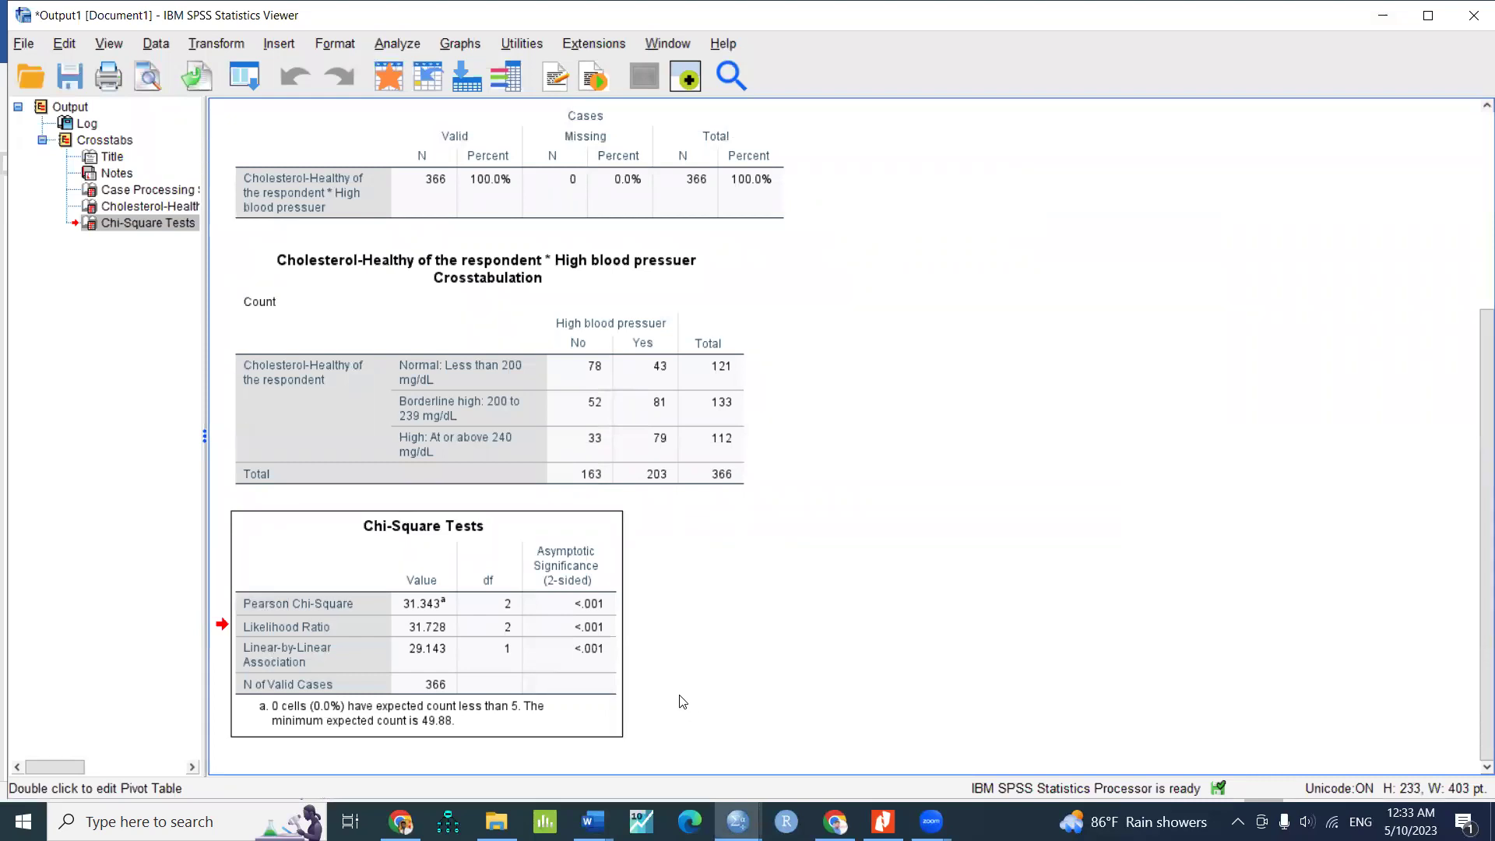
pyautogui.click(724, 370)
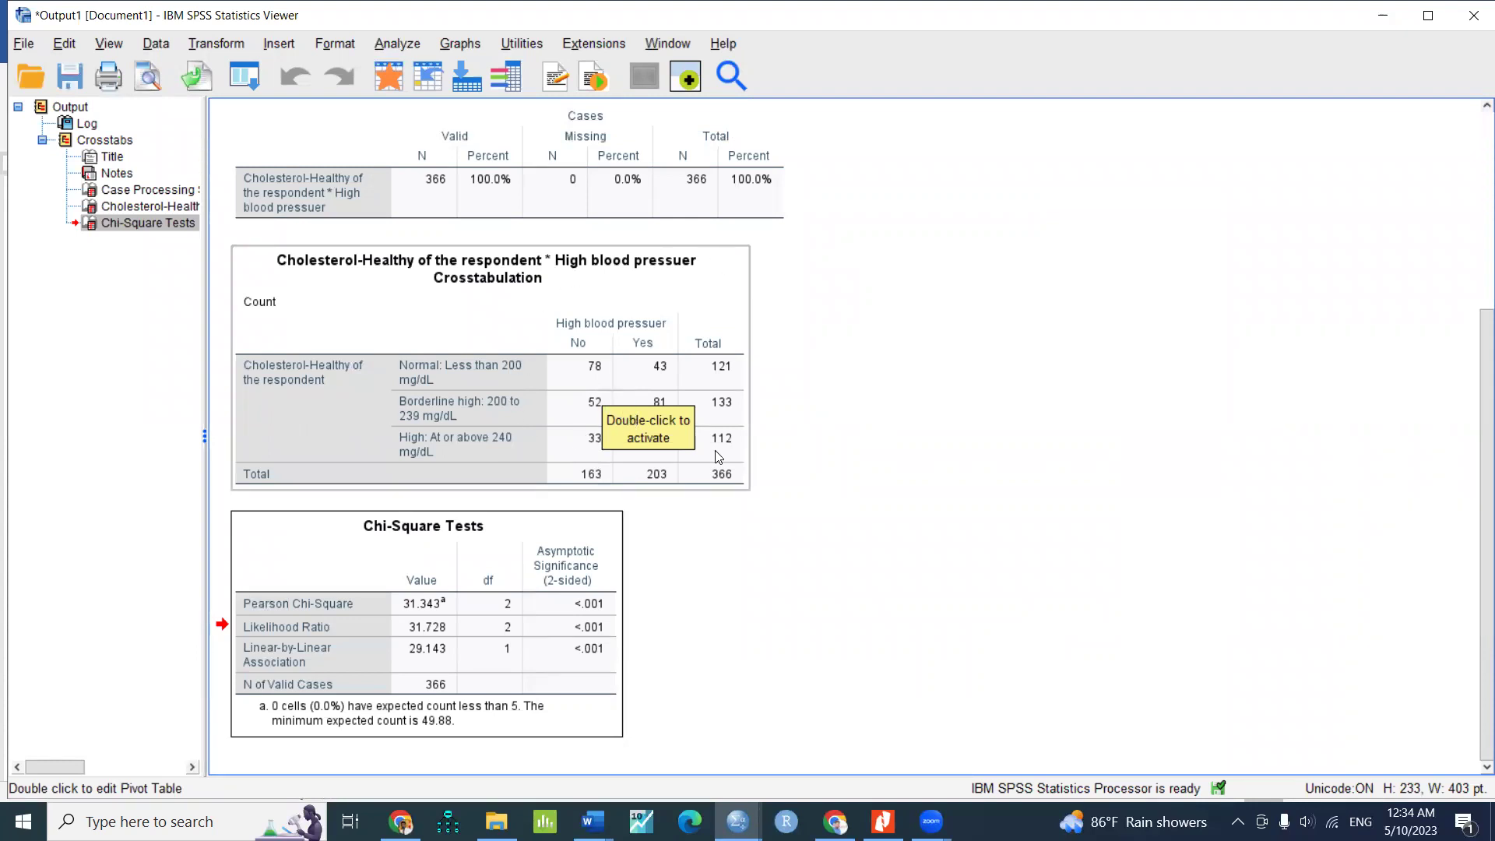
pyautogui.click(403, 40)
pyautogui.moveTo(424, 127)
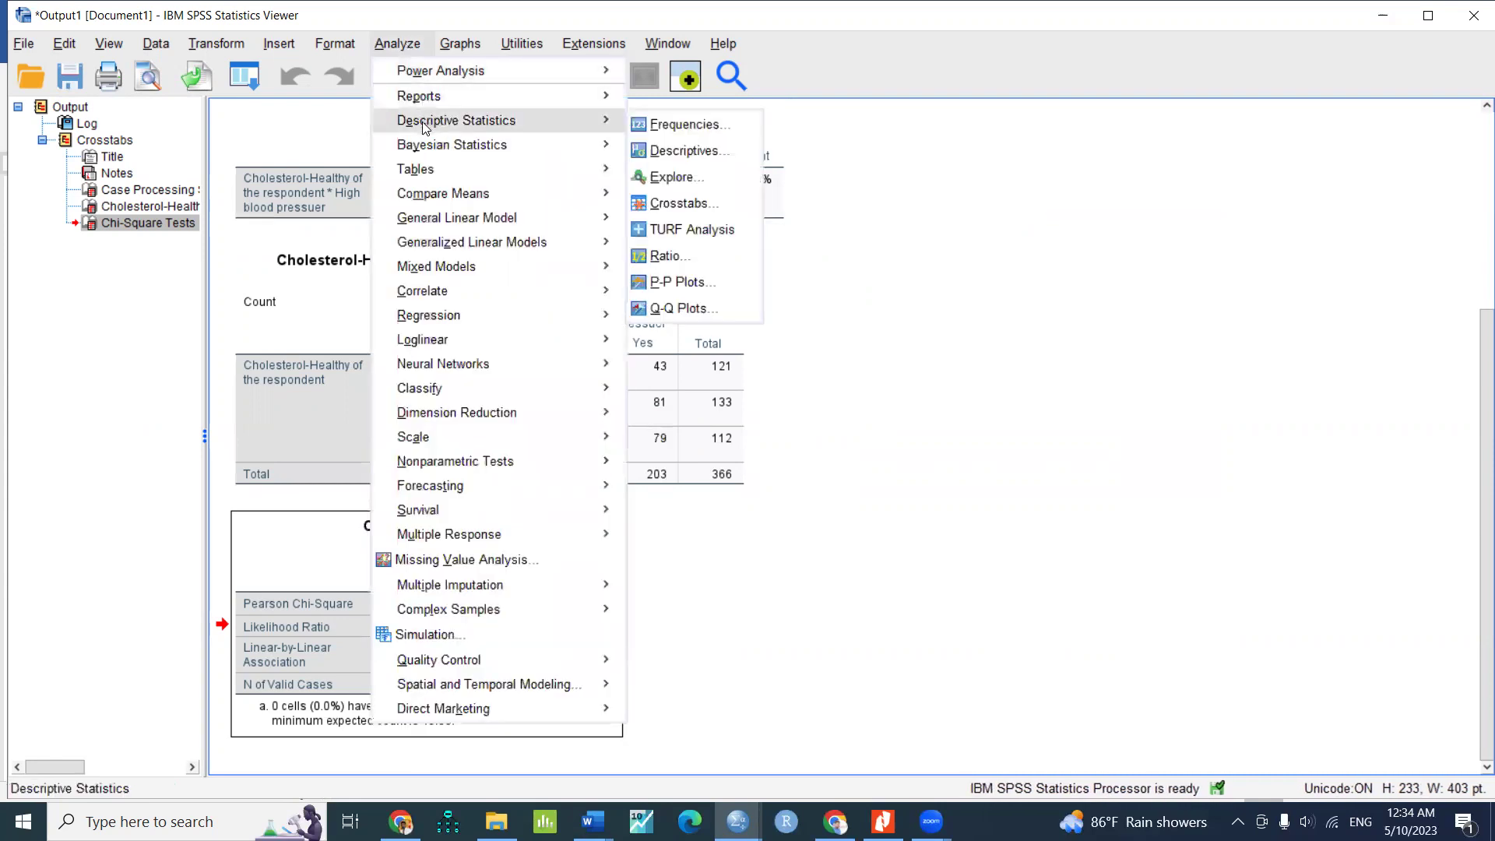
pyautogui.click(687, 204)
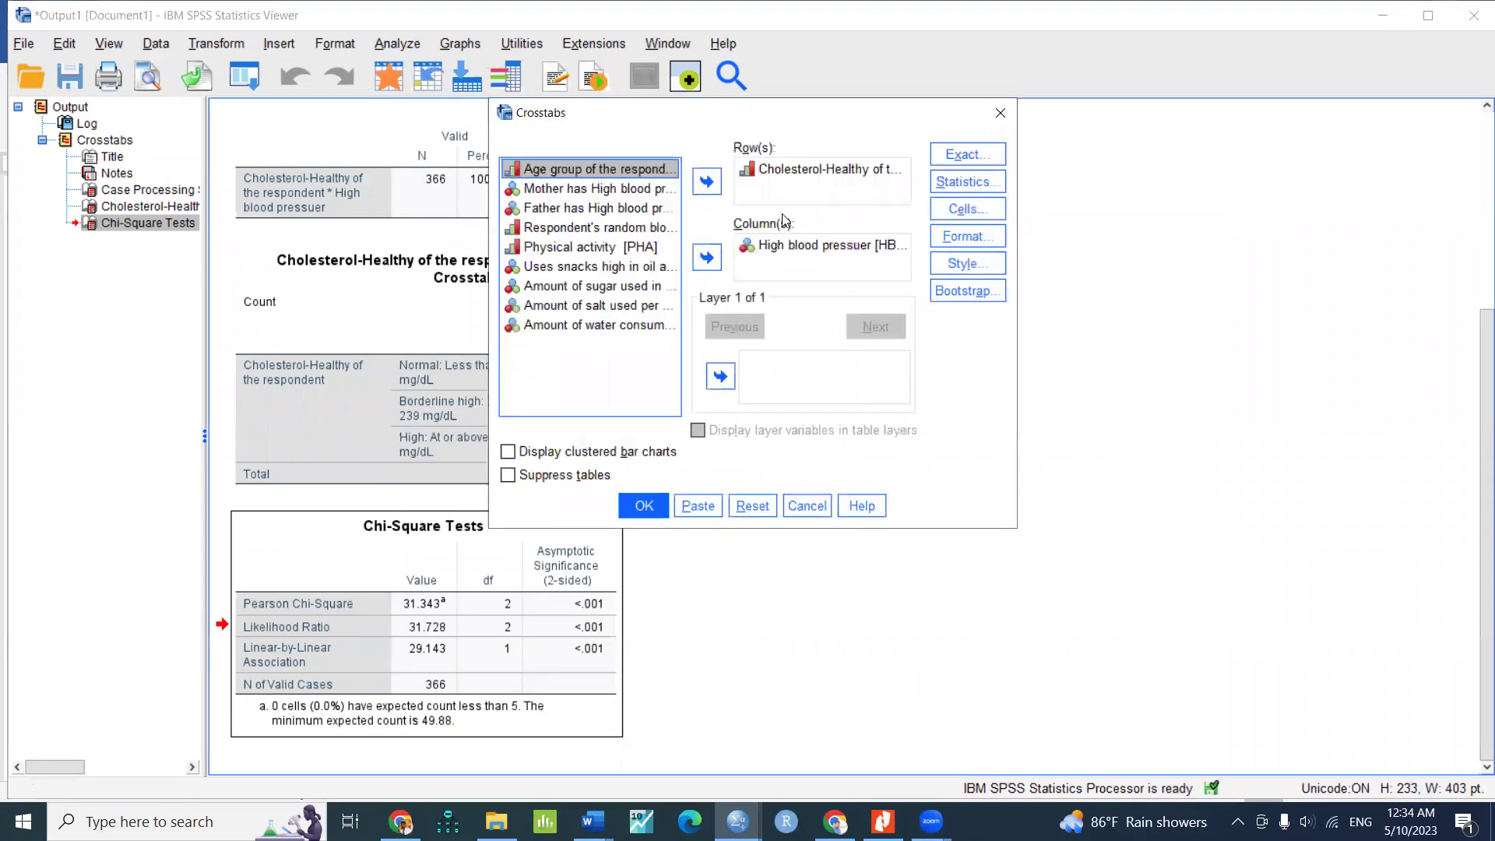
pyautogui.click(971, 183)
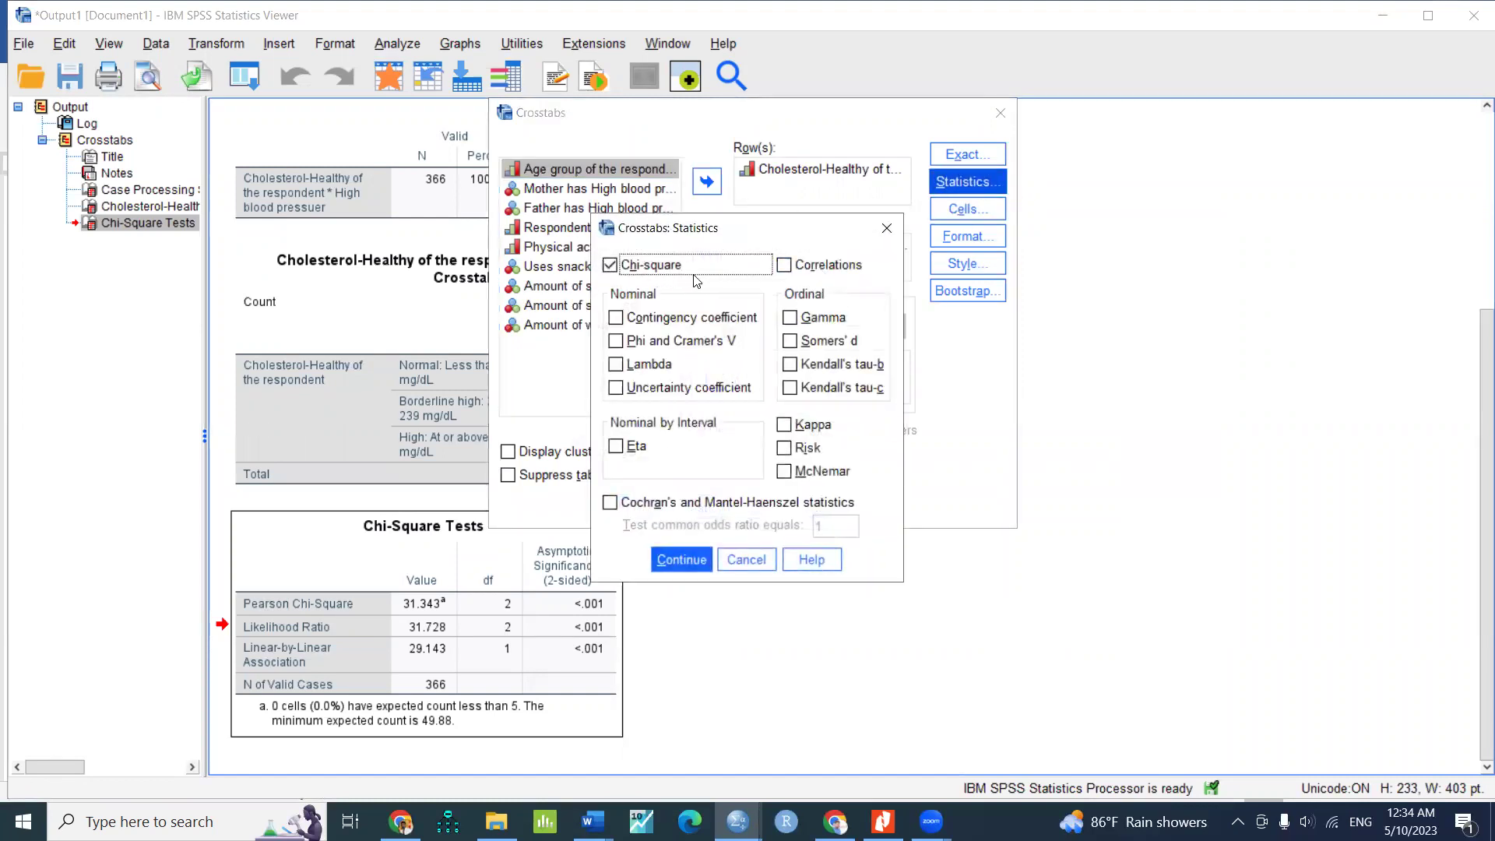
pyautogui.click(885, 235)
pyautogui.click(967, 209)
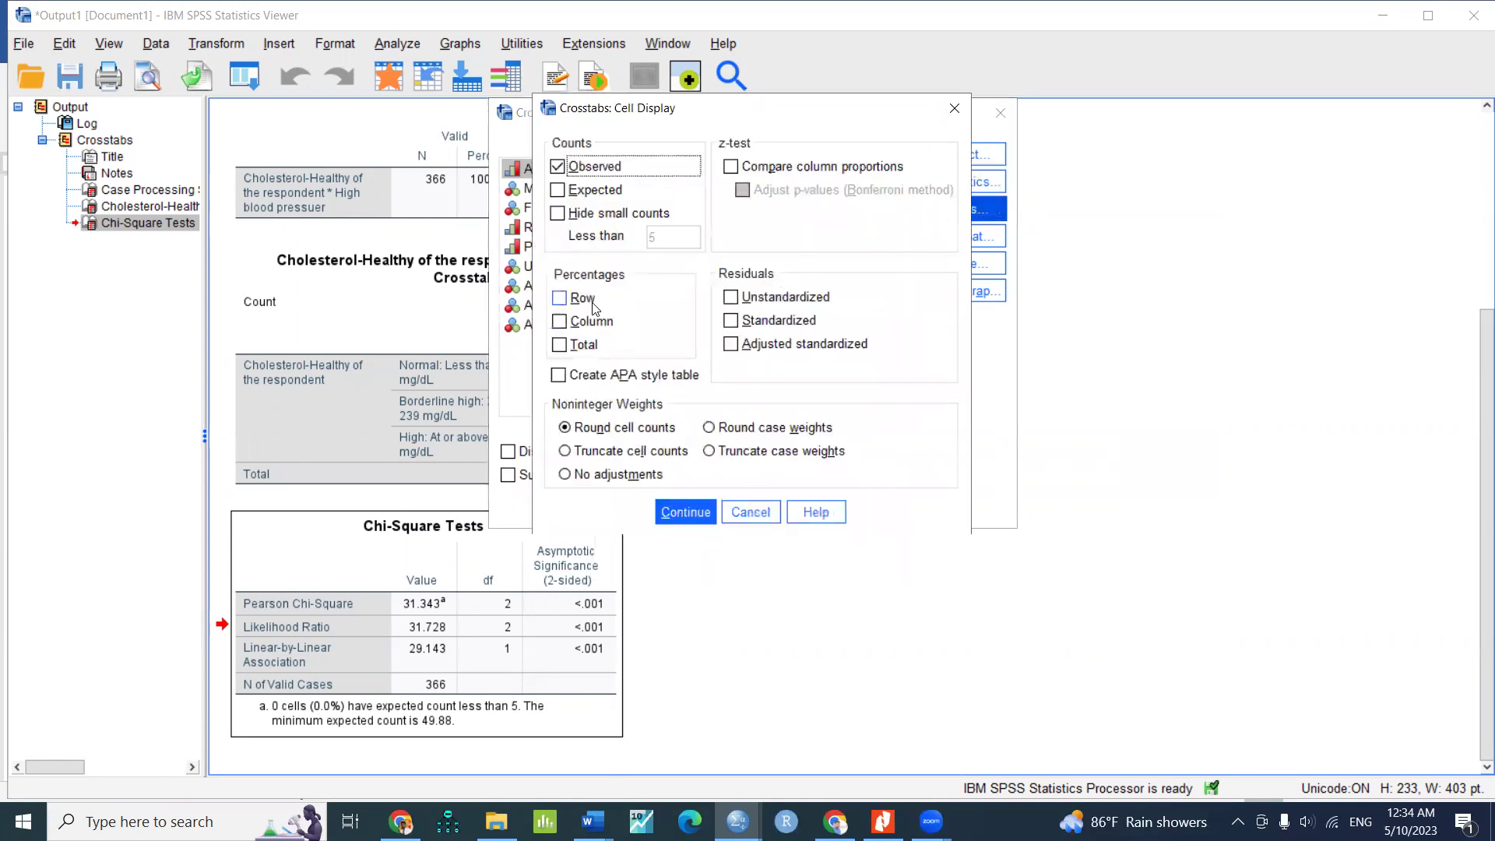
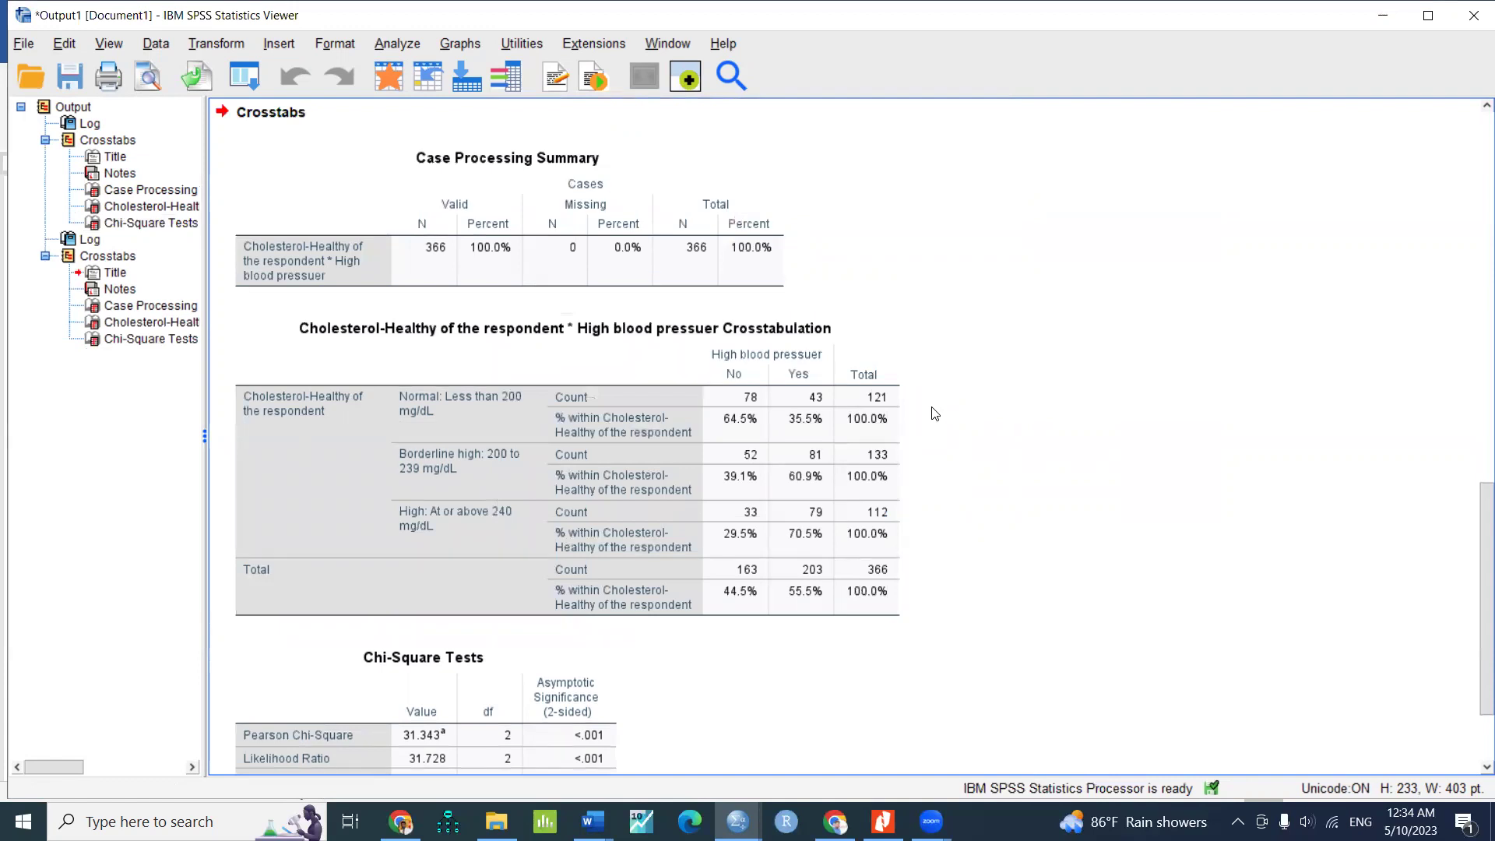
# Copy the new crosstabulation table with row percentages and switch to Word's Document2, below the interpretation paragraph.
pyautogui.click(670, 336)
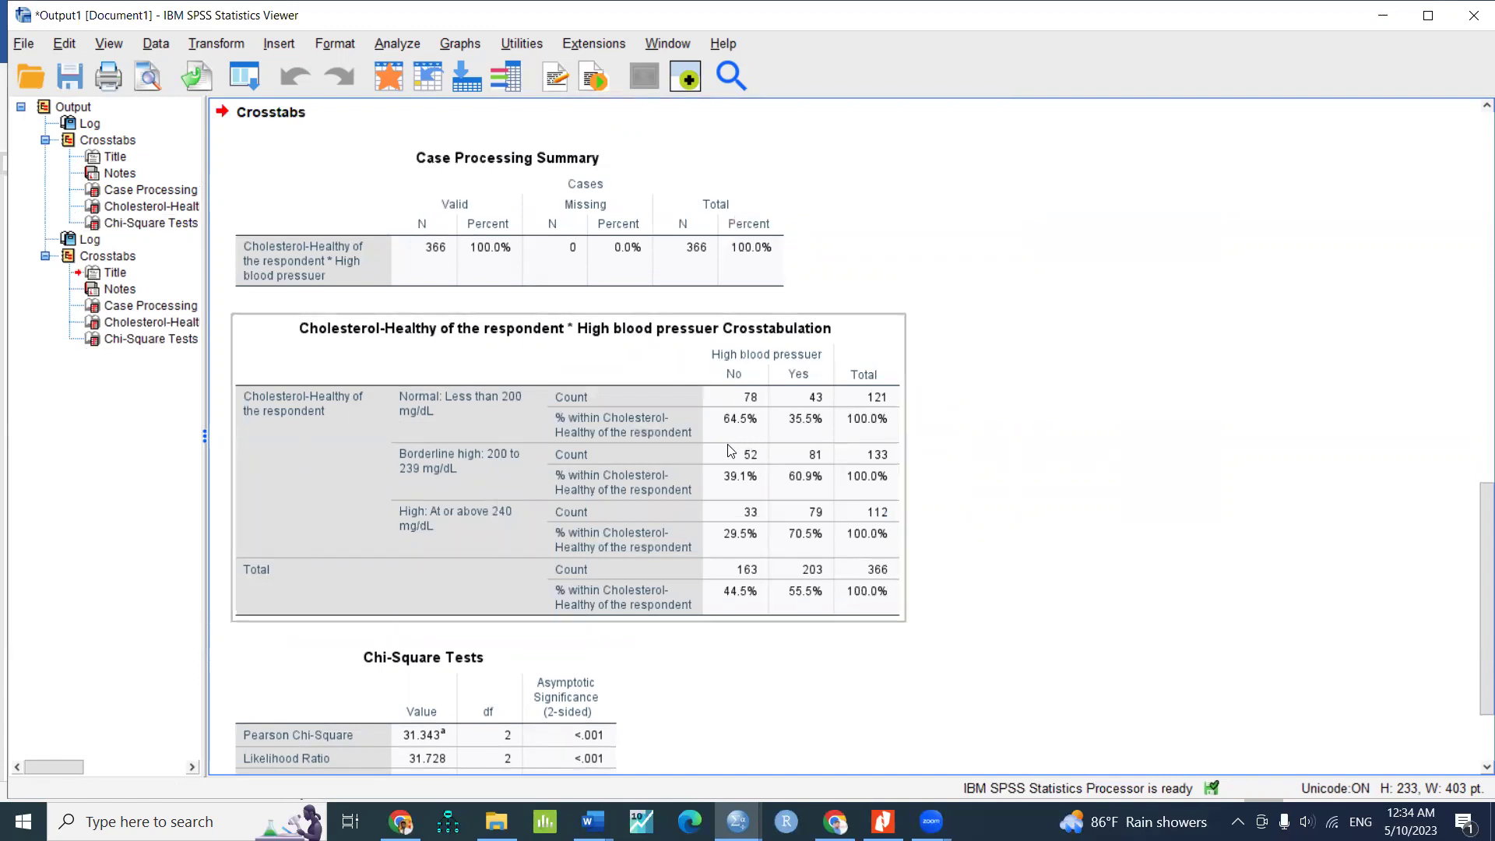
pyautogui.rightClick(700, 447)
pyautogui.click(718, 484)
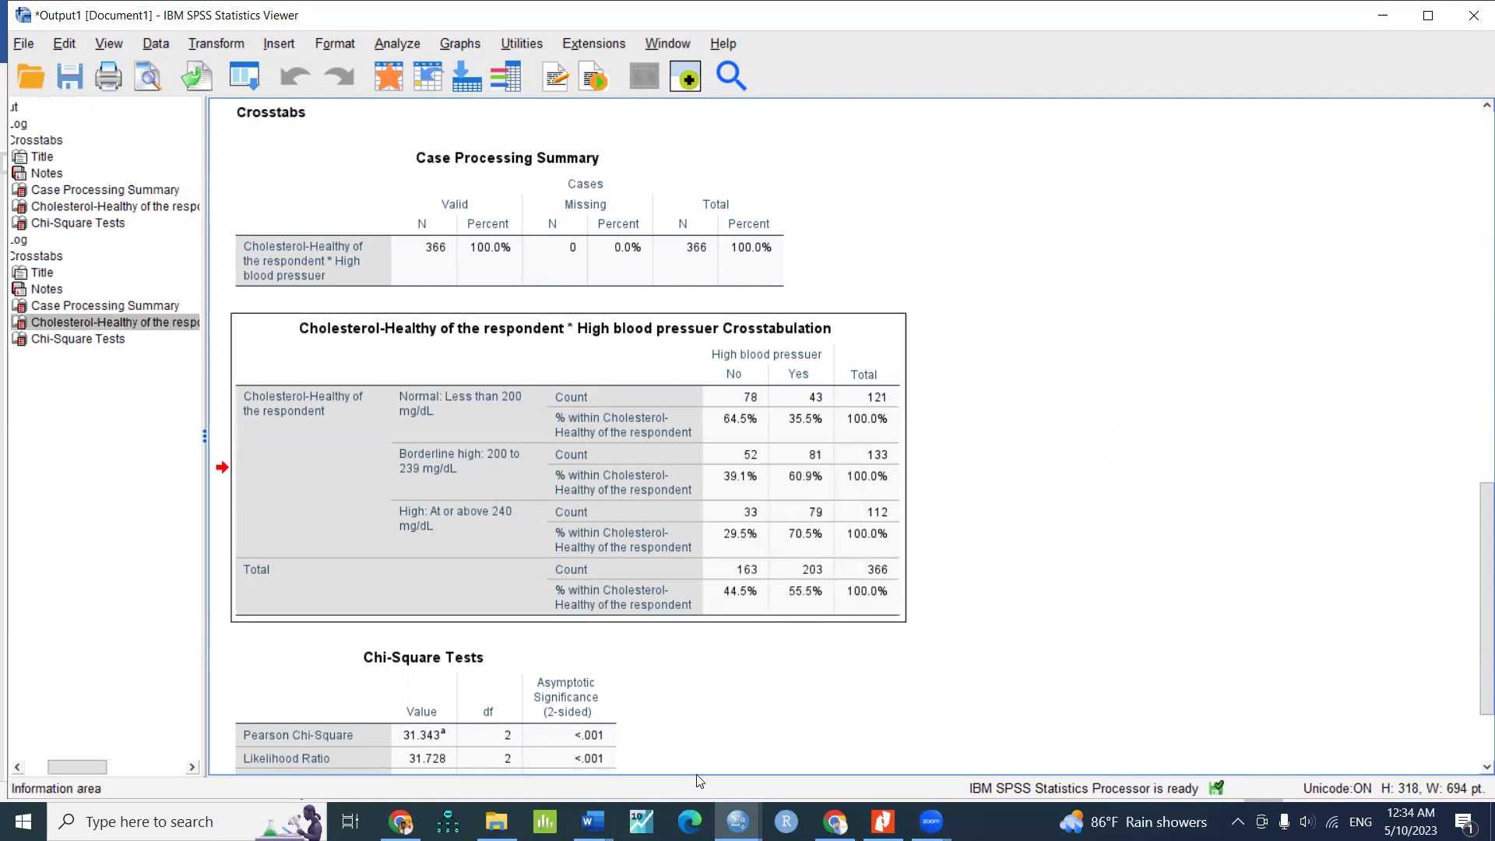
pyautogui.moveTo(593, 822)
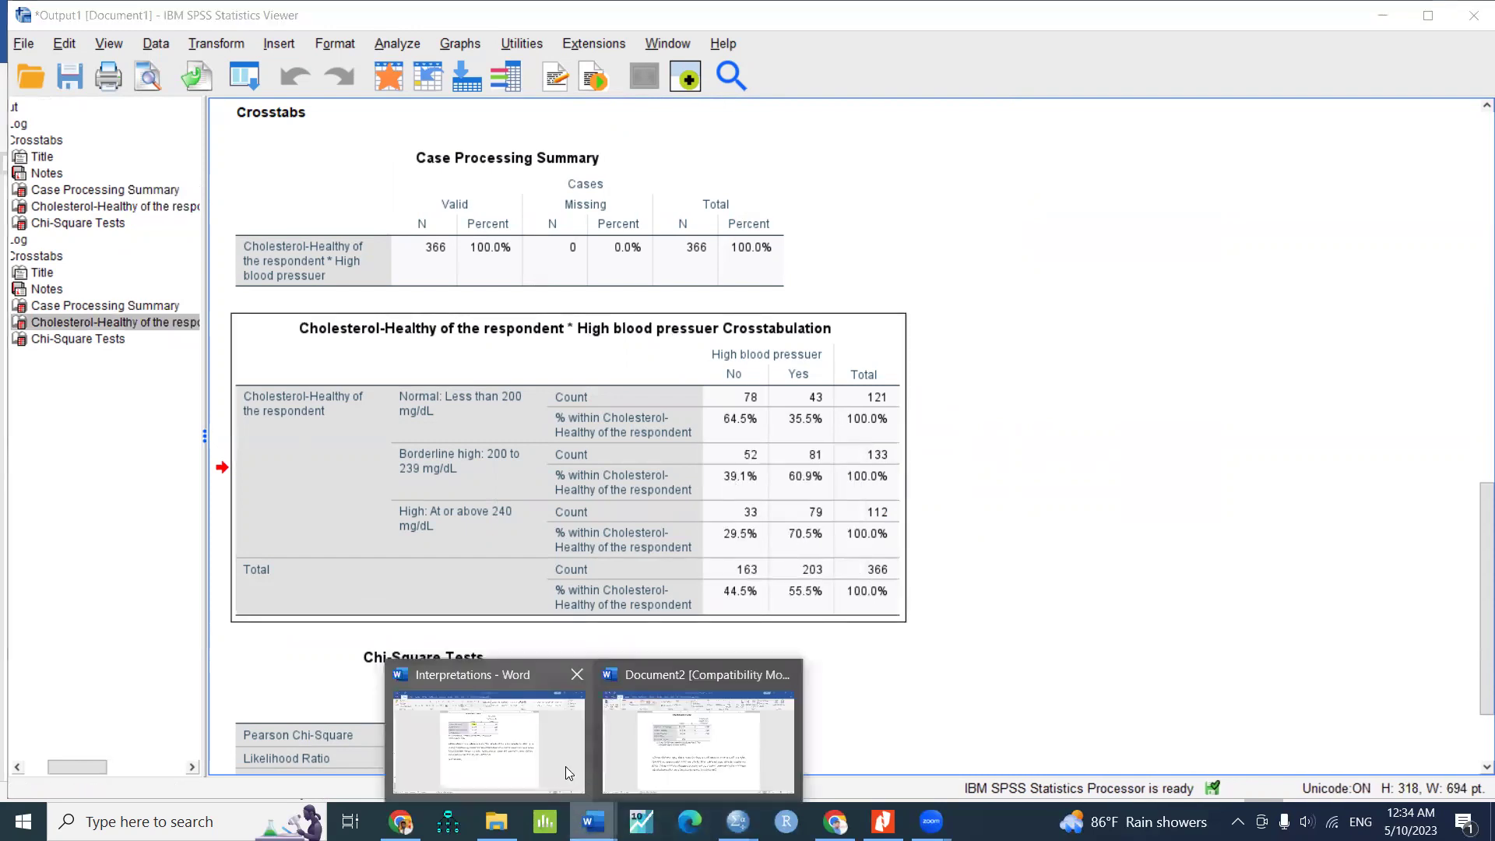
pyautogui.click(685, 759)
pyautogui.scroll(-3, 519, 695)
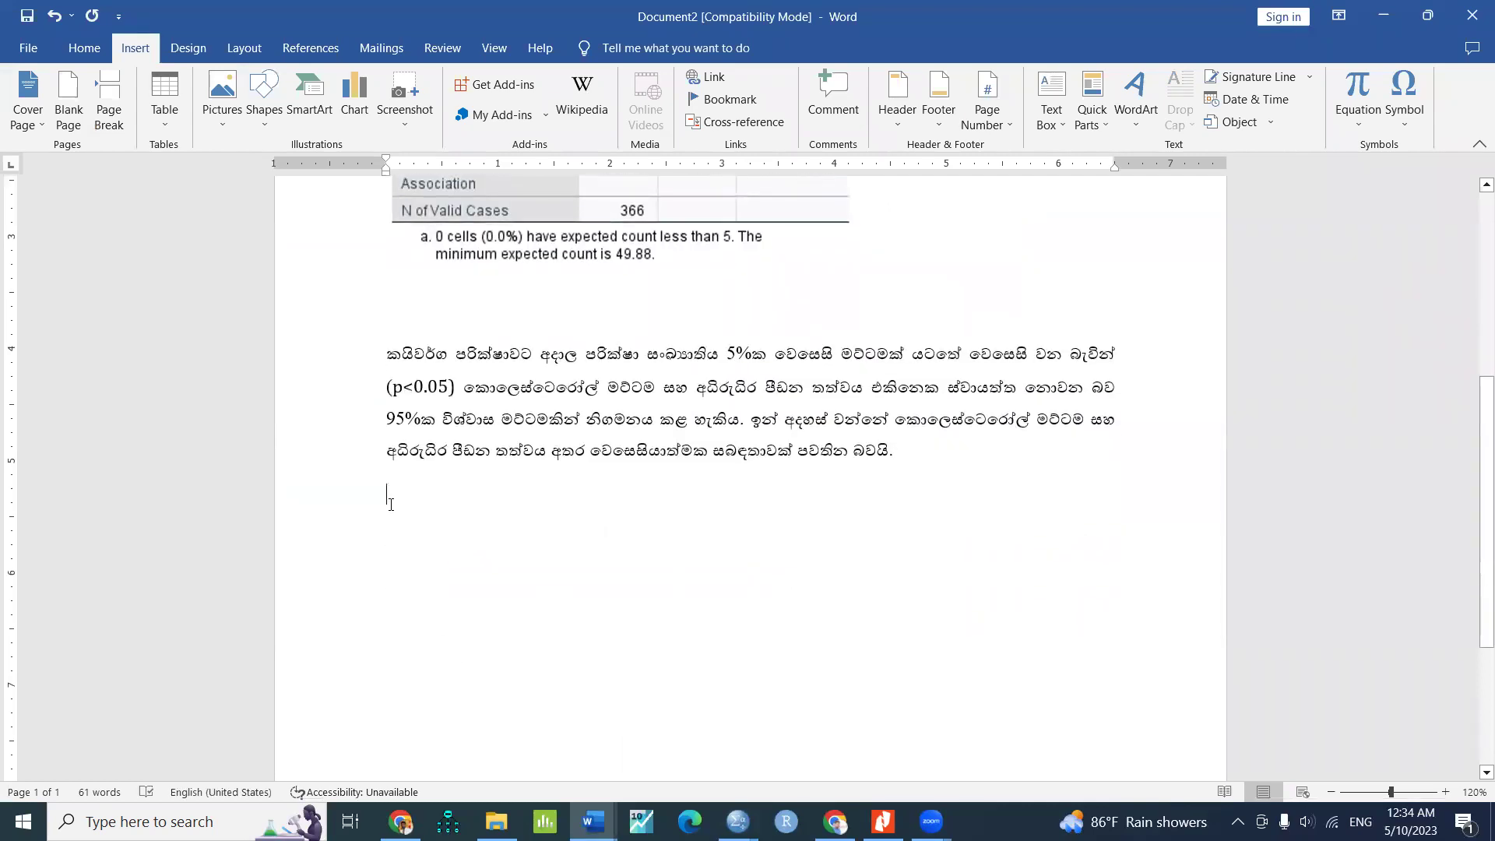
# Try pasting the crosstabulation as a picture below the interpretation paragraph, and undo the paste.
pyautogui.rightClick(387, 494)
pyautogui.click(491, 318)
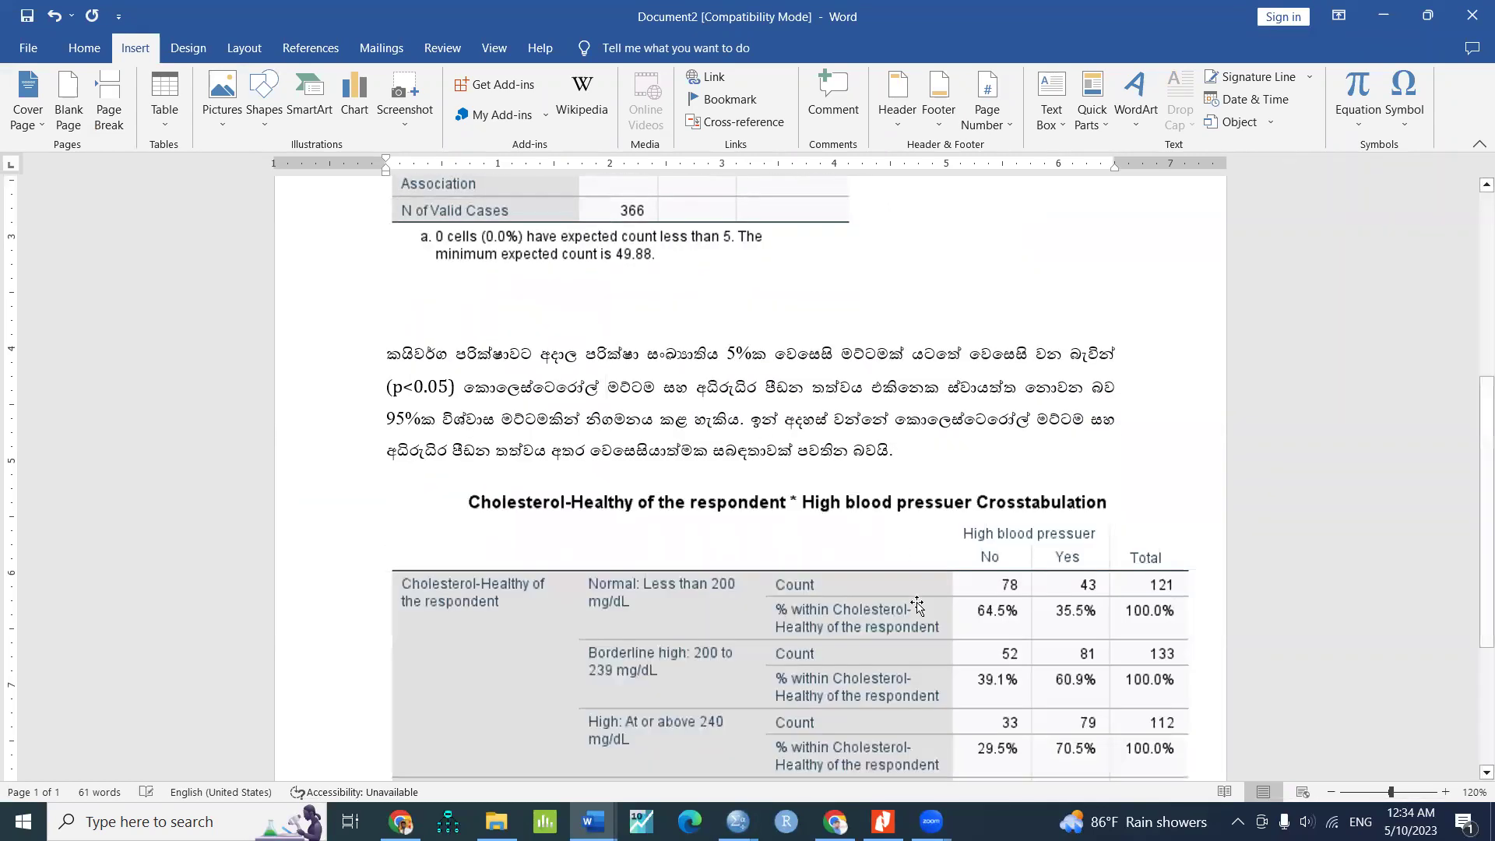
pyautogui.scroll(-3, 919, 616)
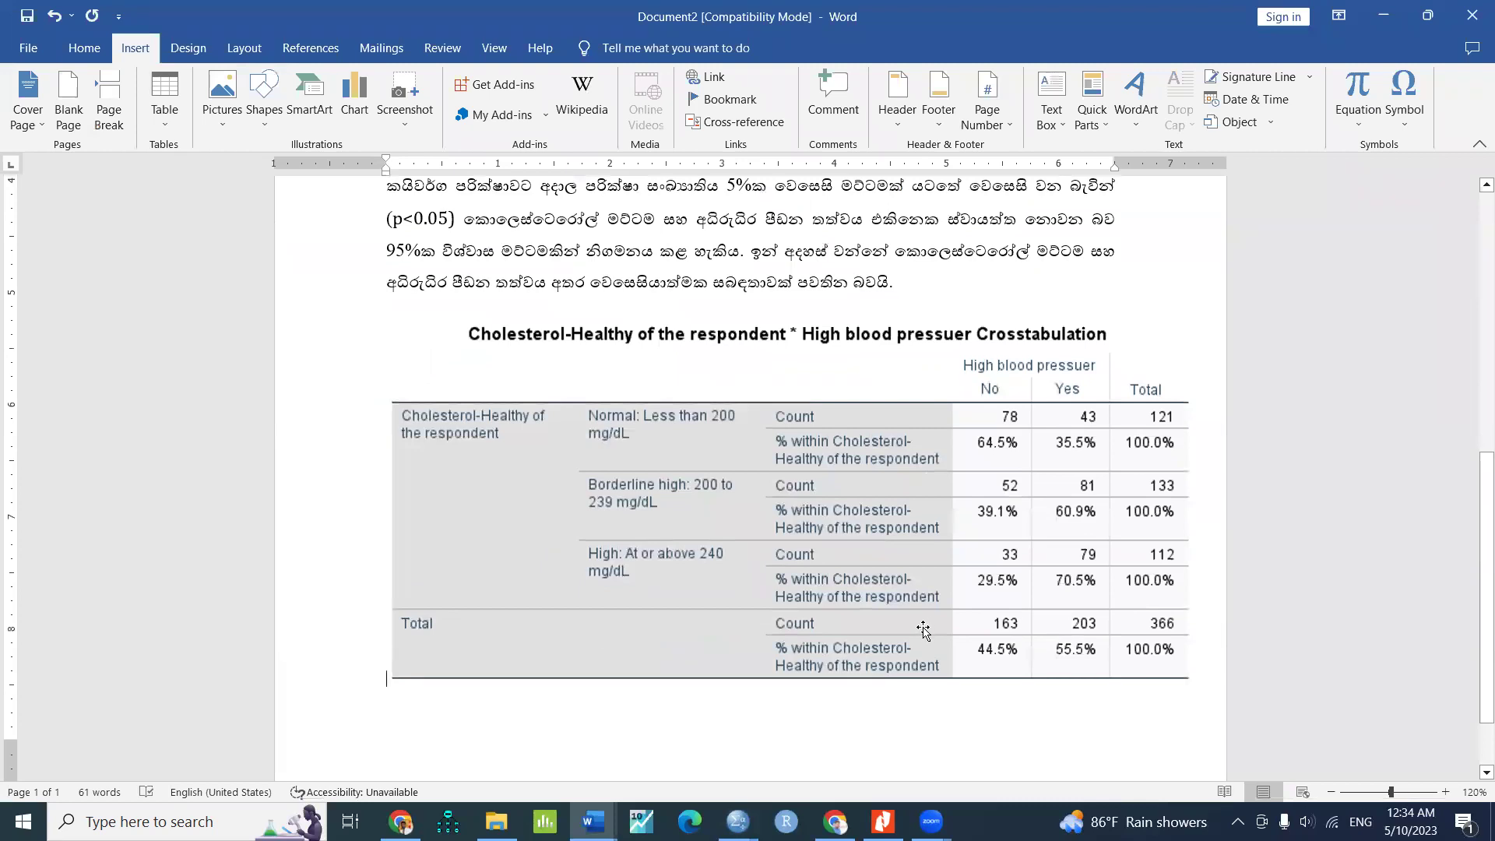
pyautogui.hotkey('ctrl', 'z')
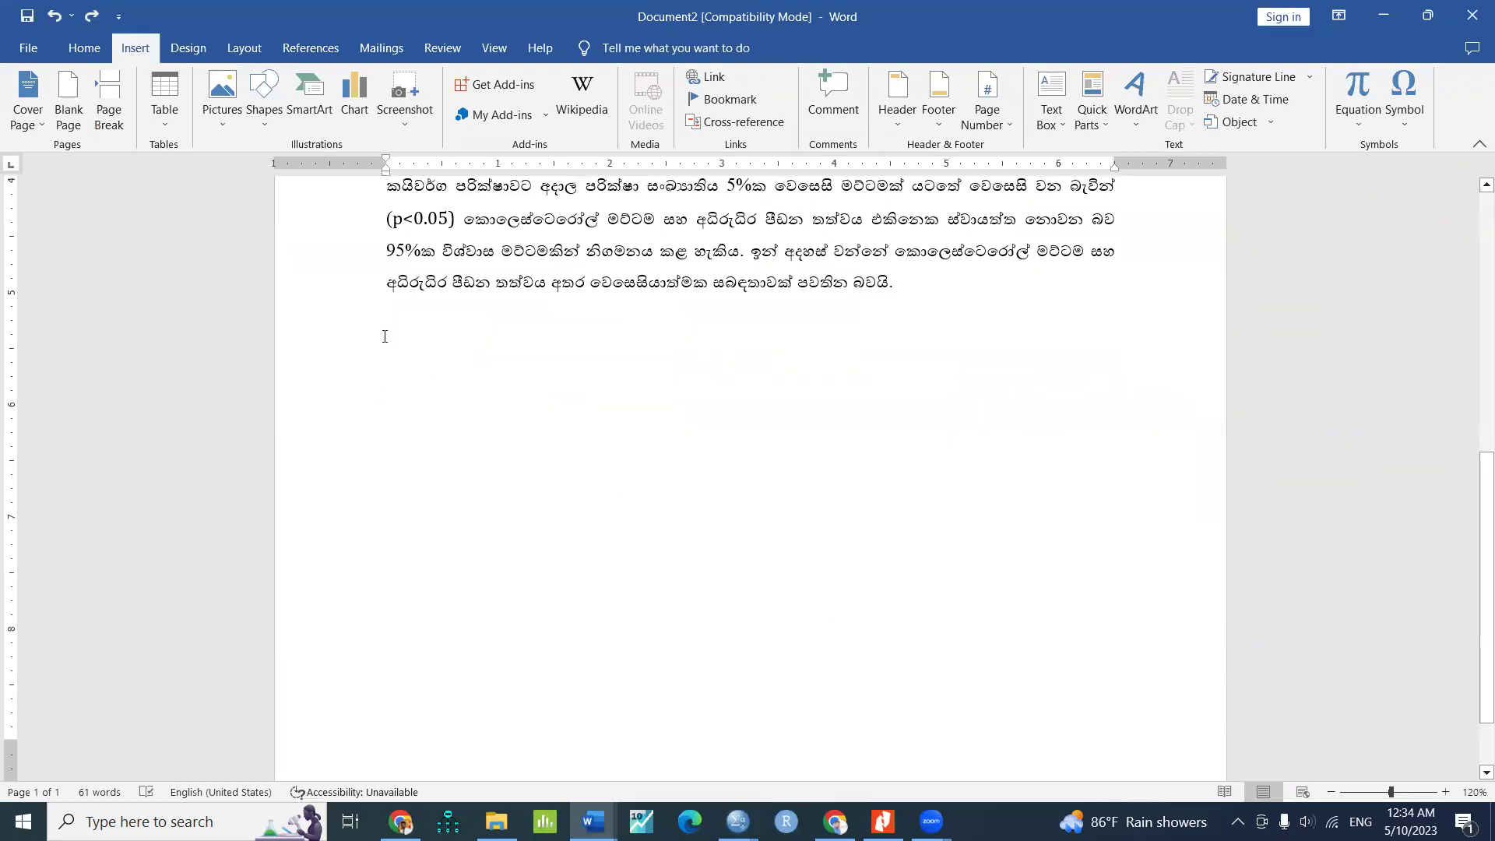
# Paste the copied crosstabulation below the interpretation paragraph as an editable table that keeps its source formatting.
pyautogui.rightClick(384, 336)
pyautogui.click(430, 444)
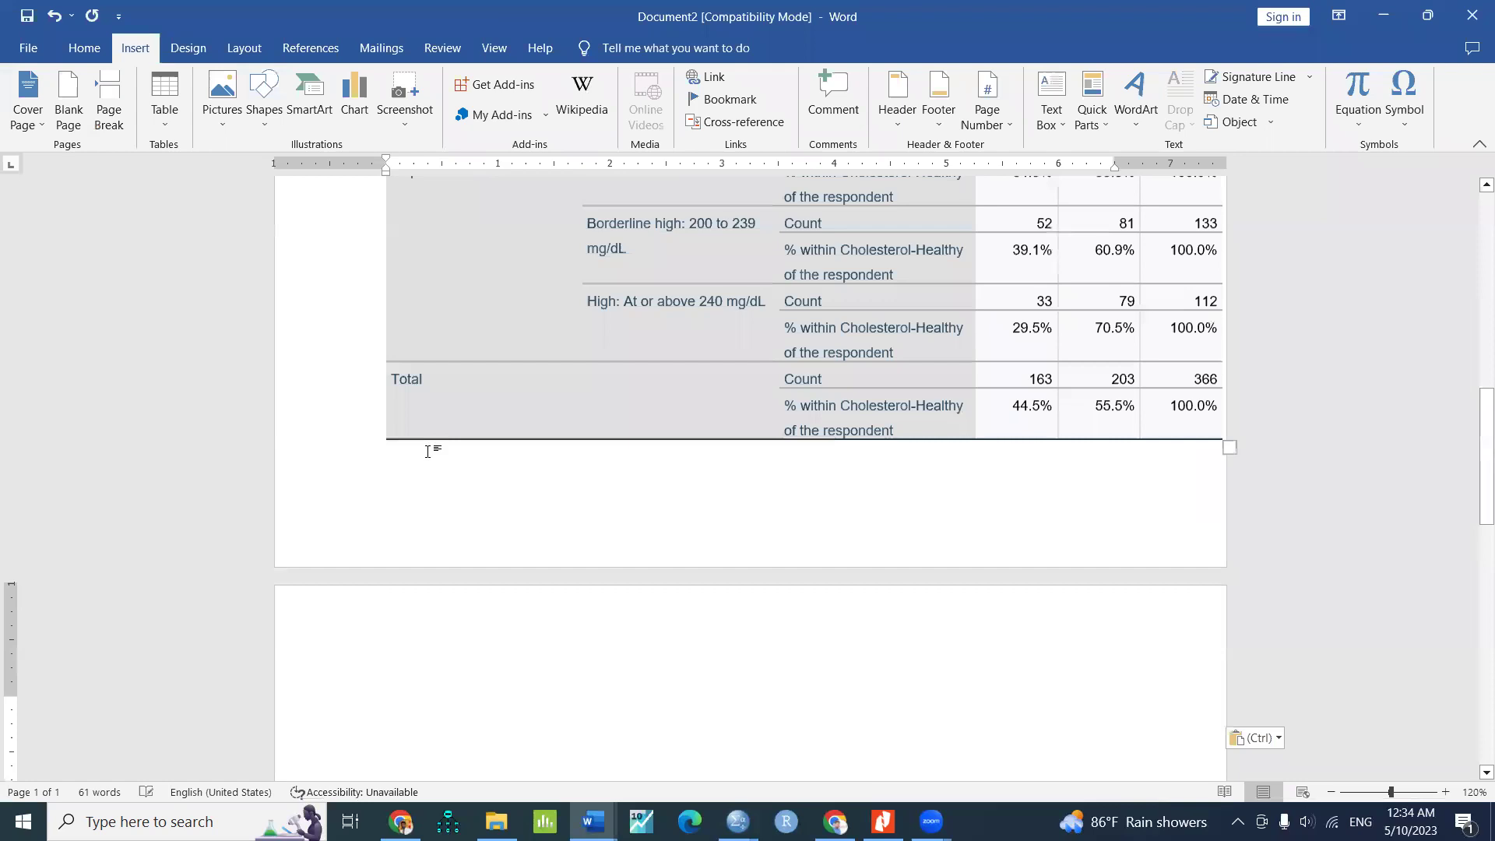
pyautogui.scroll(4, 634, 498)
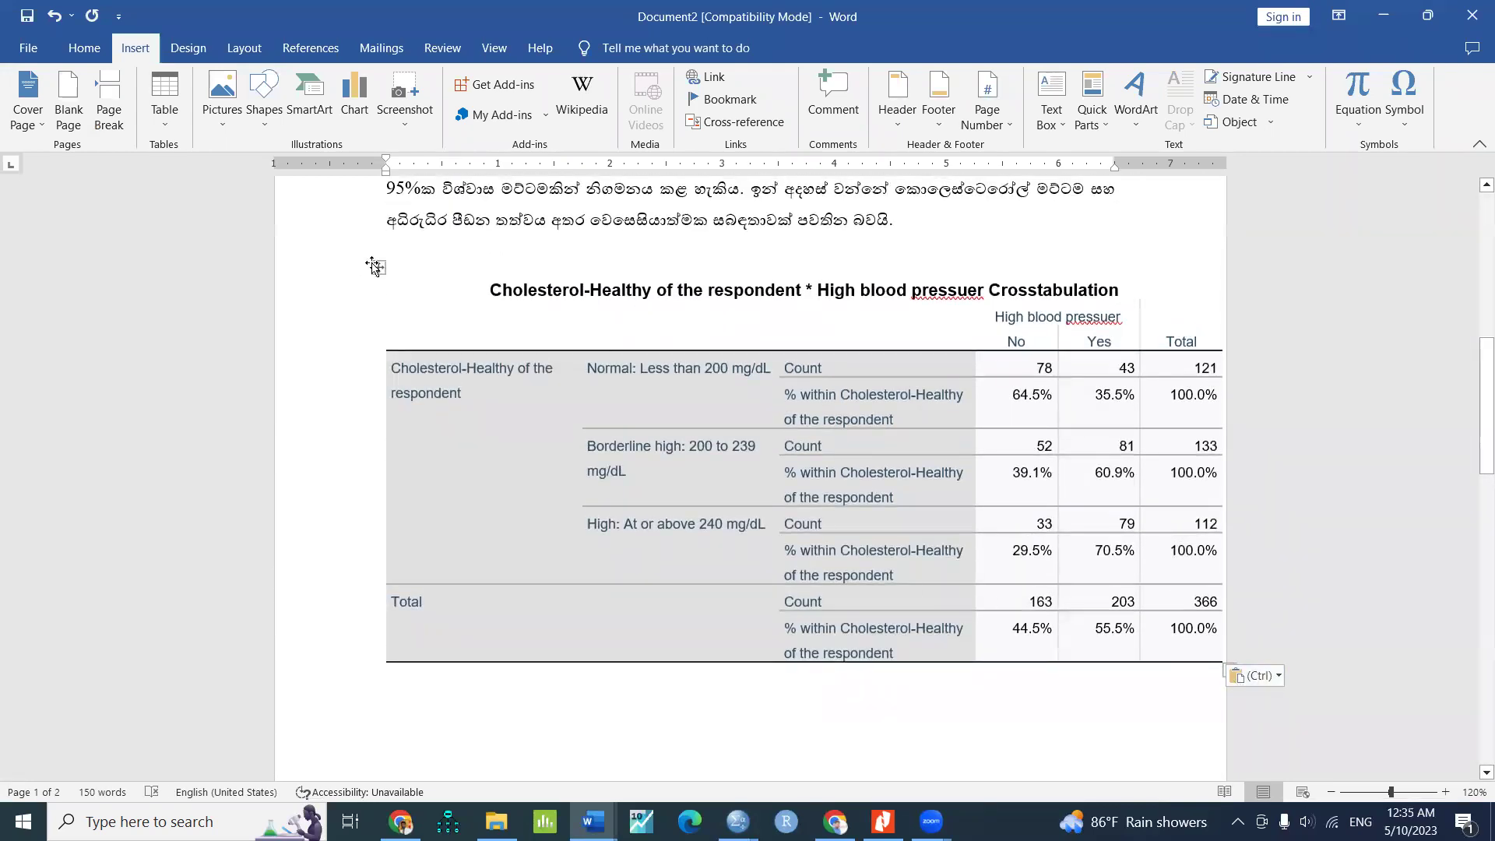
# Narrow the first column of the pasted crosstabulation table to about 0.9 inch to bring the table within the page's text width.
pyautogui.click(377, 267)
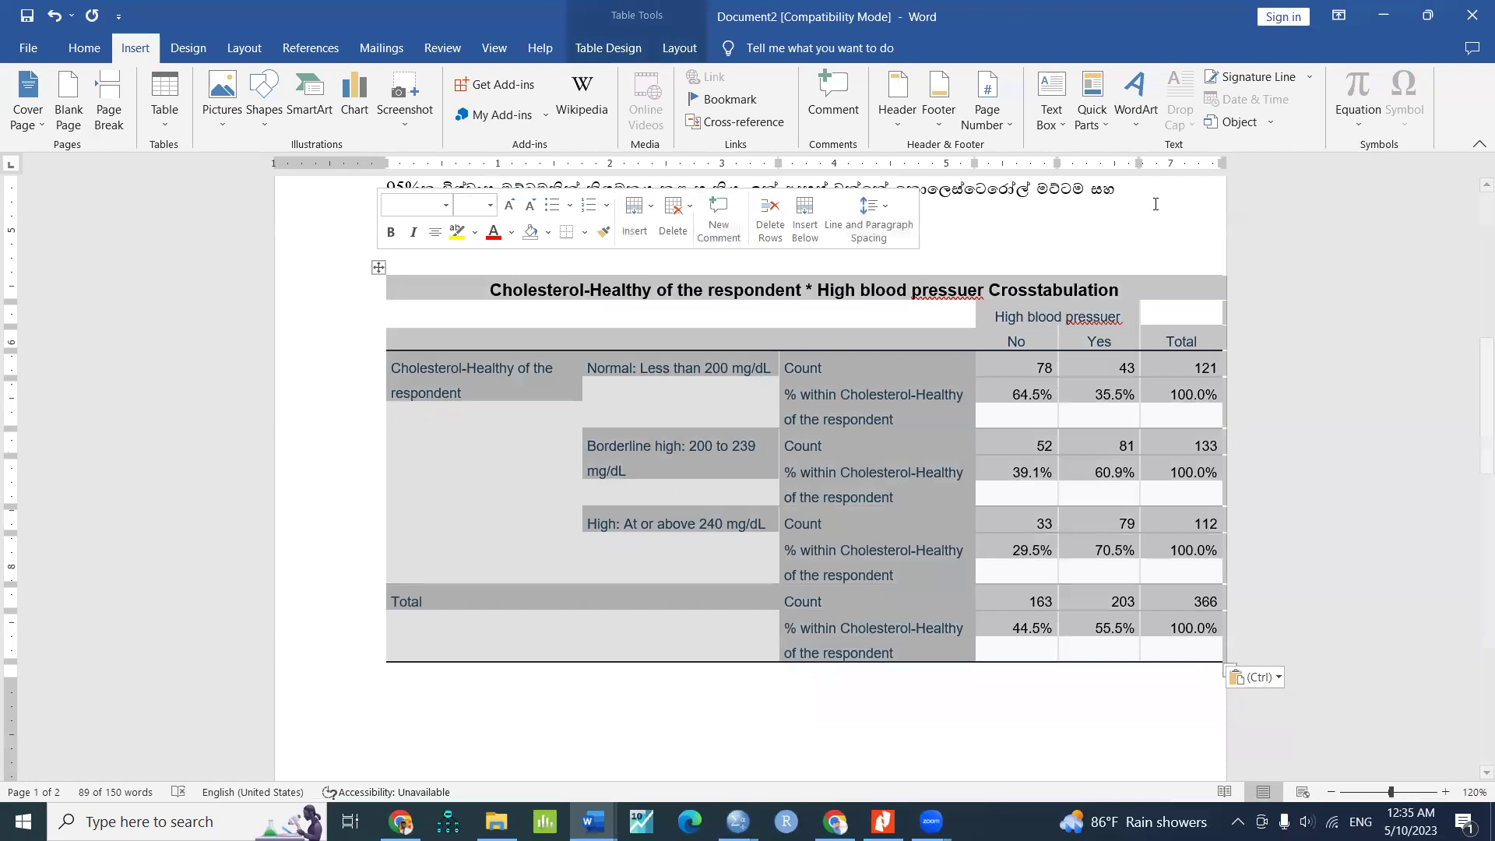
pyautogui.click(559, 427)
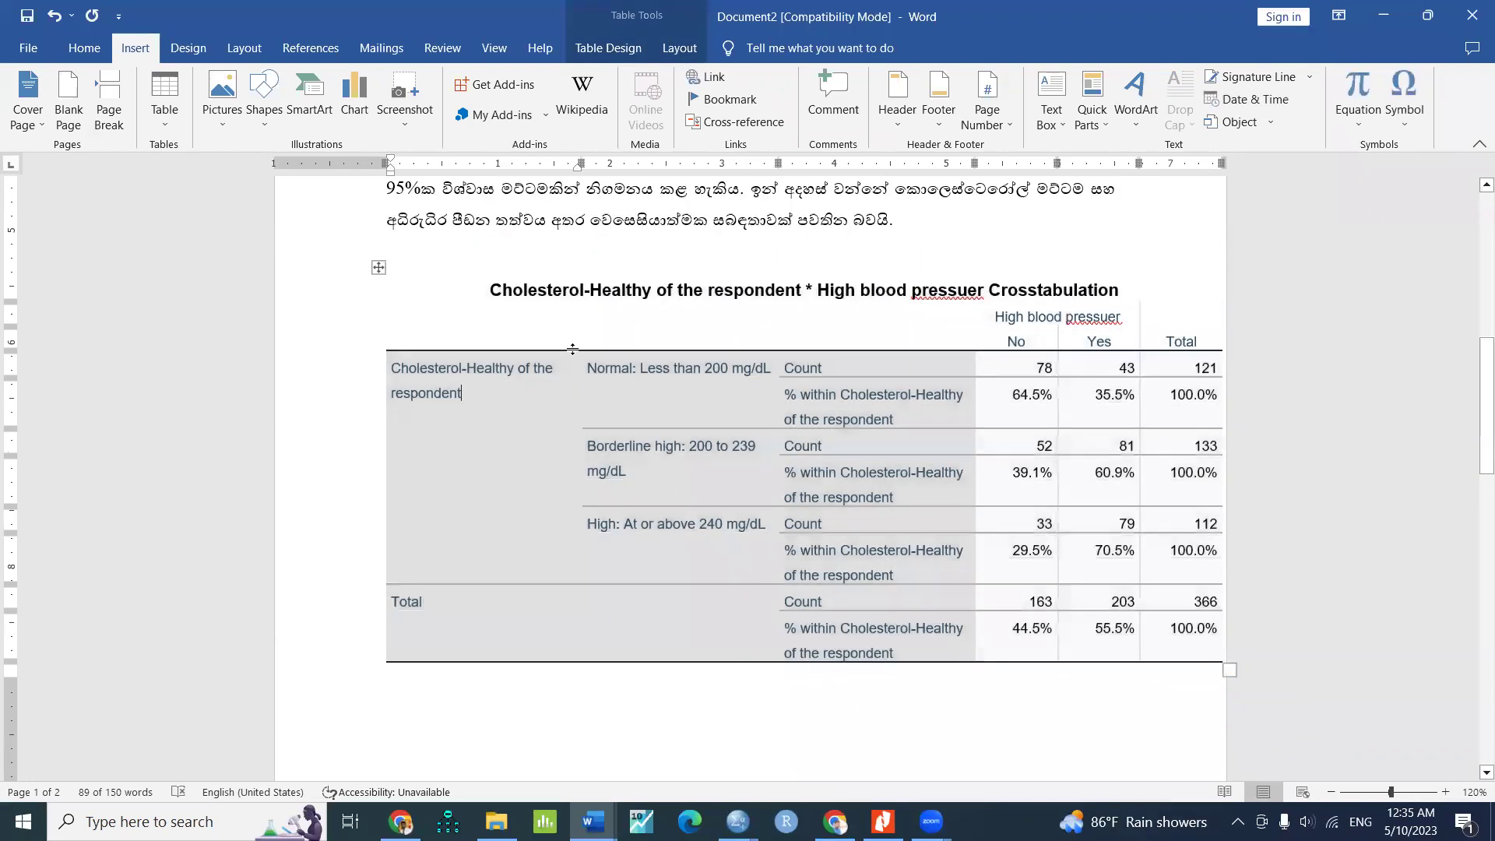
pyautogui.moveTo(573, 349); pyautogui.dragTo(483, 349)
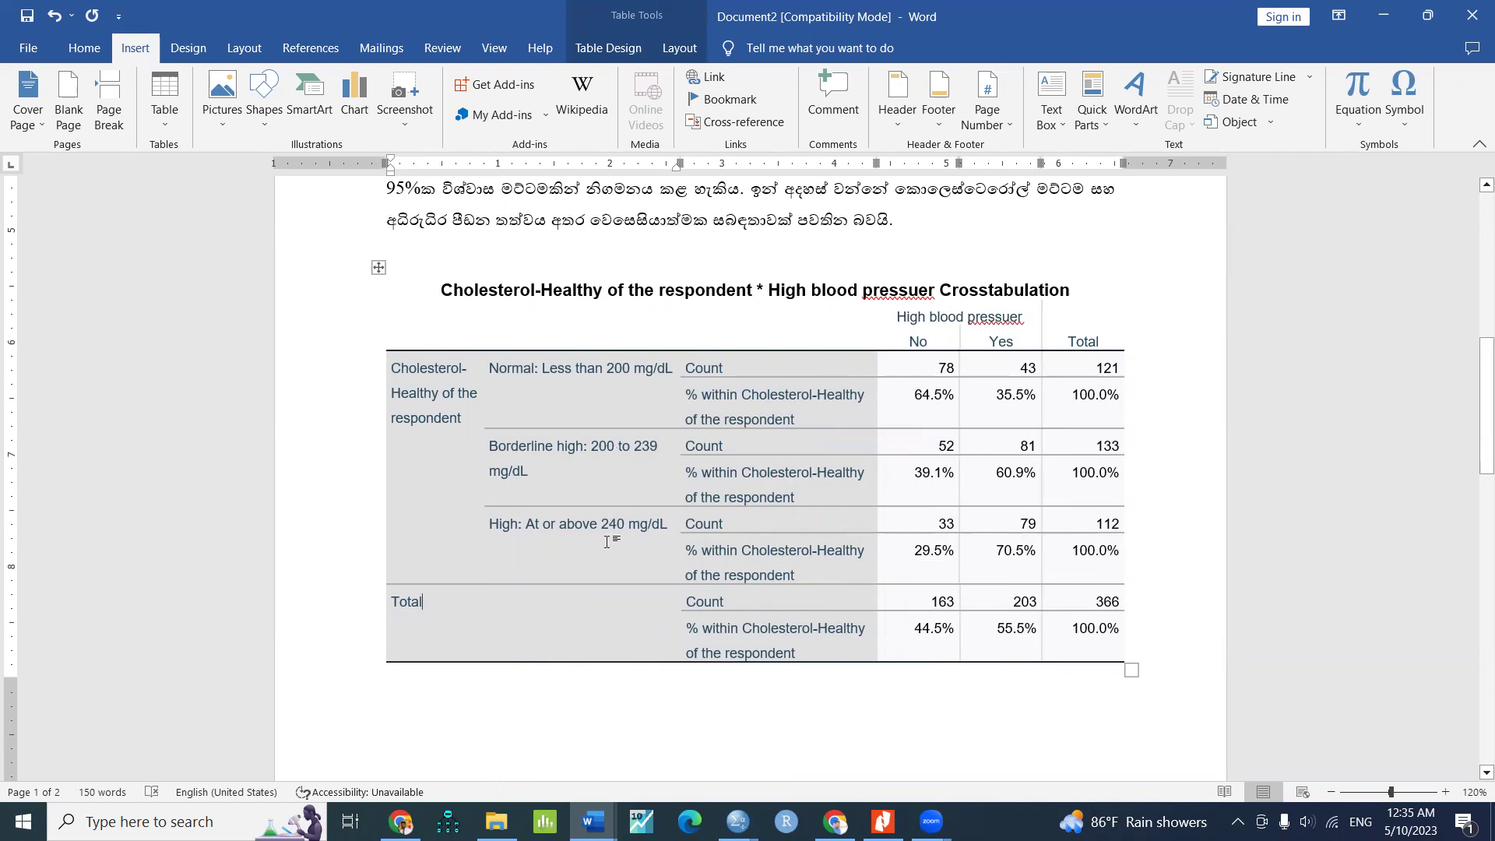
# Correct the misspelled "pressuer" to "pressure" in the crosstabulation table's column heading and title.
pyautogui.rightClick(1009, 312)
pyautogui.click(975, 336)
pyautogui.rightClick(891, 290)
pyautogui.click(876, 311)
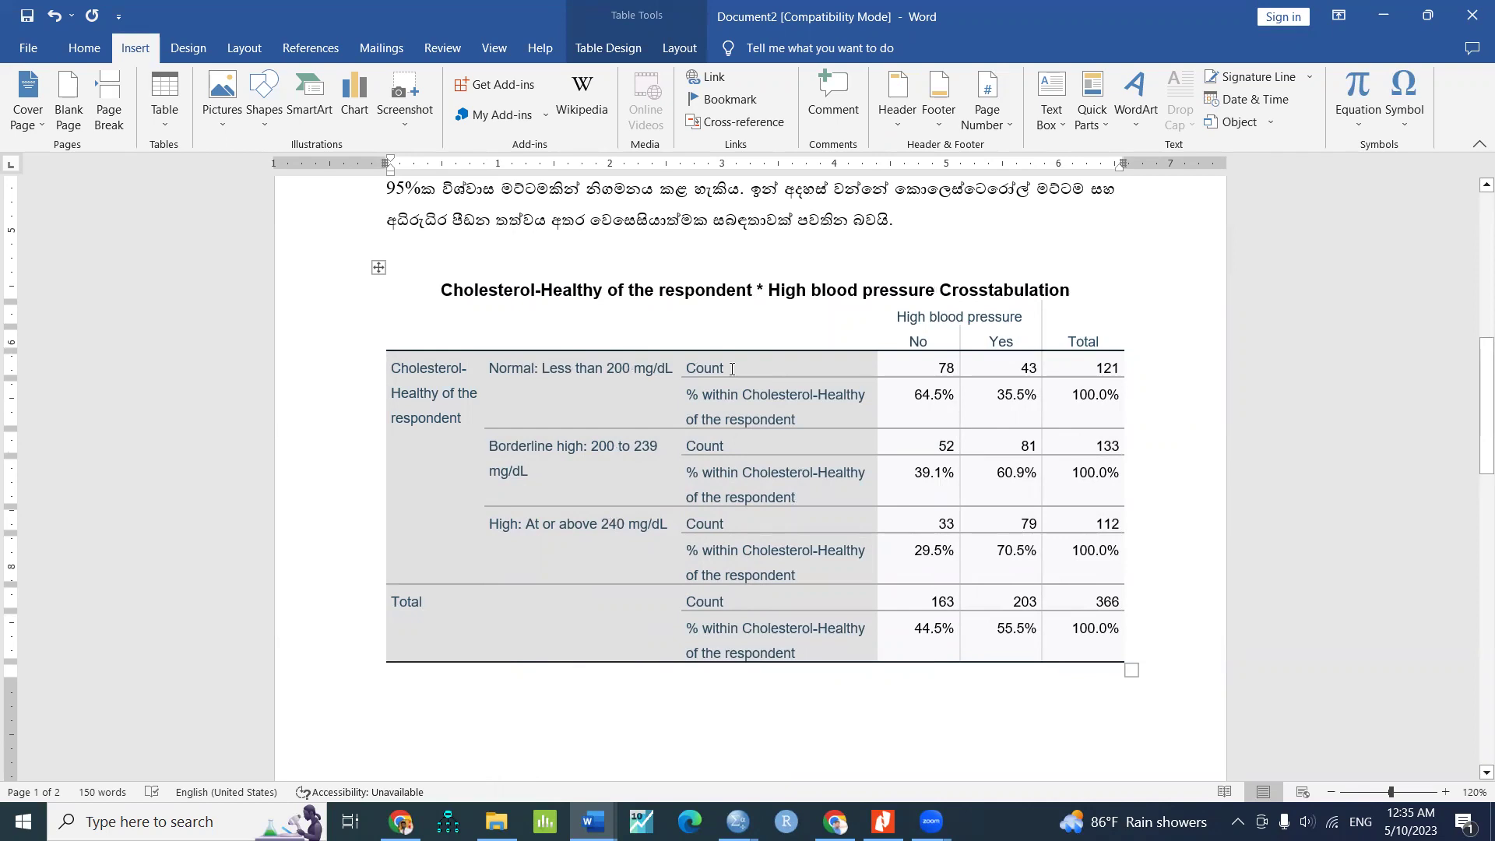
# Examine the row percentages with and without high blood pressure for each cholesterol level, then review the Chi-Square Tests table and interpretation above.
pyautogui.moveTo(913, 394); pyautogui.dragTo(951, 399)
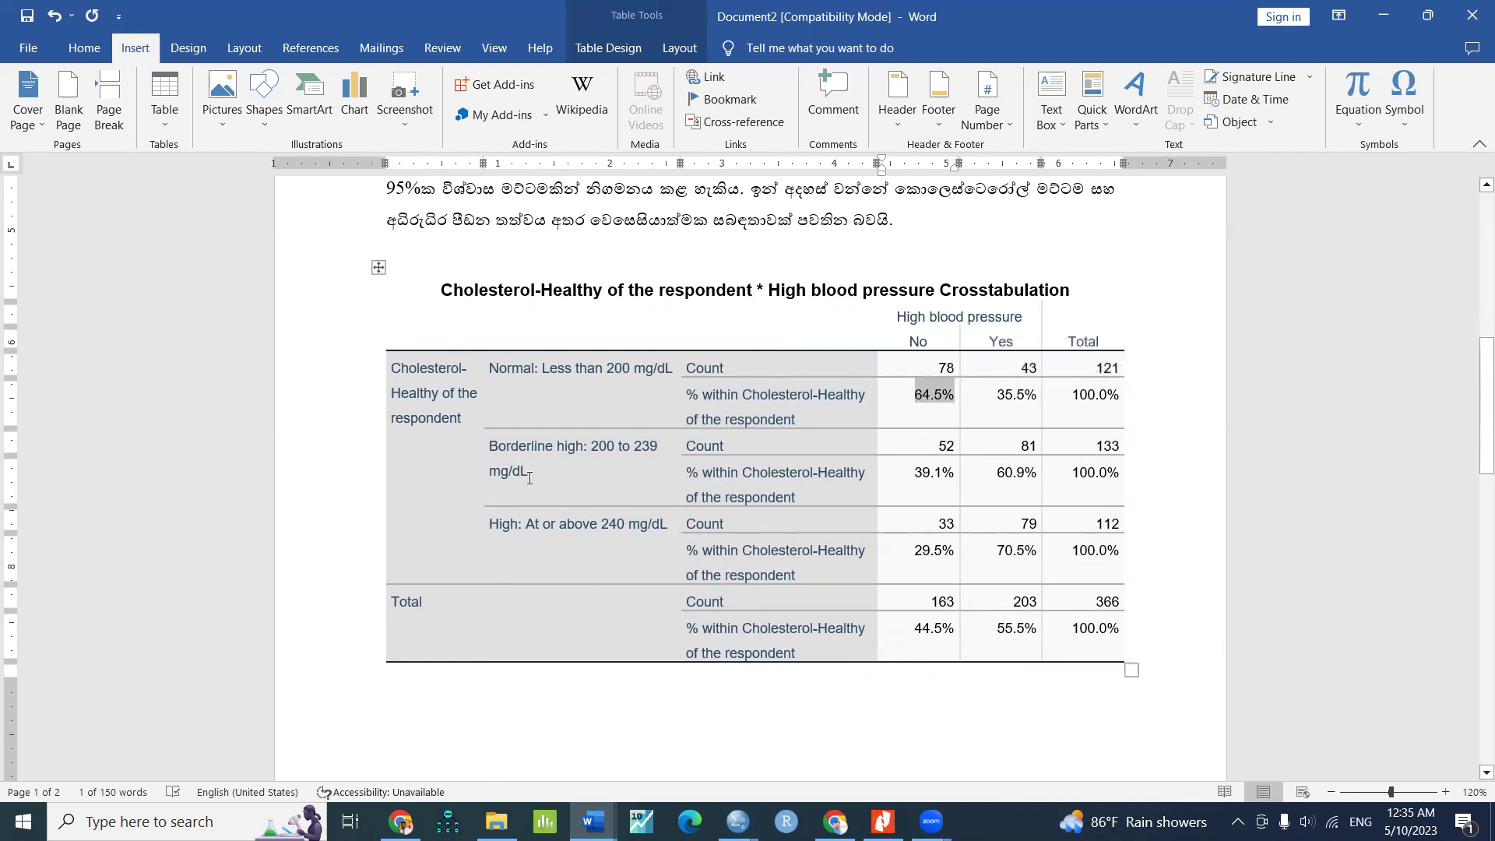
pyautogui.moveTo(530, 476); pyautogui.dragTo(490, 448)
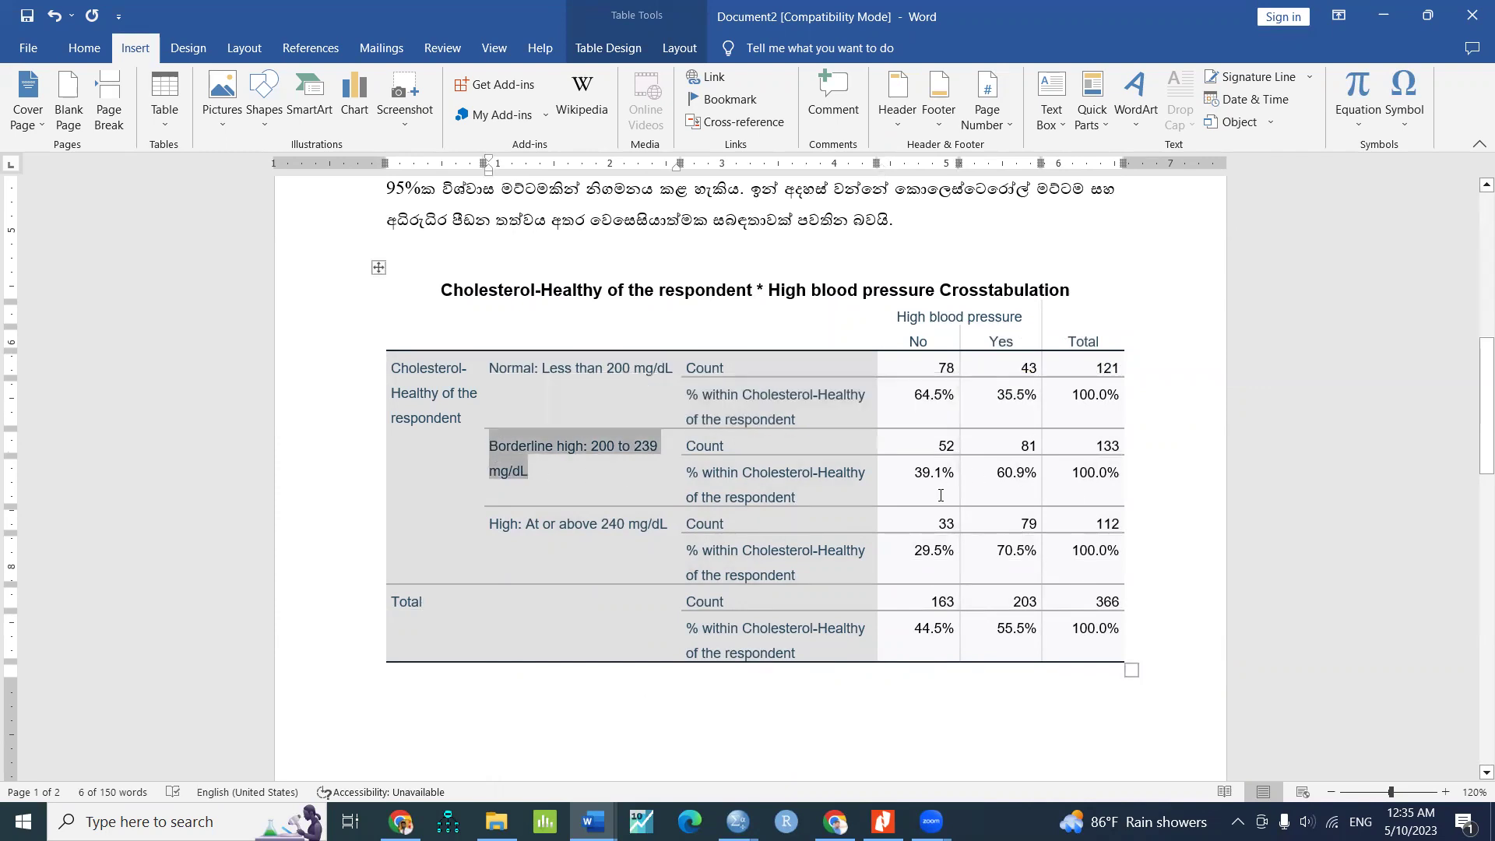
pyautogui.moveTo(955, 473); pyautogui.dragTo(1032, 481)
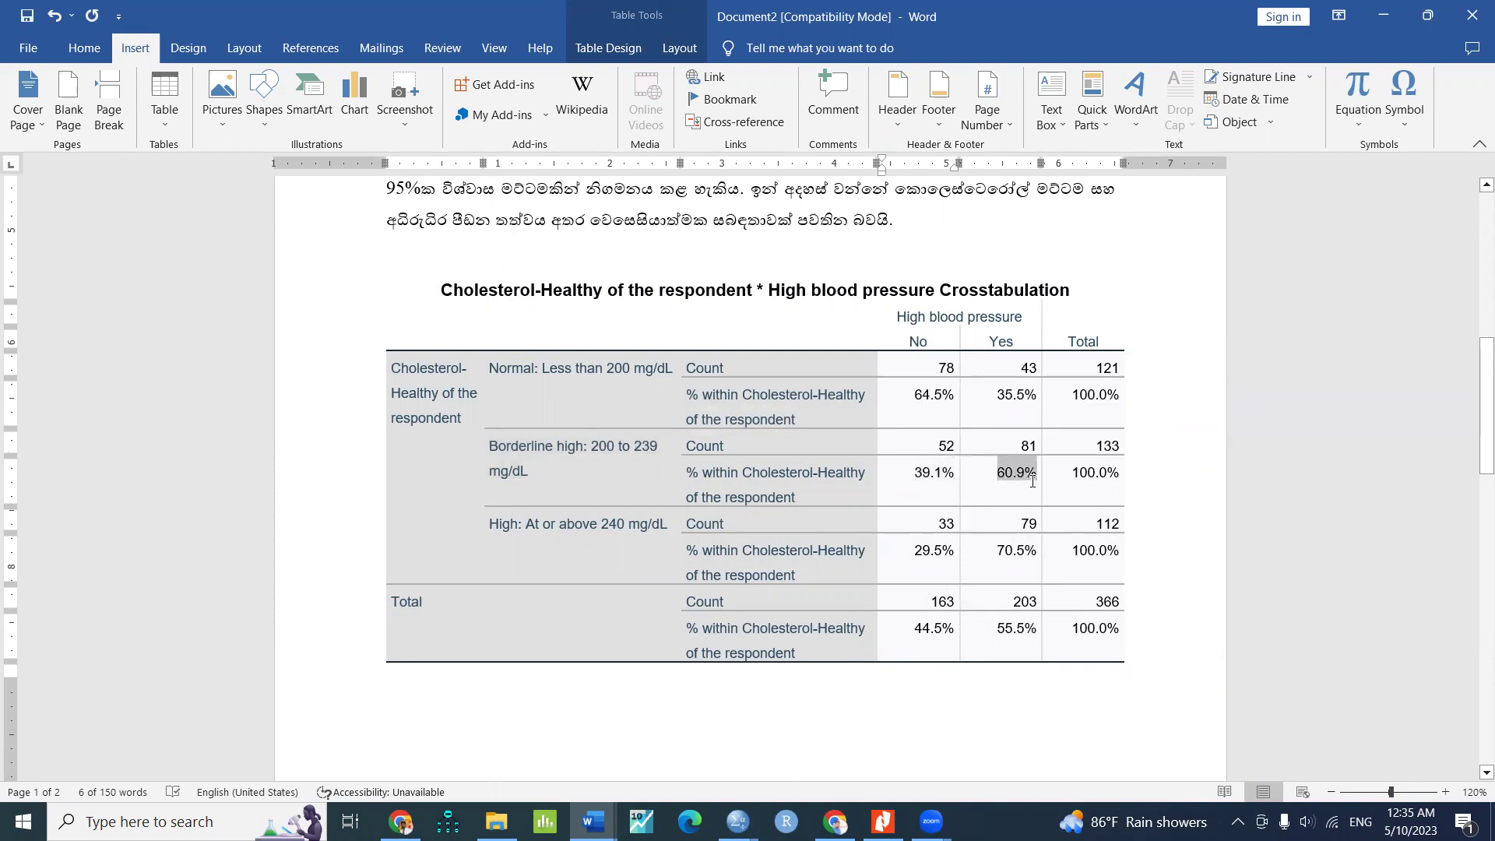
pyautogui.moveTo(533, 472); pyautogui.dragTo(500, 449)
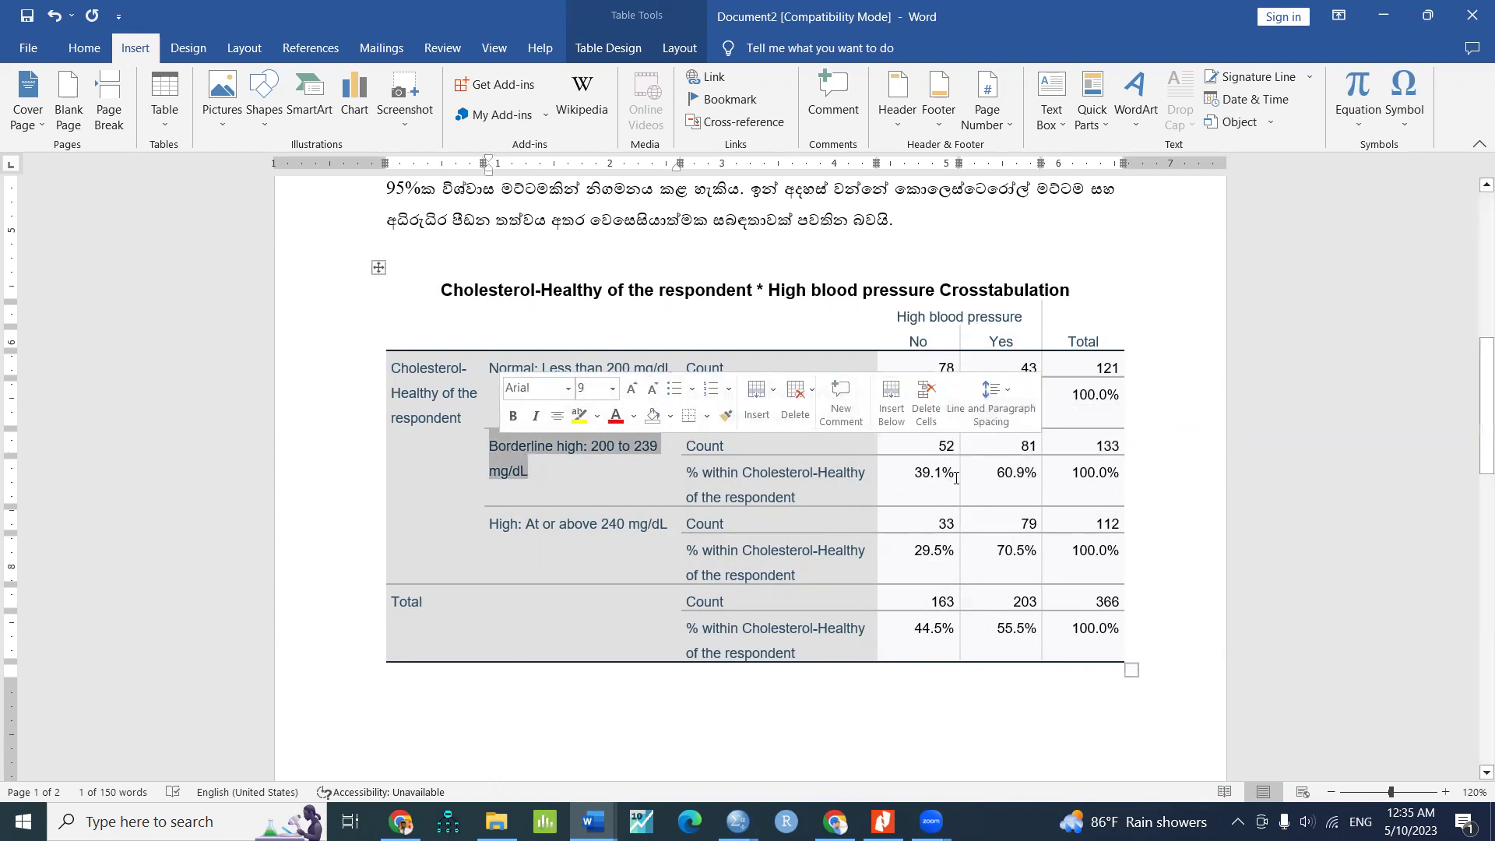
pyautogui.moveTo(955, 478); pyautogui.dragTo(917, 478)
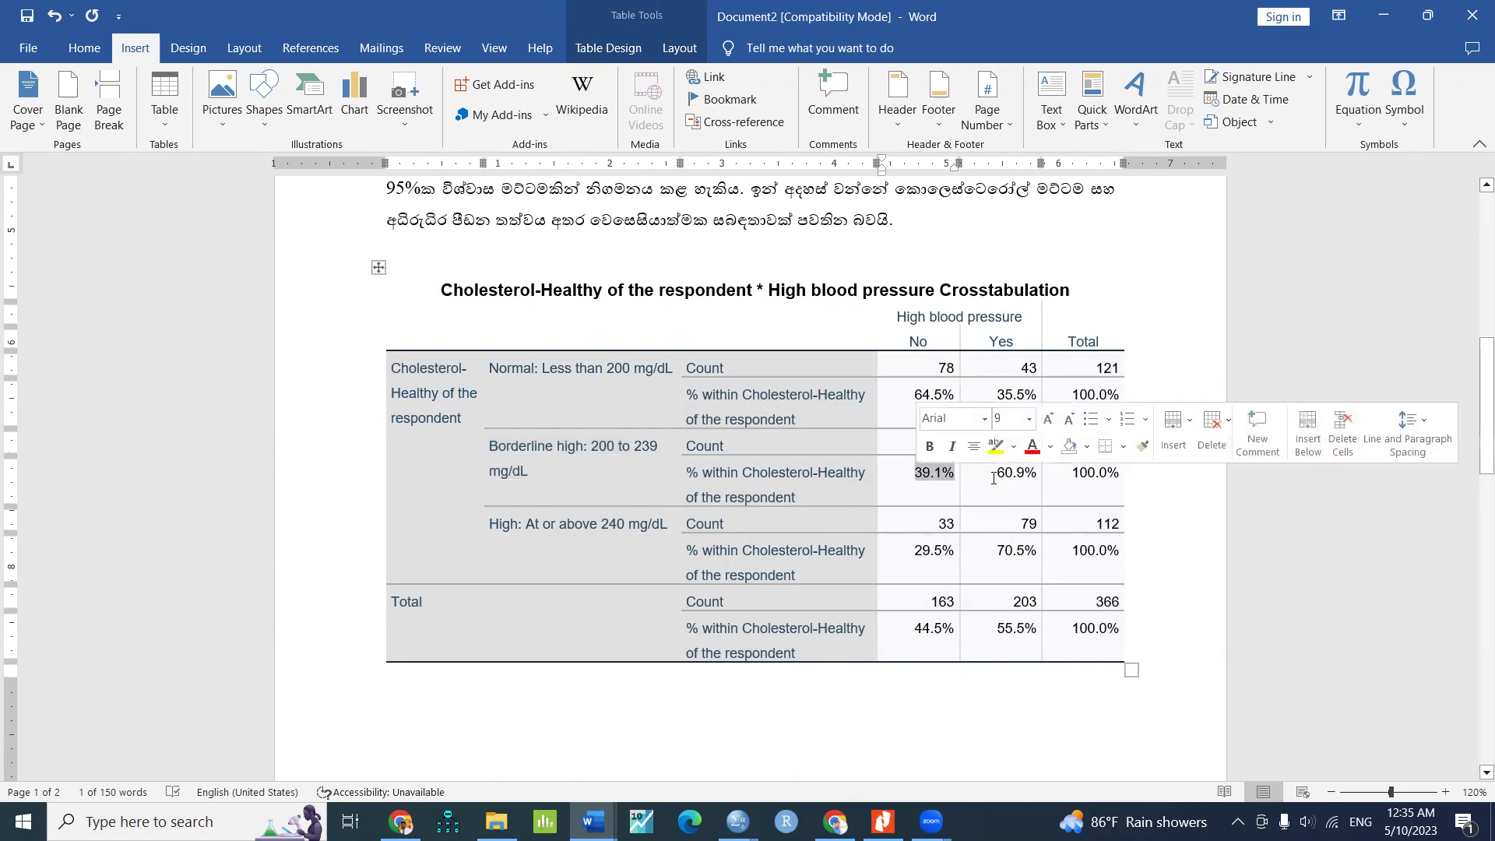
pyautogui.moveTo(997, 478); pyautogui.dragTo(1030, 478)
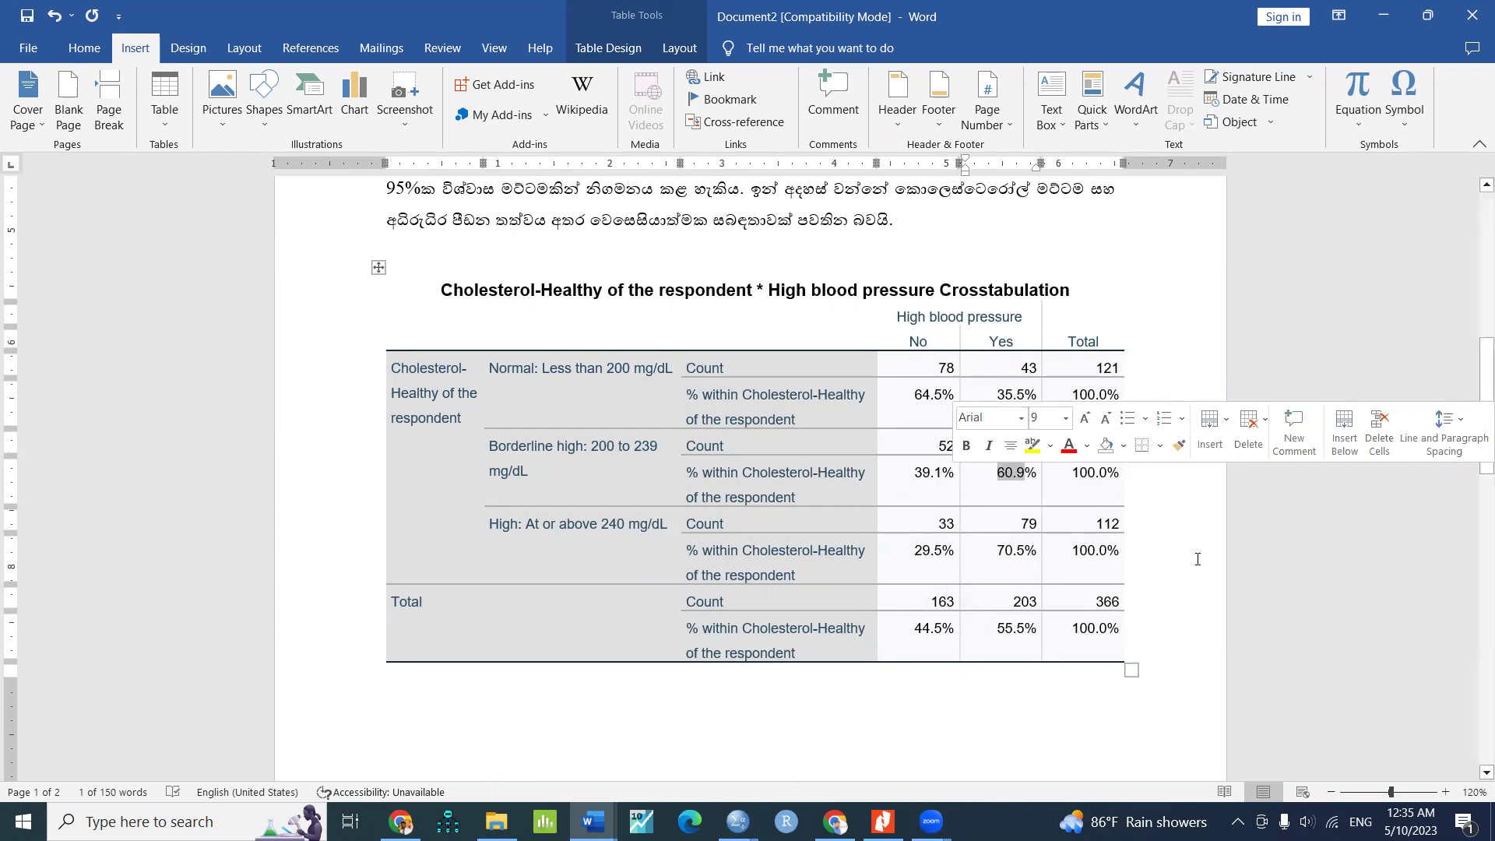
pyautogui.click(919, 397)
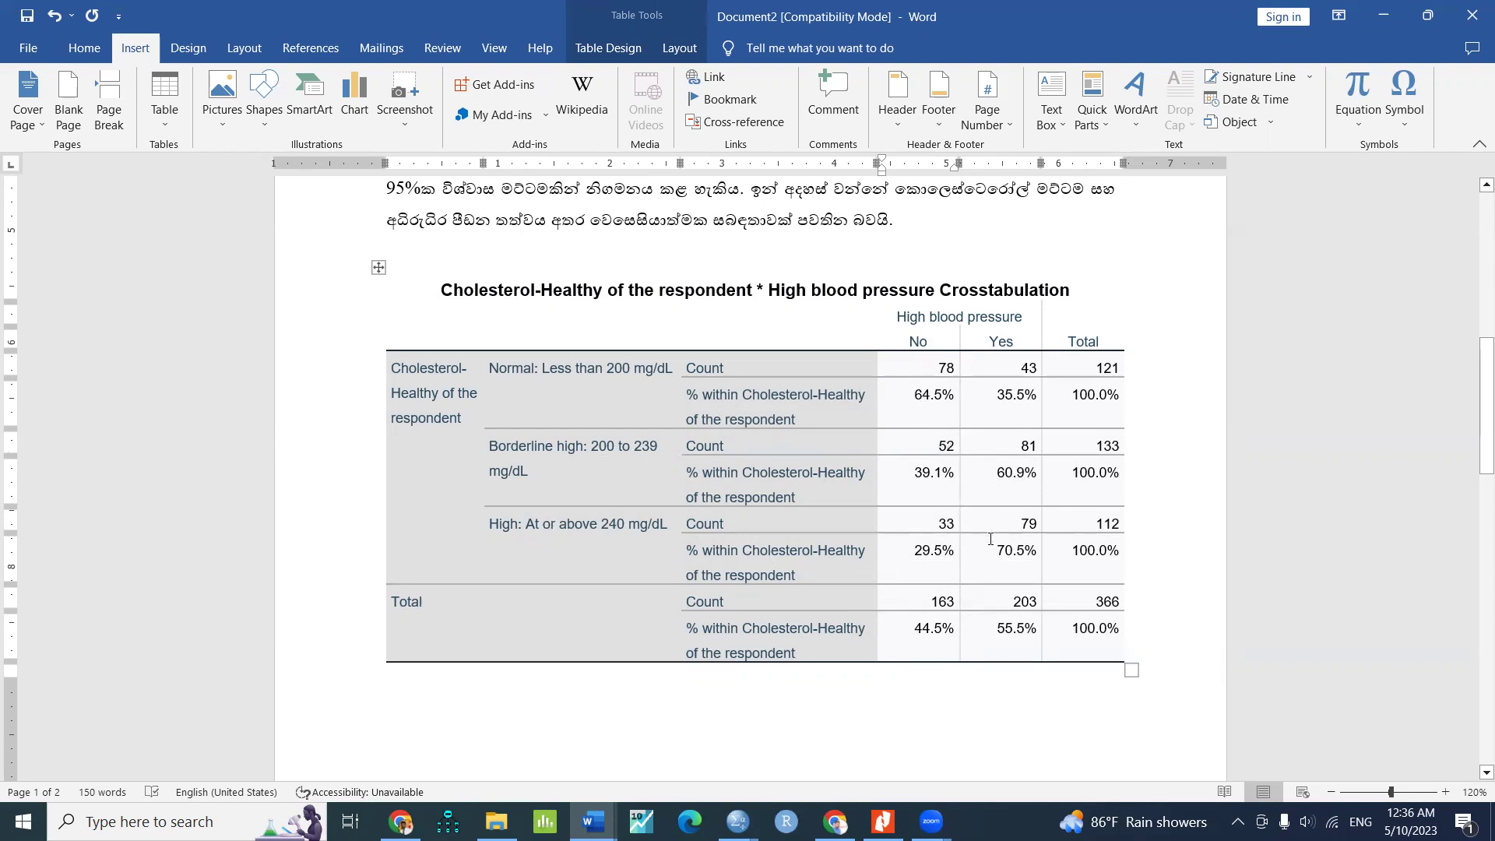
pyautogui.moveTo(999, 552); pyautogui.dragTo(1025, 555)
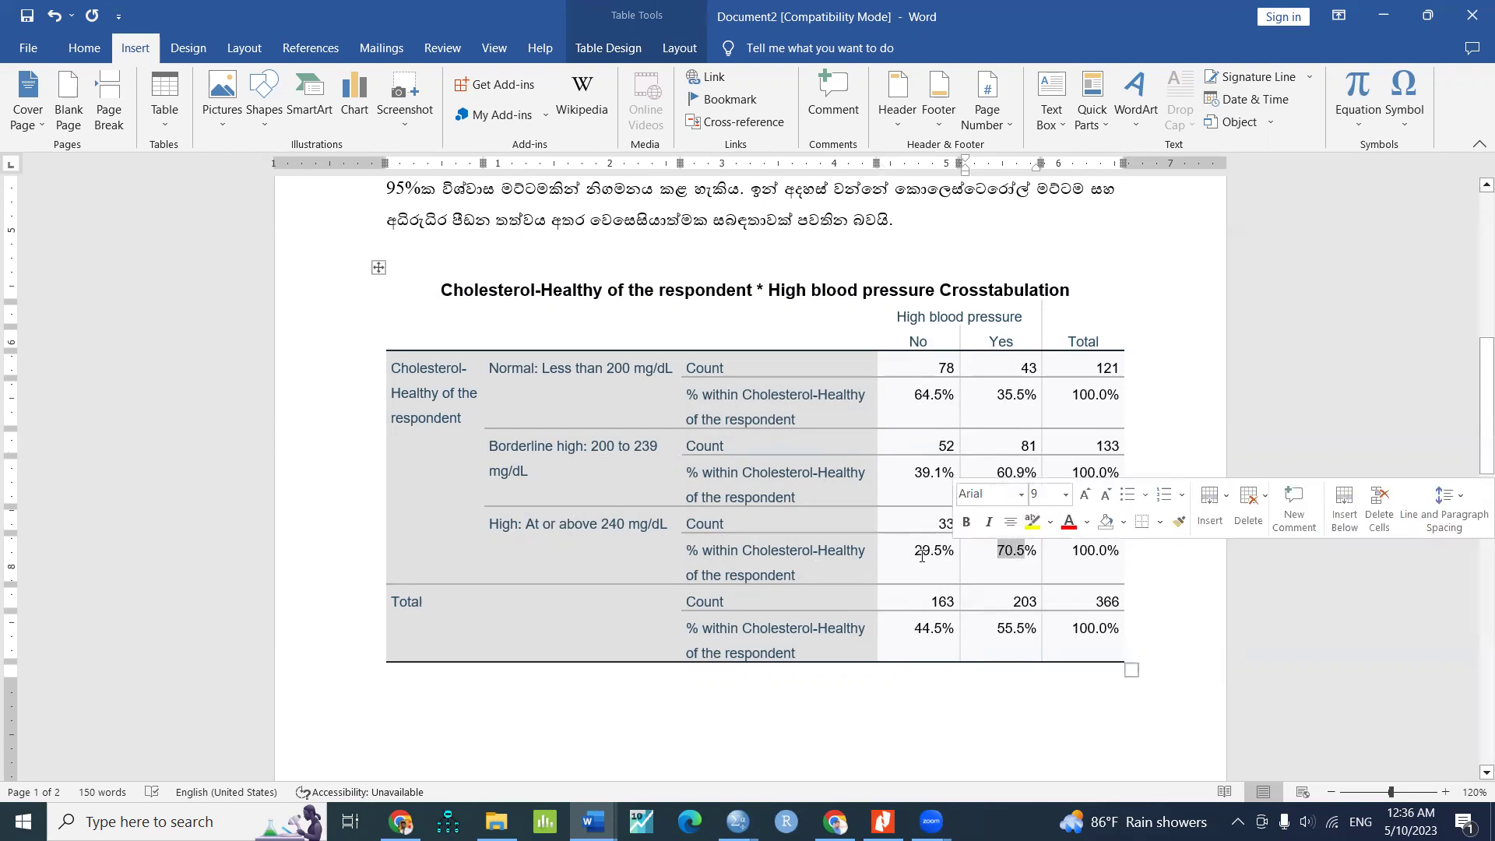
pyautogui.moveTo(916, 551); pyautogui.dragTo(947, 555)
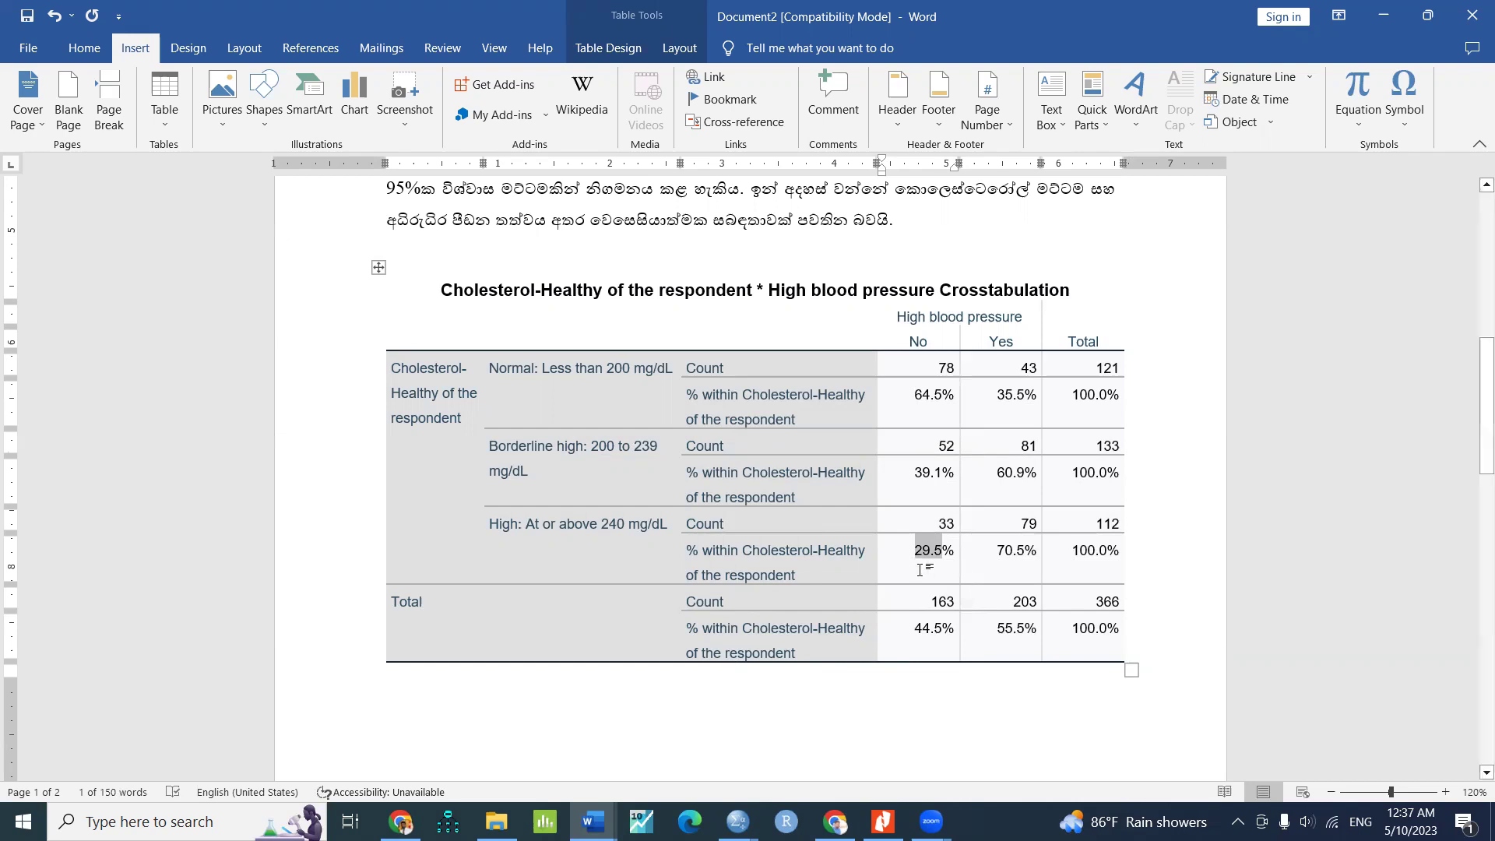
pyautogui.press('Down')
pyautogui.press('Down')
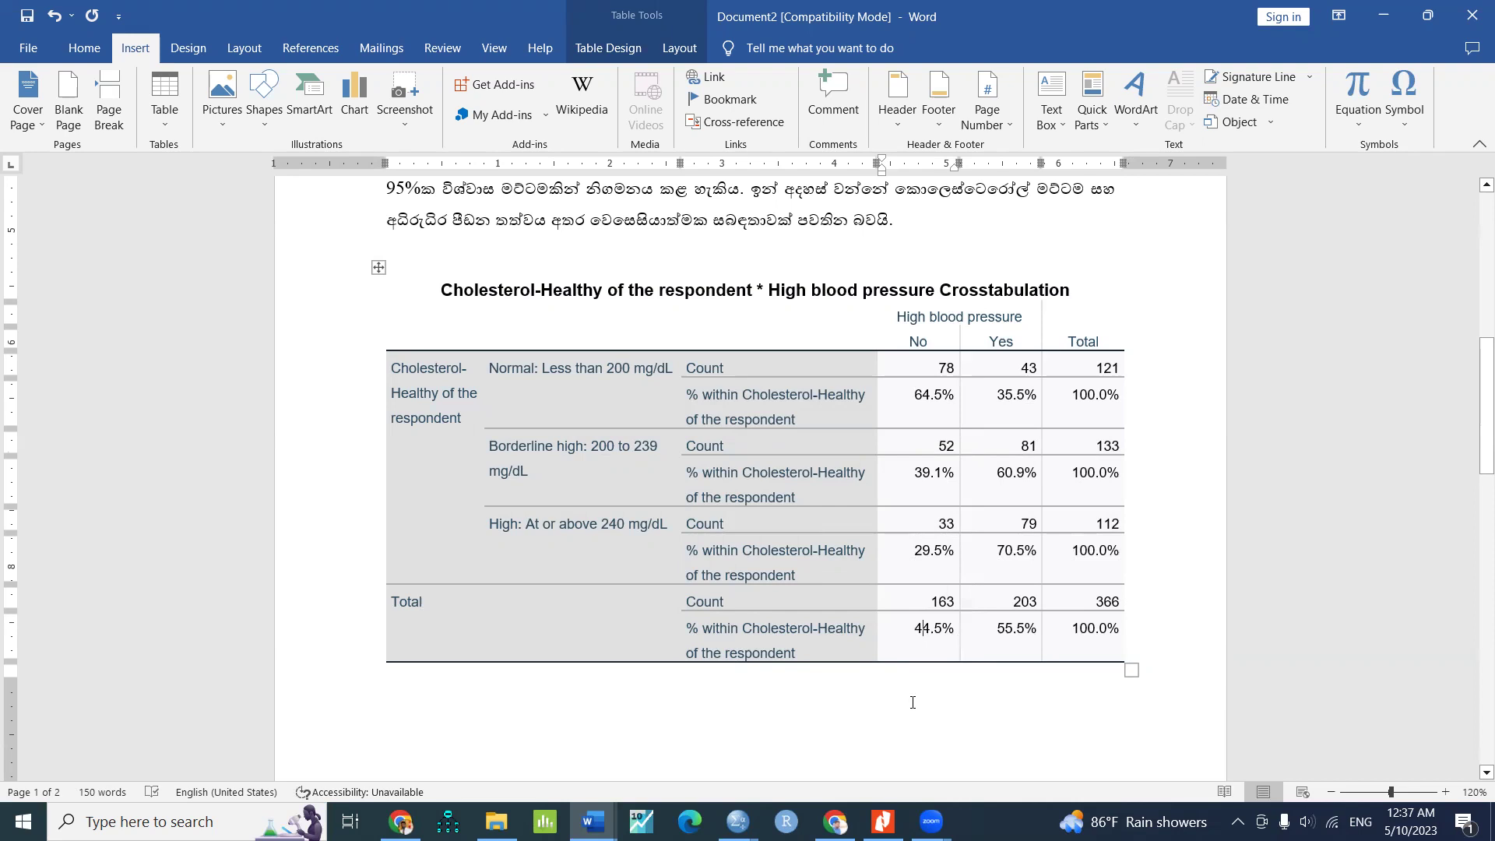
pyautogui.scroll(8, 429, 428)
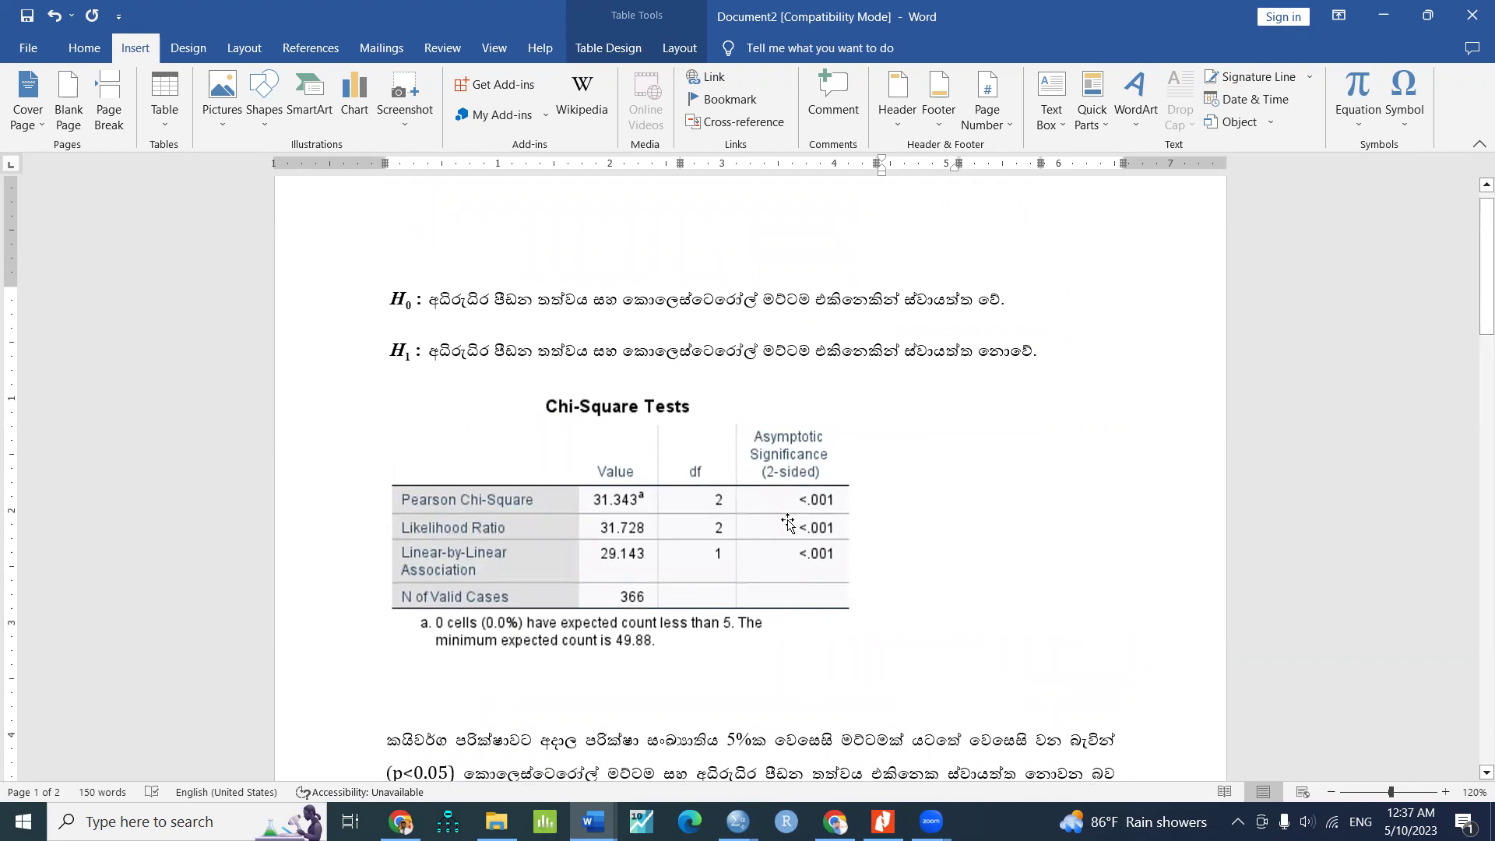
pyautogui.scroll(-3, 788, 522)
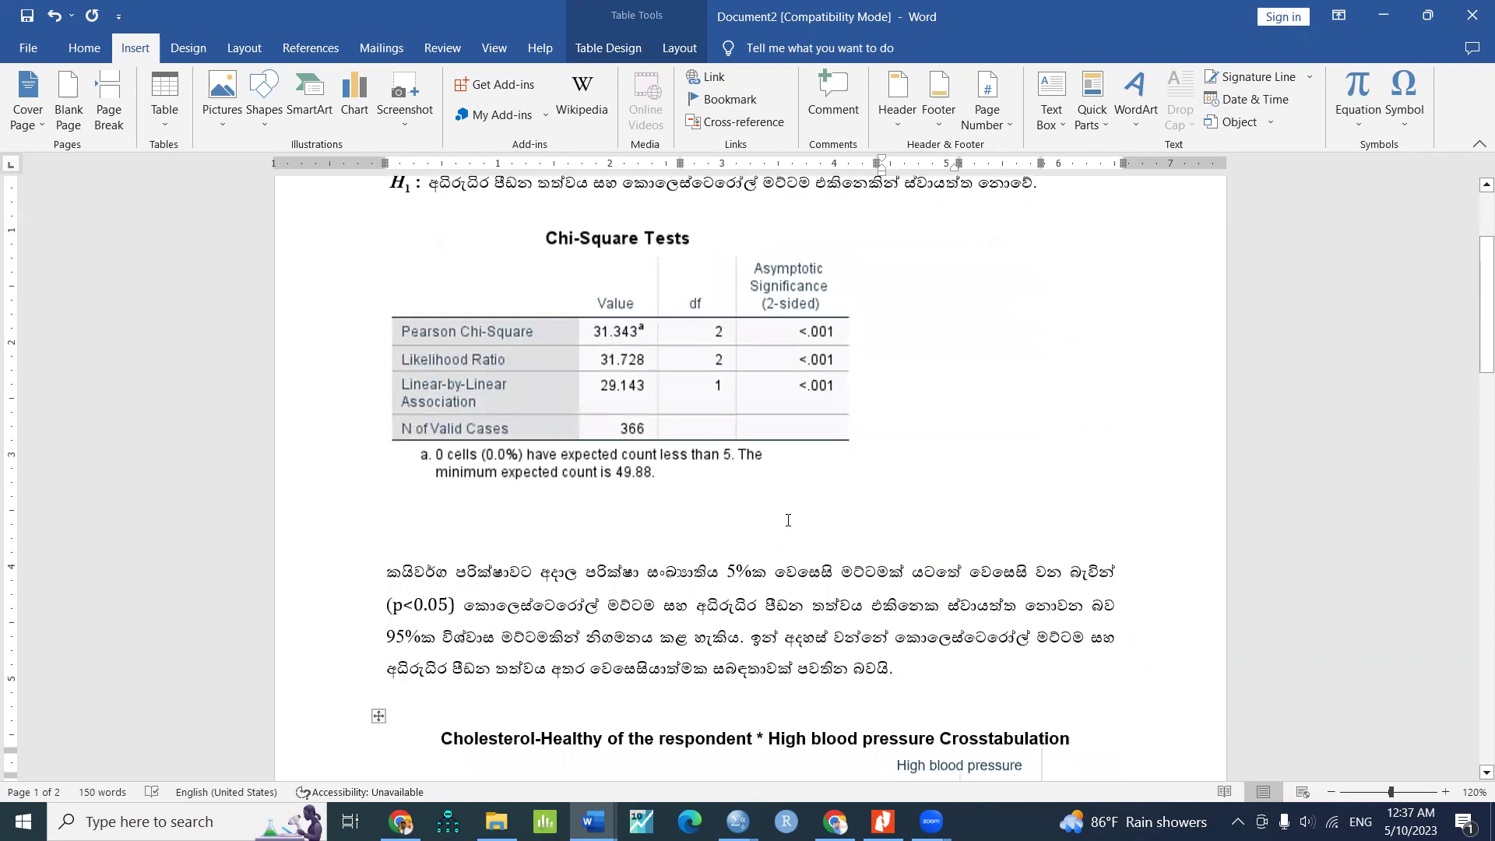
pyautogui.scroll(-7, 788, 520)
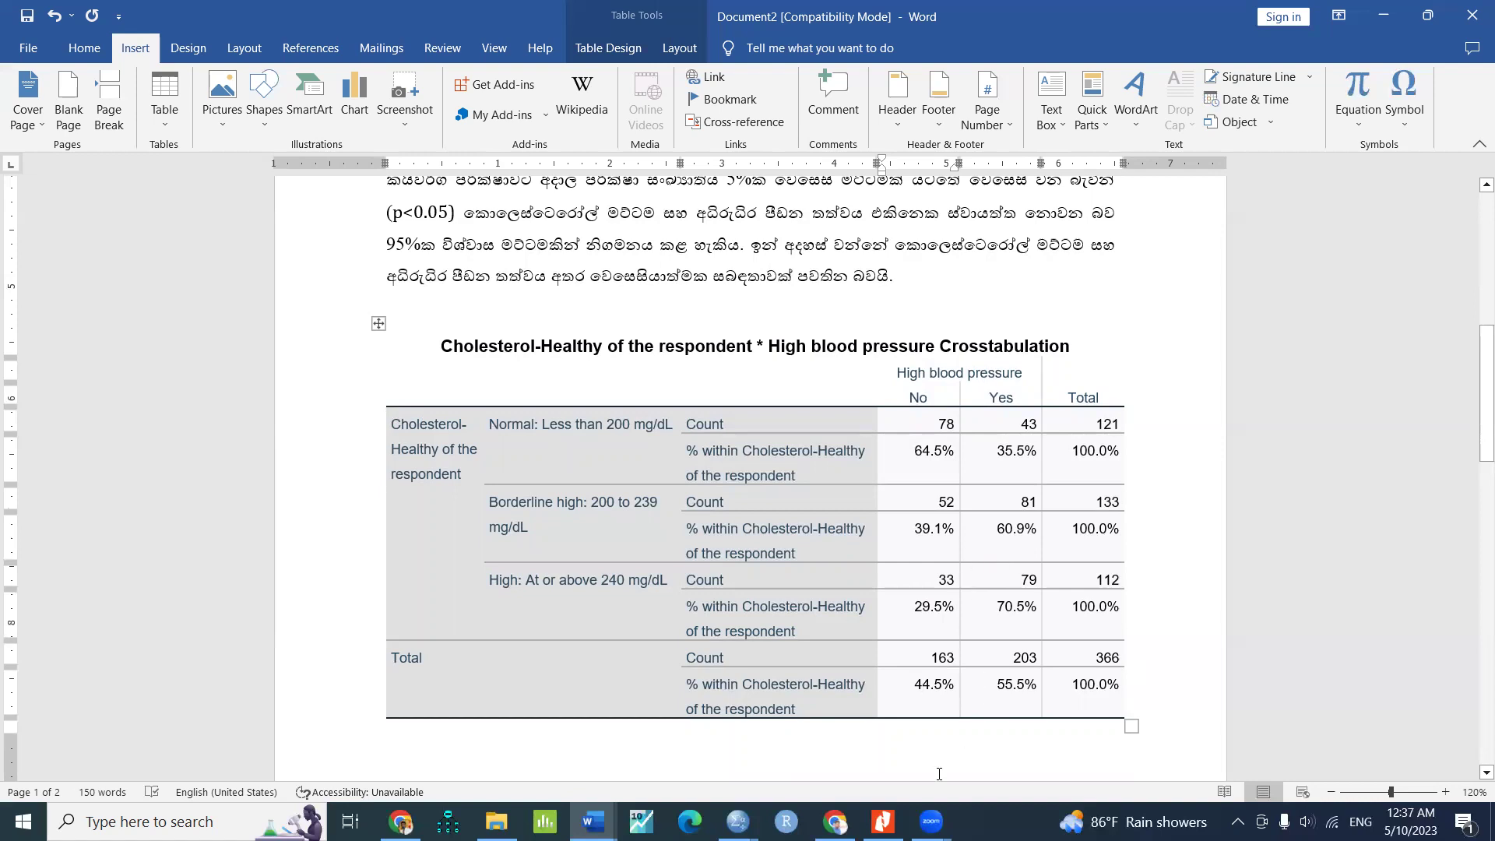
# Switch to the chi.sav data in SPSS, start a Crosstabs analysis and reset its previous settings.
pyautogui.click(735, 814)
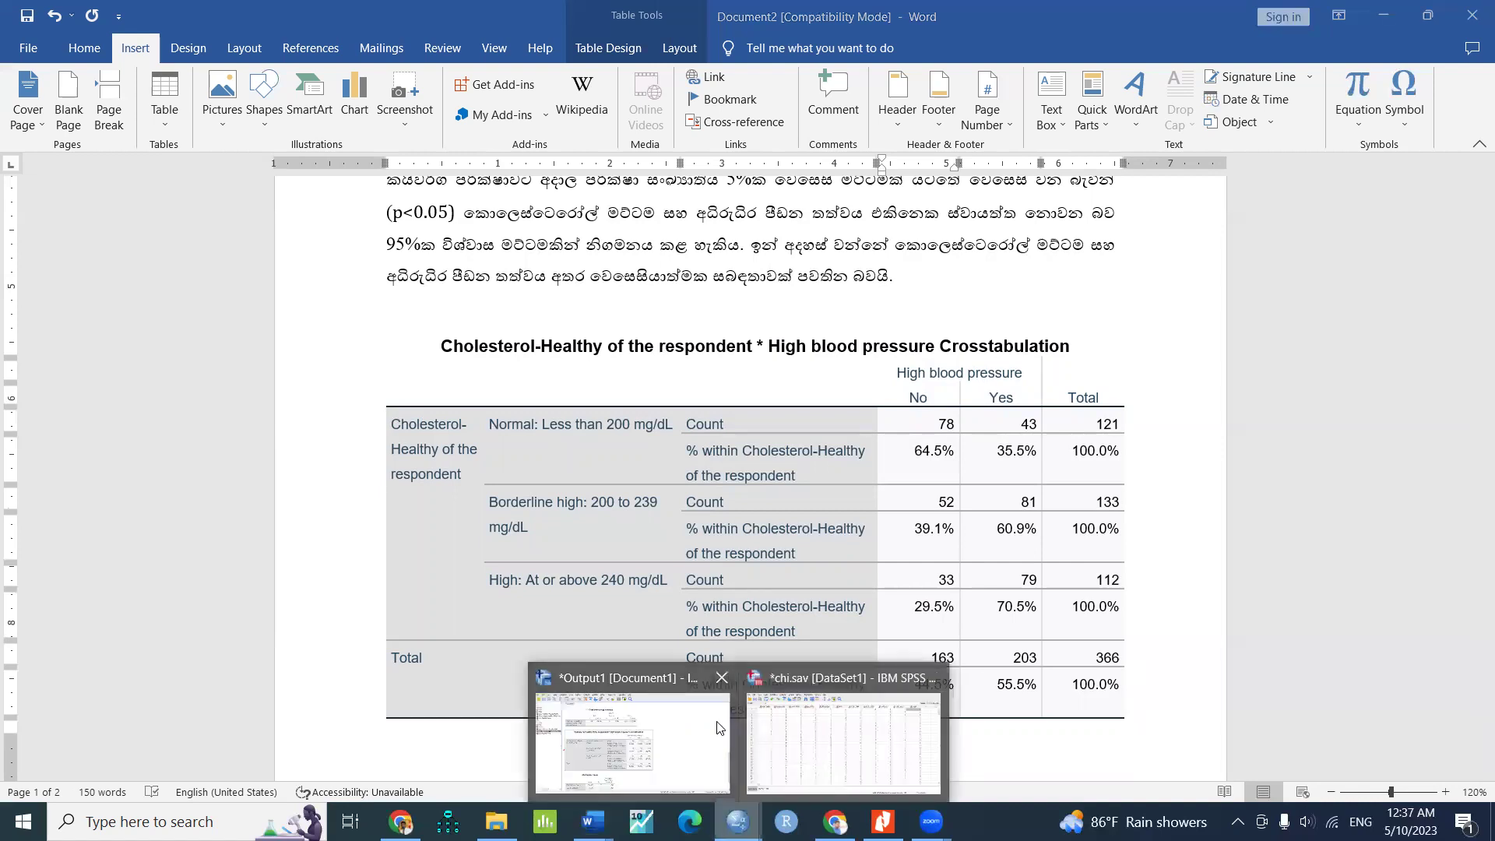
pyautogui.click(796, 758)
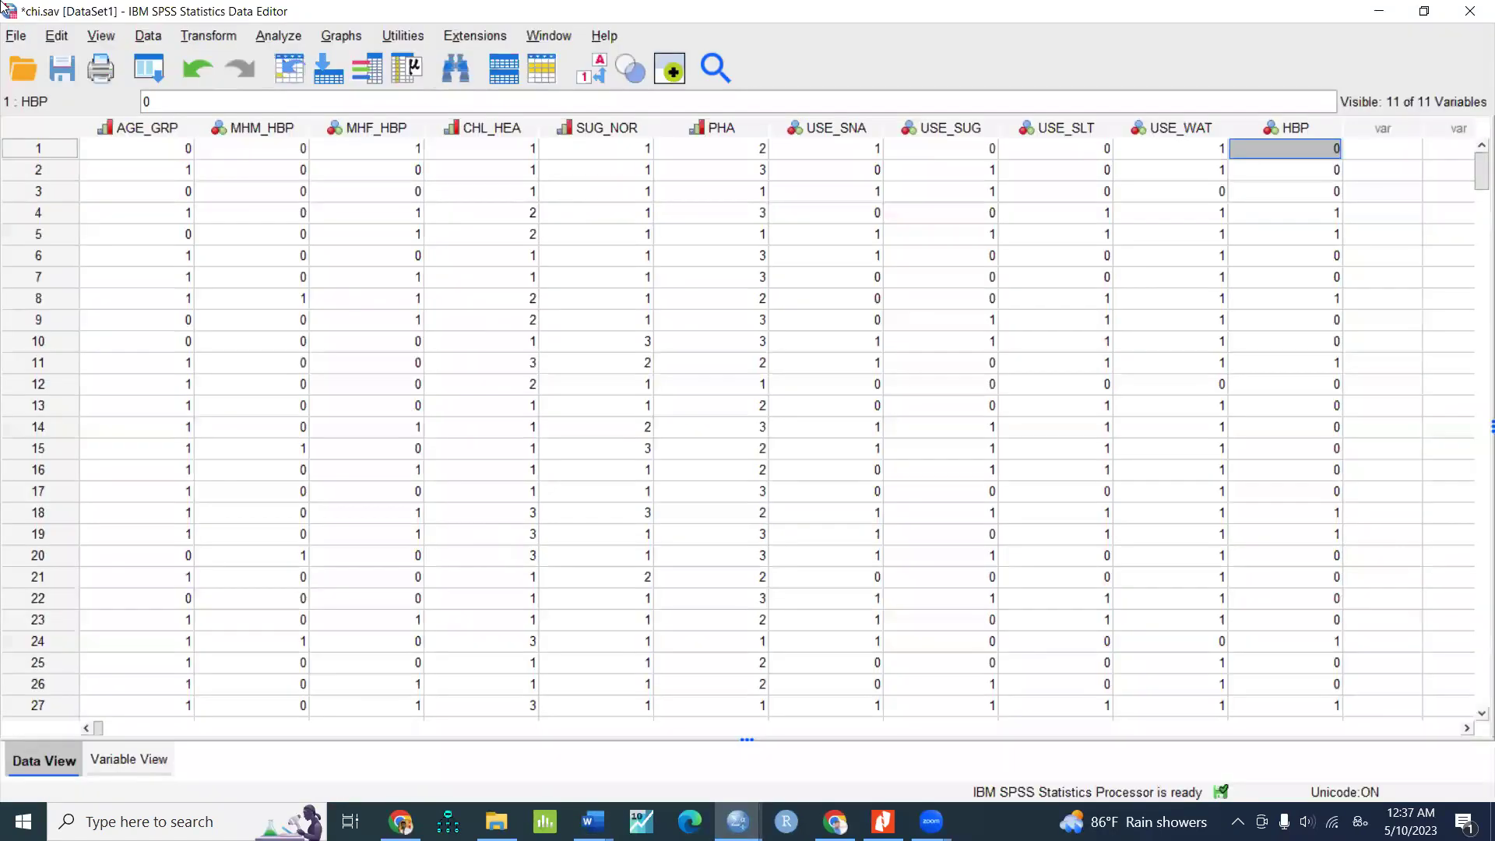
pyautogui.click(279, 36)
pyautogui.moveTo(321, 121)
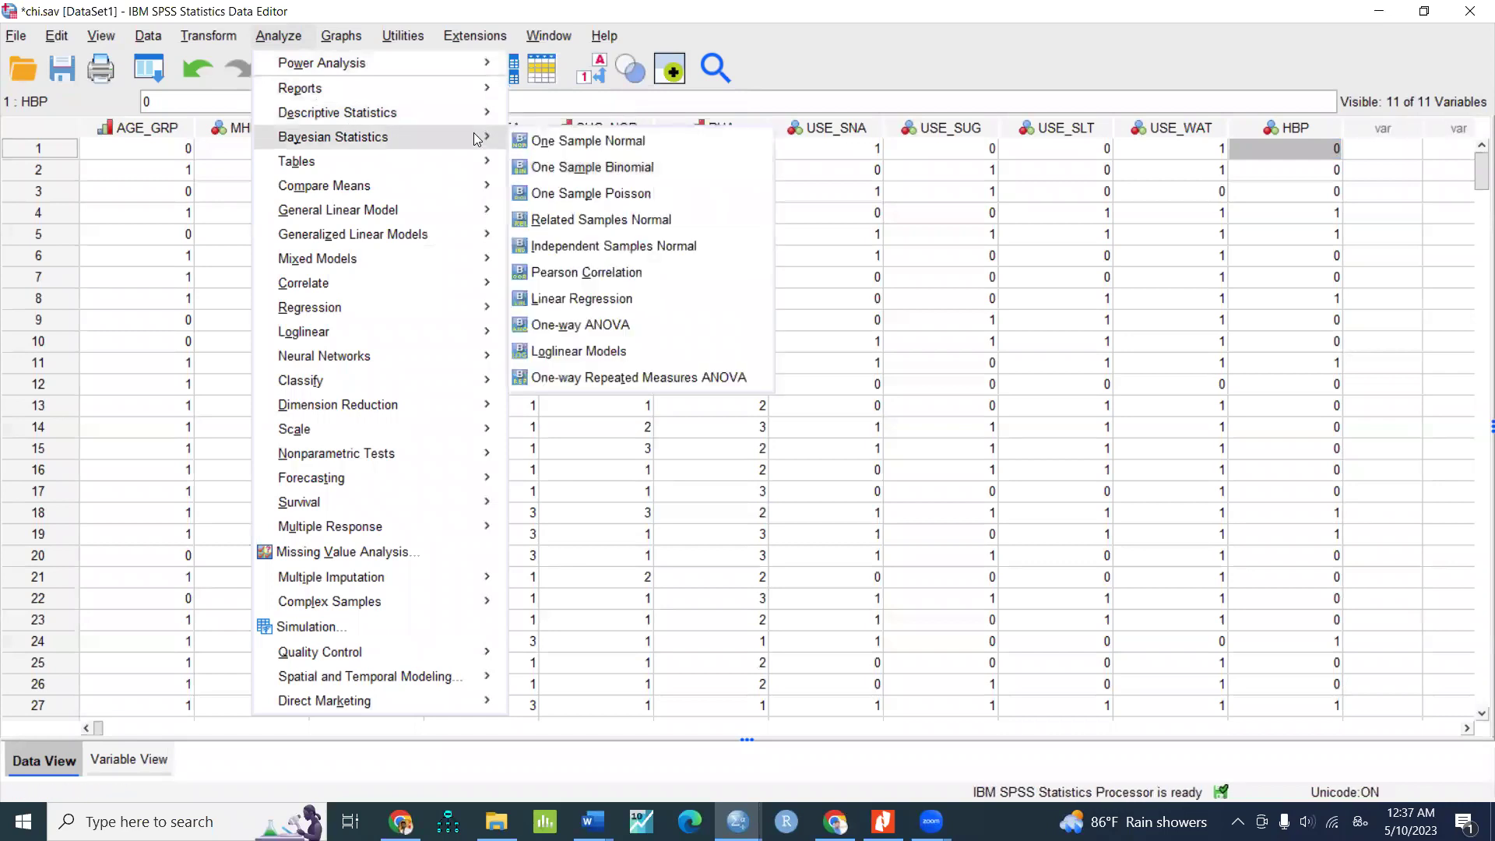
pyautogui.moveTo(434, 115)
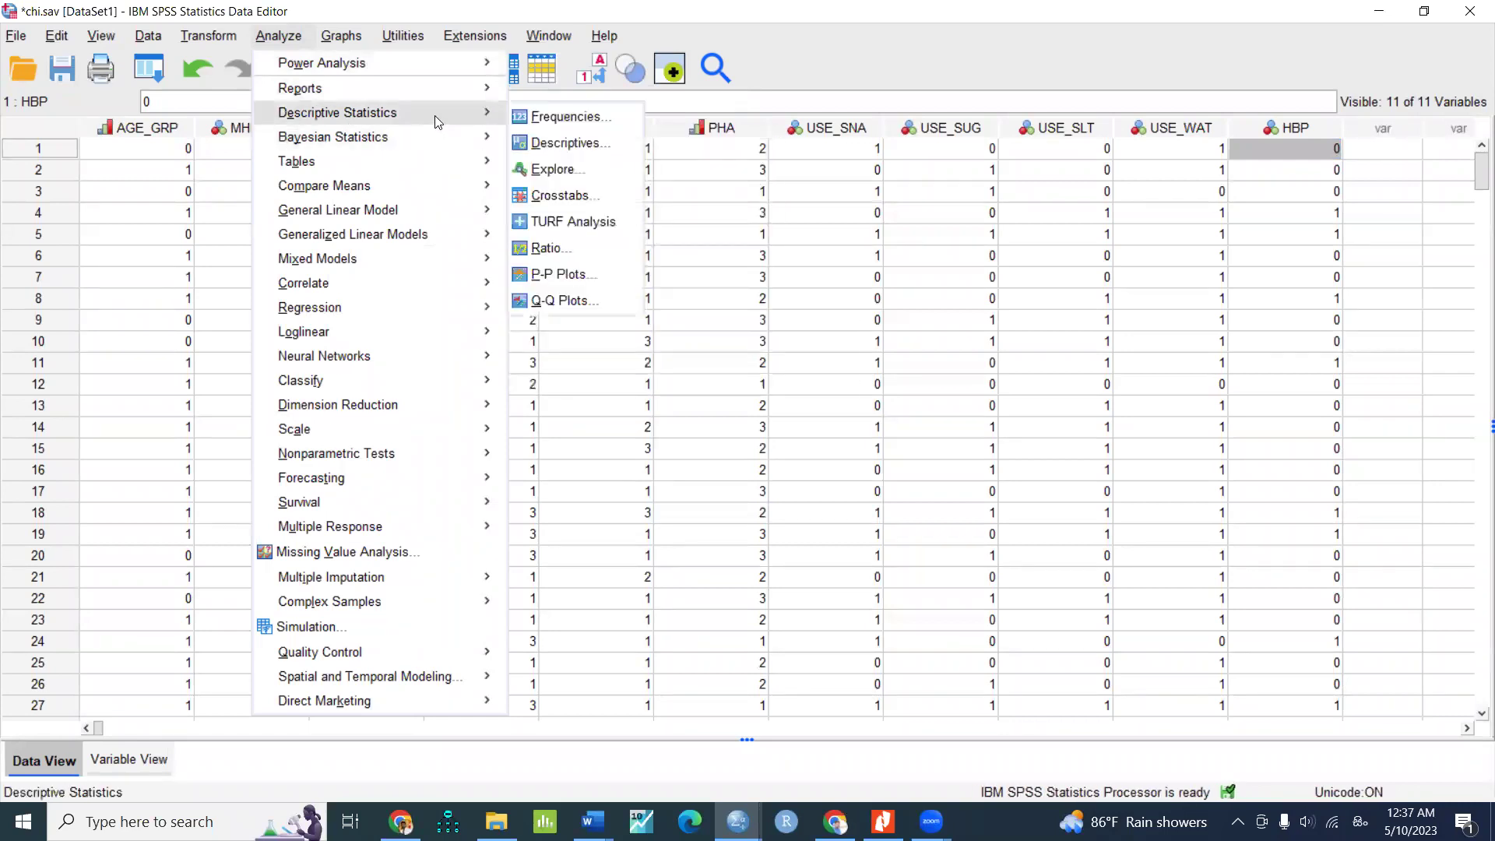
pyautogui.click(582, 201)
pyautogui.click(754, 511)
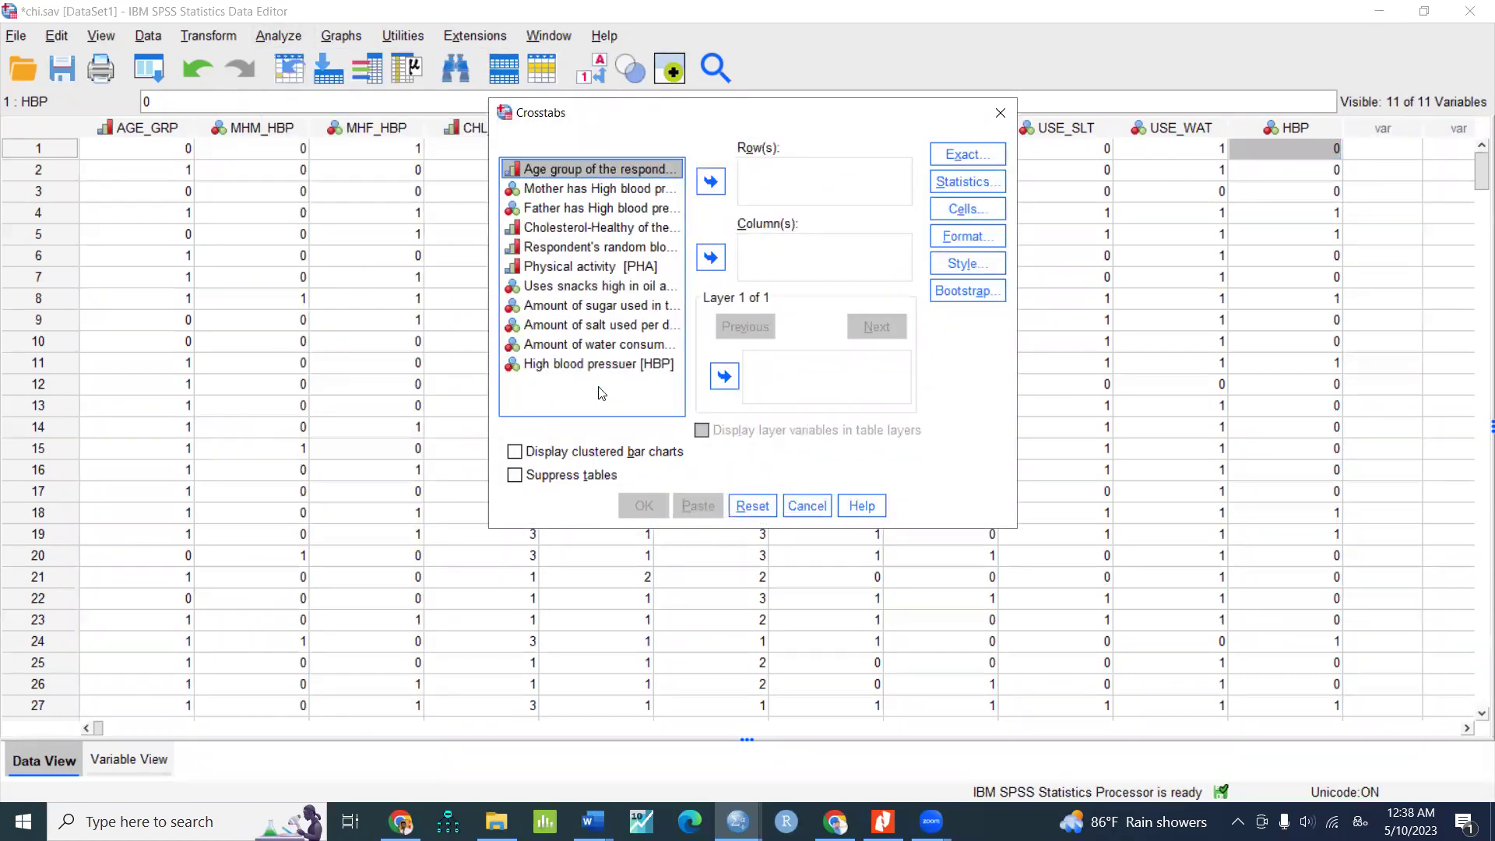
# Assign High blood pressuer [HBP] as the column variable and the amount of water consumed per day as the row variable.
pyautogui.click(592, 365)
pyautogui.click(711, 257)
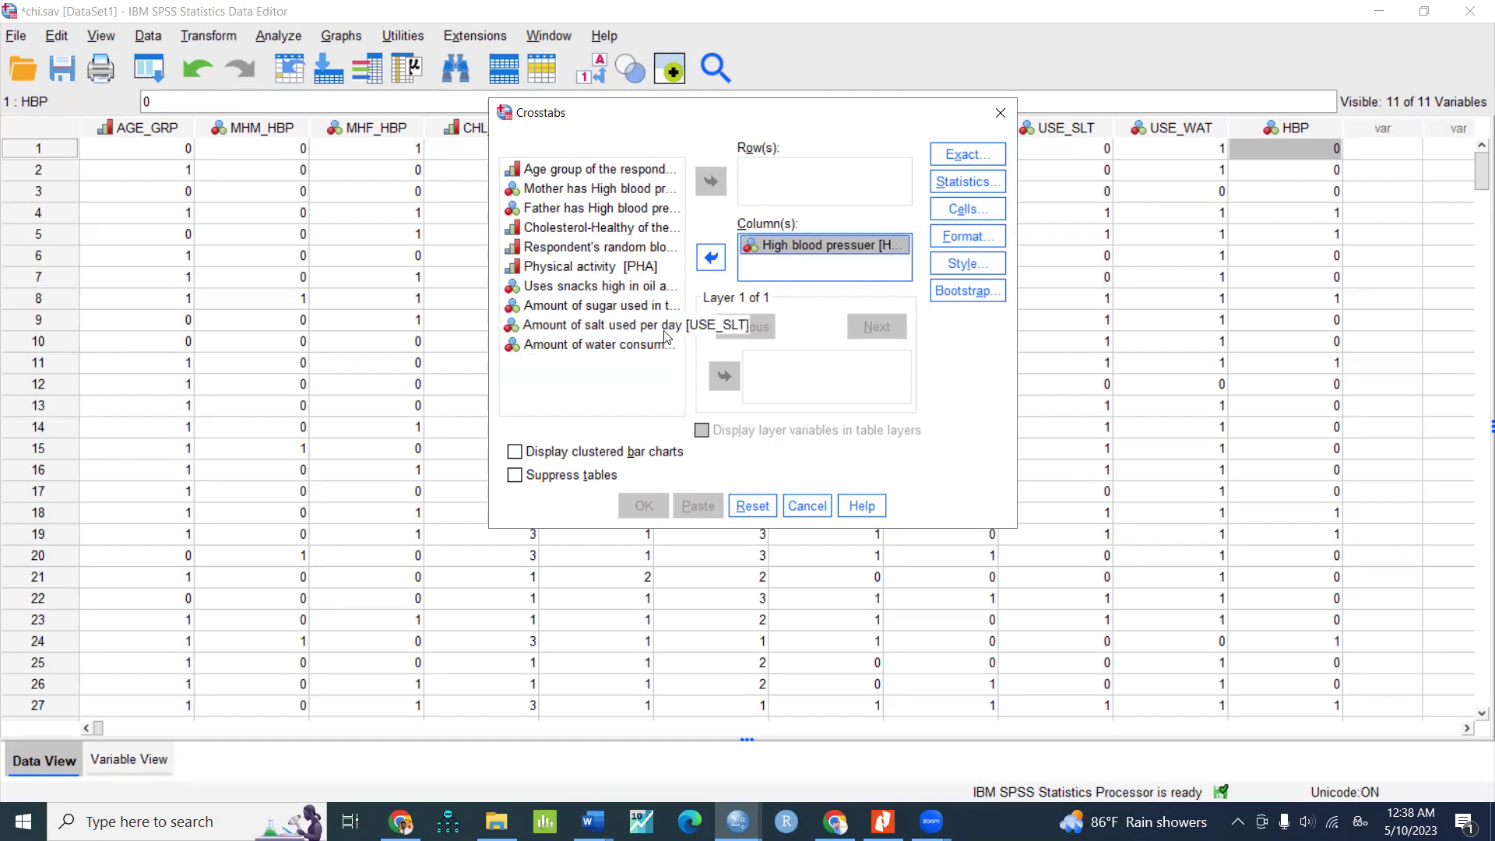
pyautogui.click(617, 345)
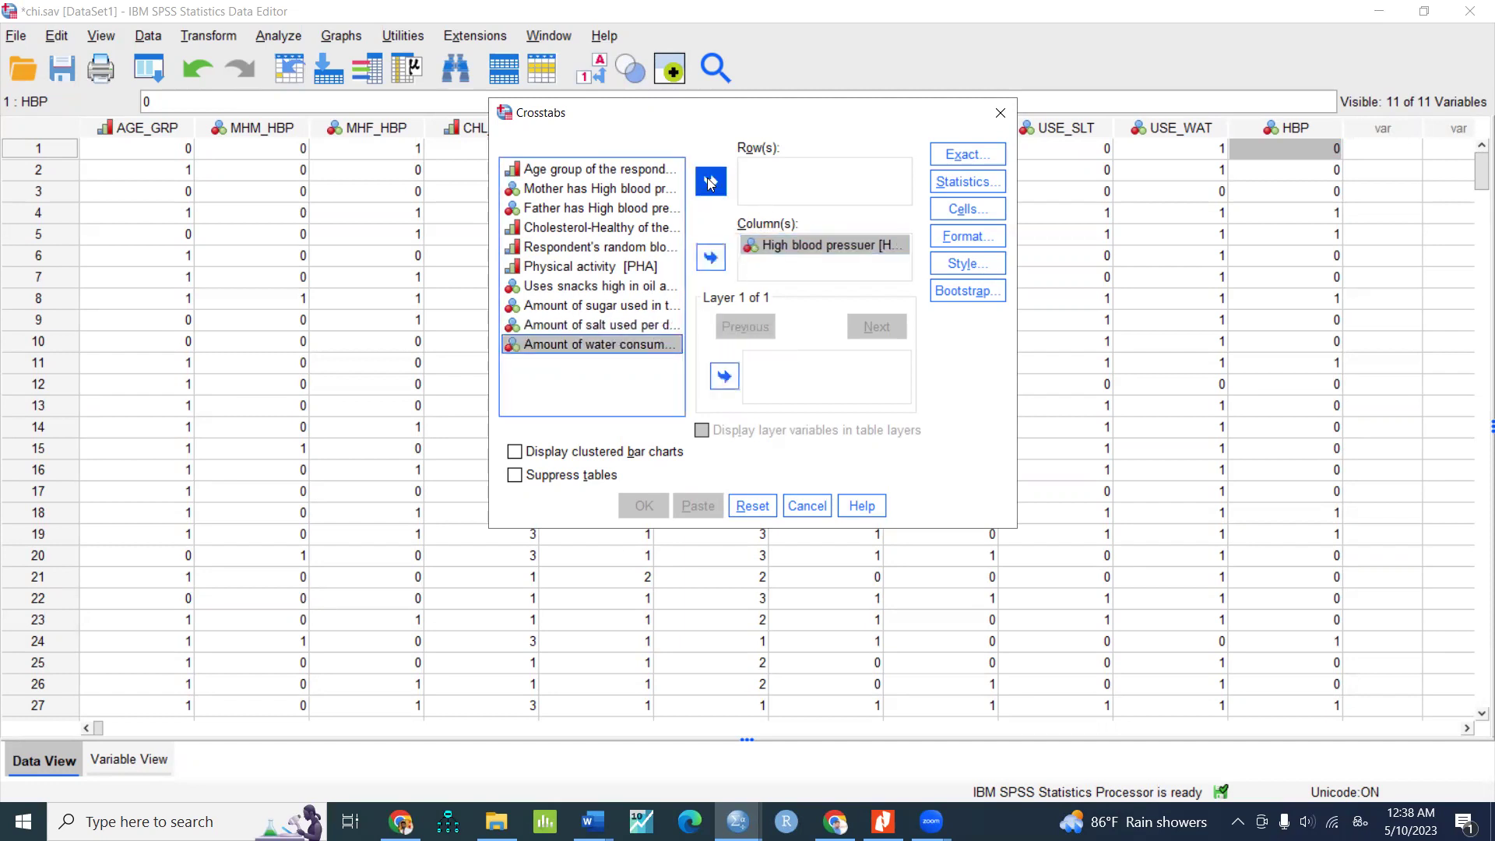
pyautogui.click(710, 183)
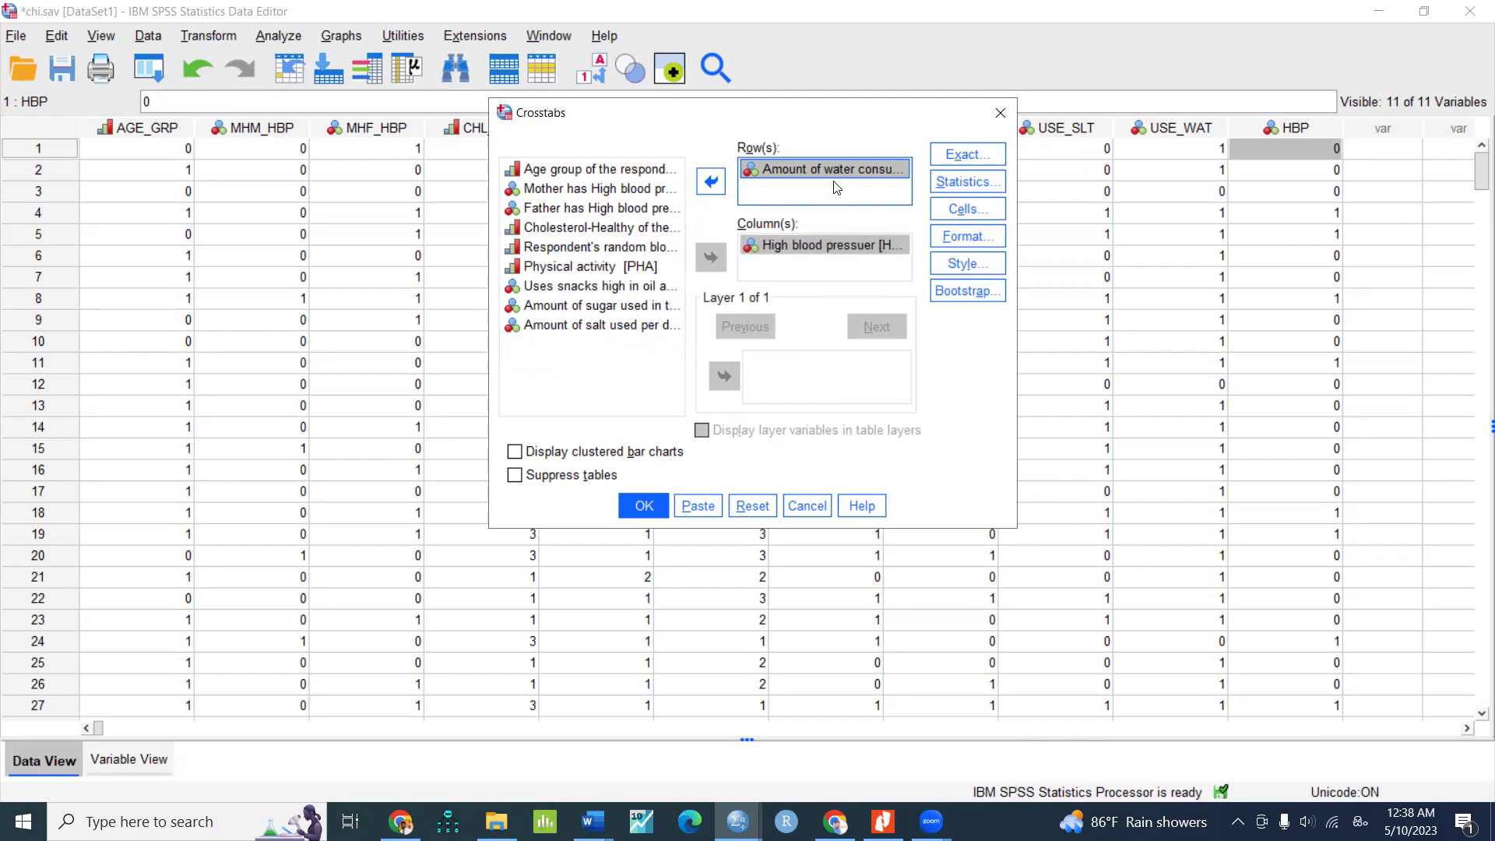
# Request the Chi-square statistic for the water consumption crosstabulation.
pyautogui.click(942, 184)
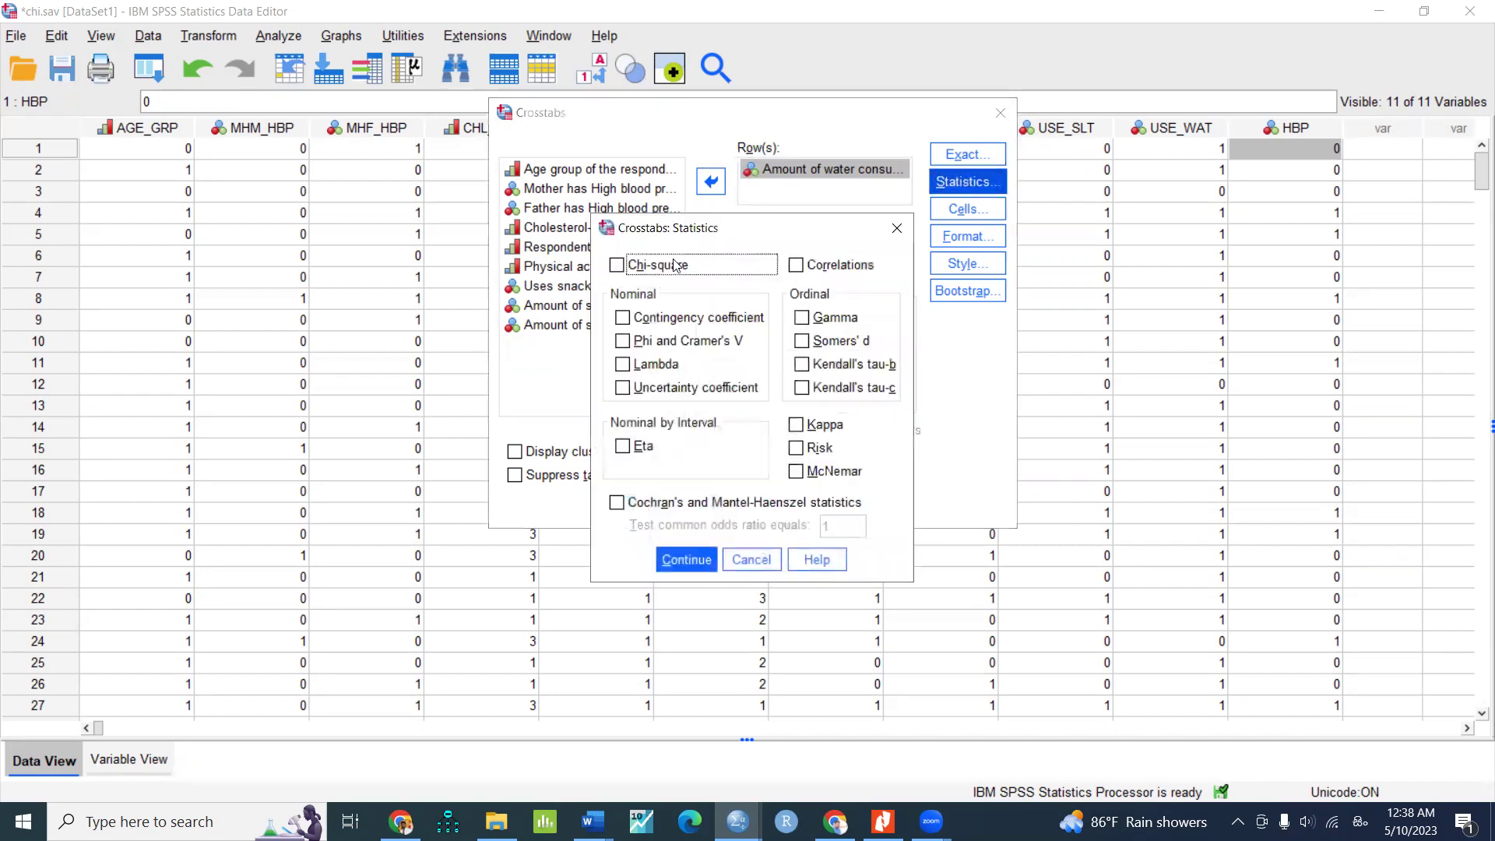
pyautogui.click(672, 265)
pyautogui.click(684, 559)
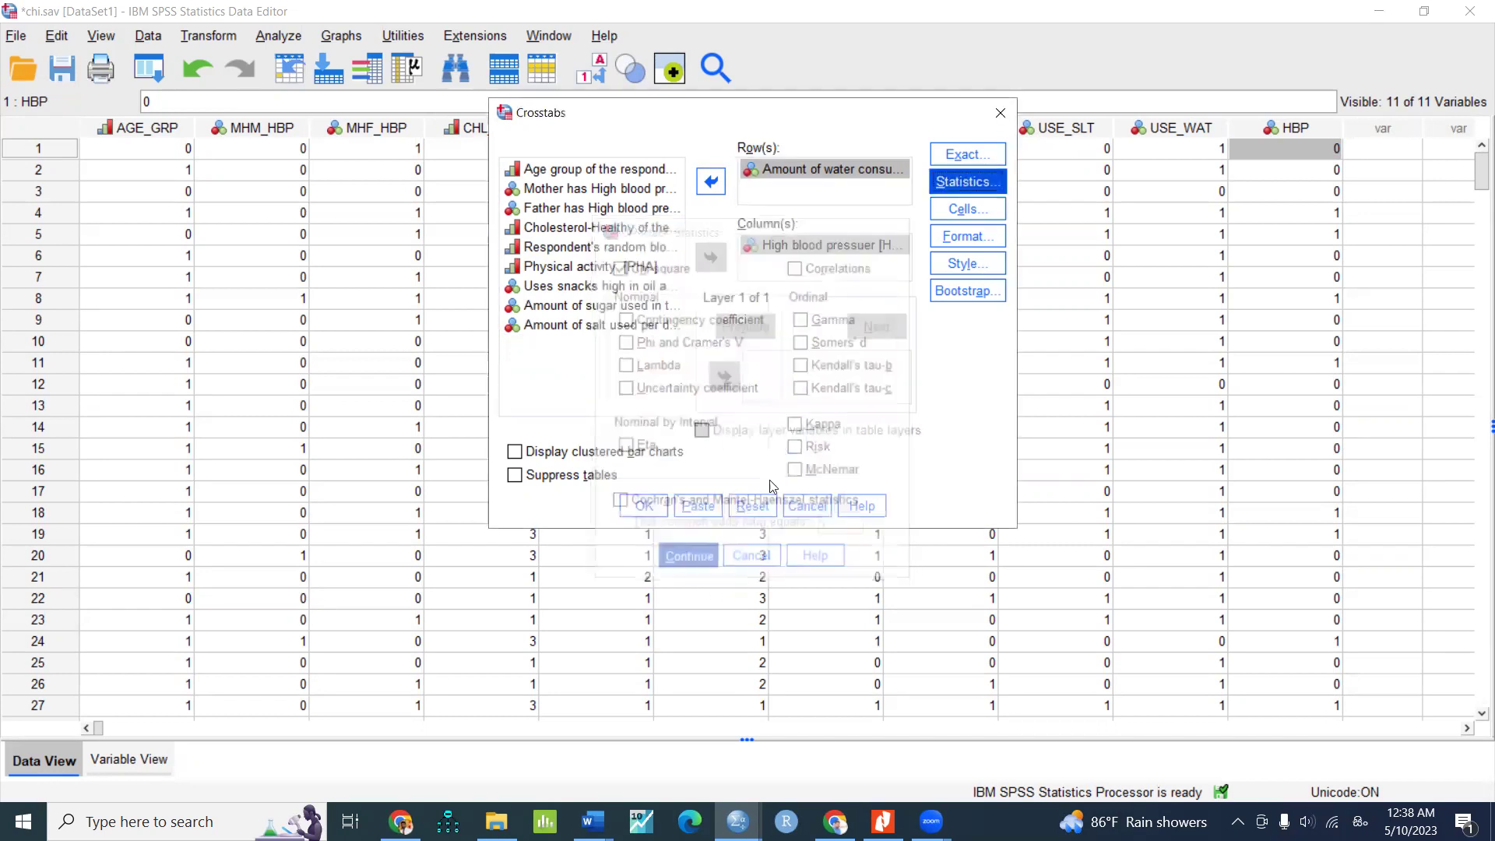
# Add row percentages to the crosstabulation cells and run the analysis.
pyautogui.click(967, 209)
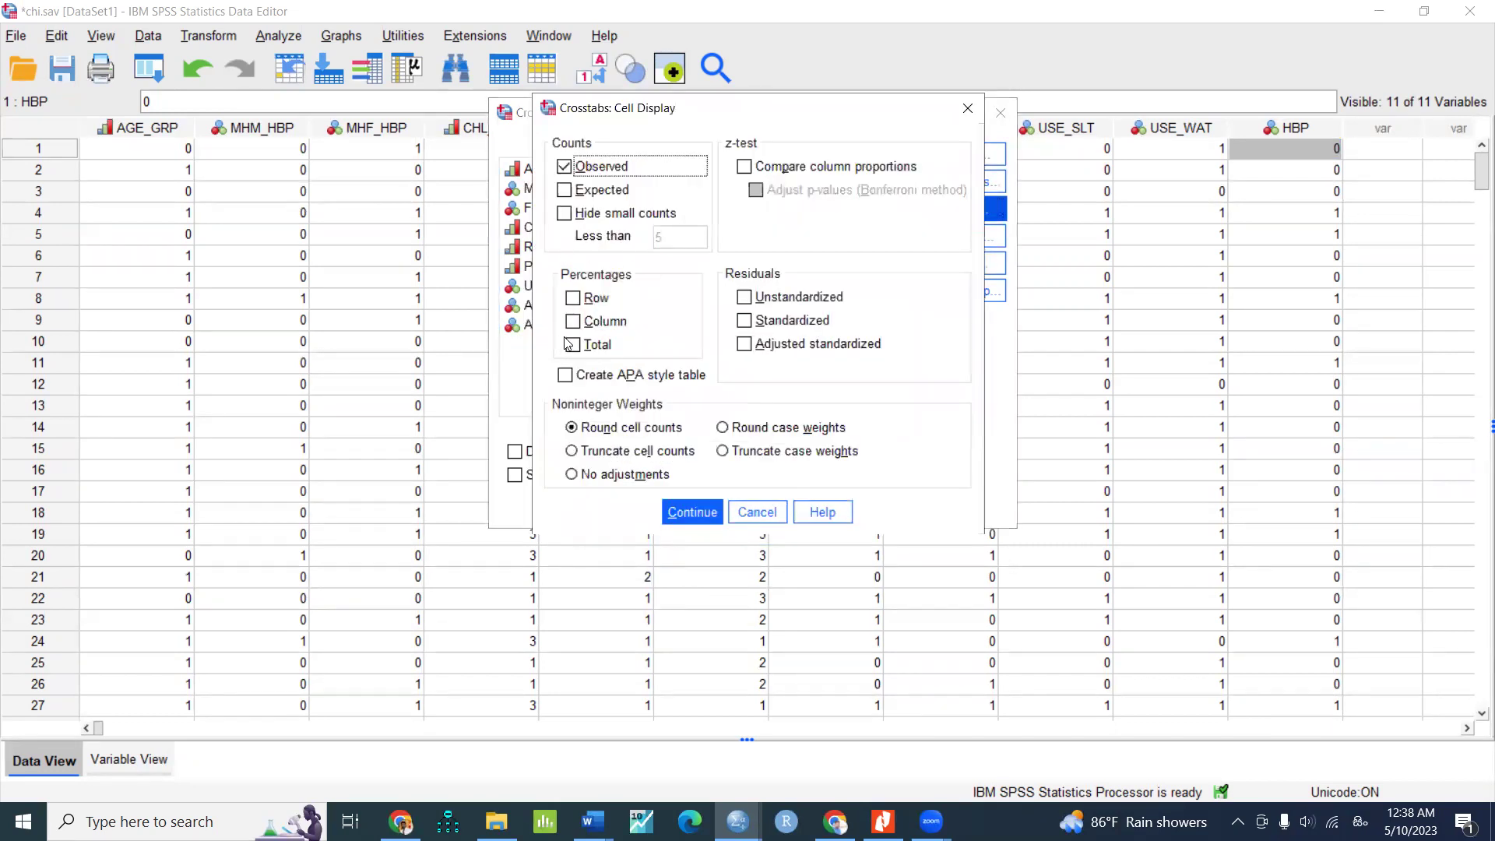
pyautogui.click(596, 302)
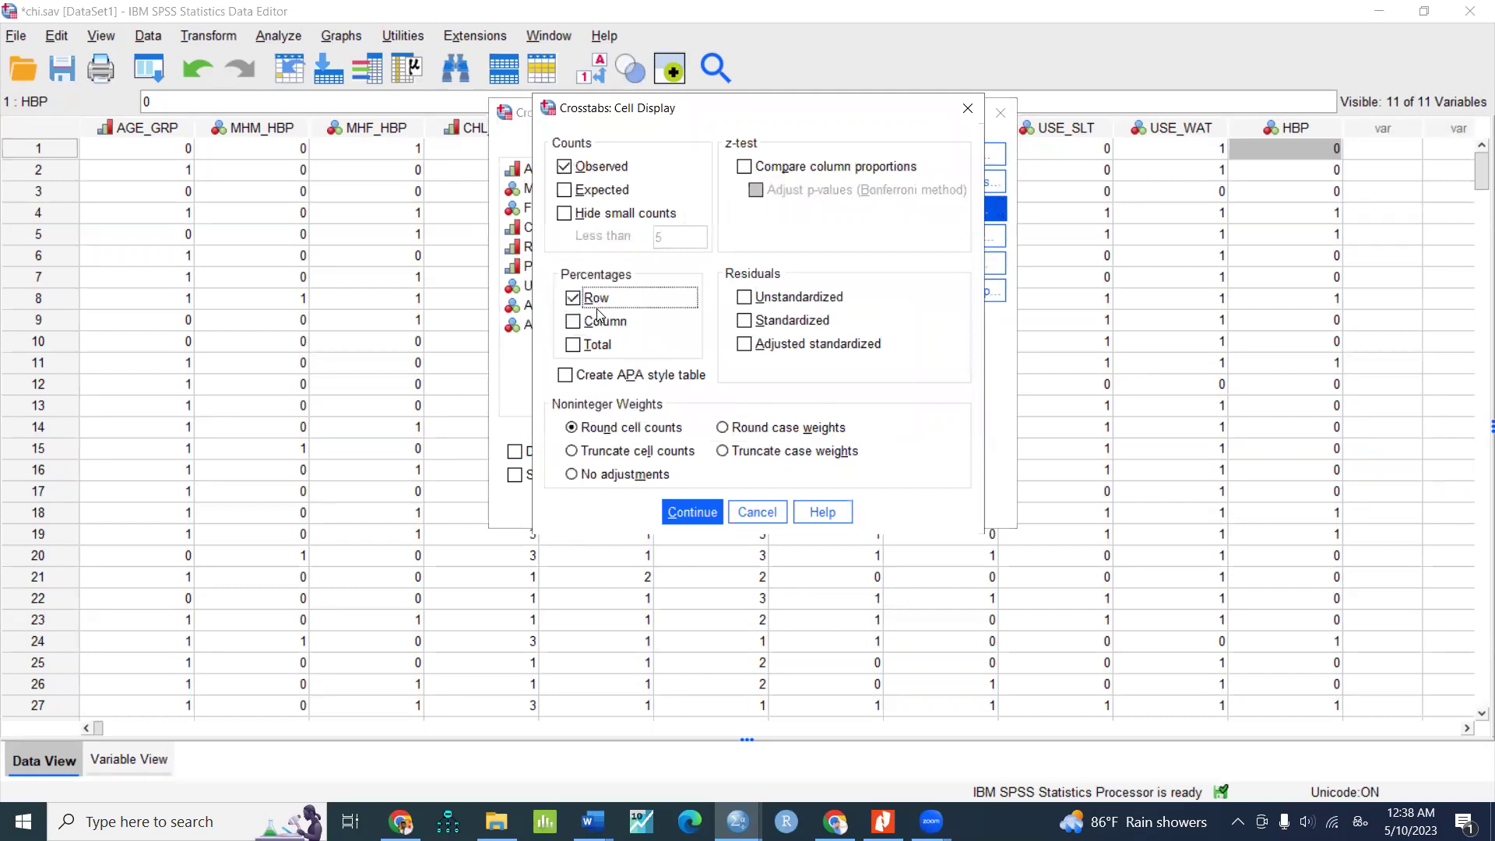
pyautogui.click(693, 512)
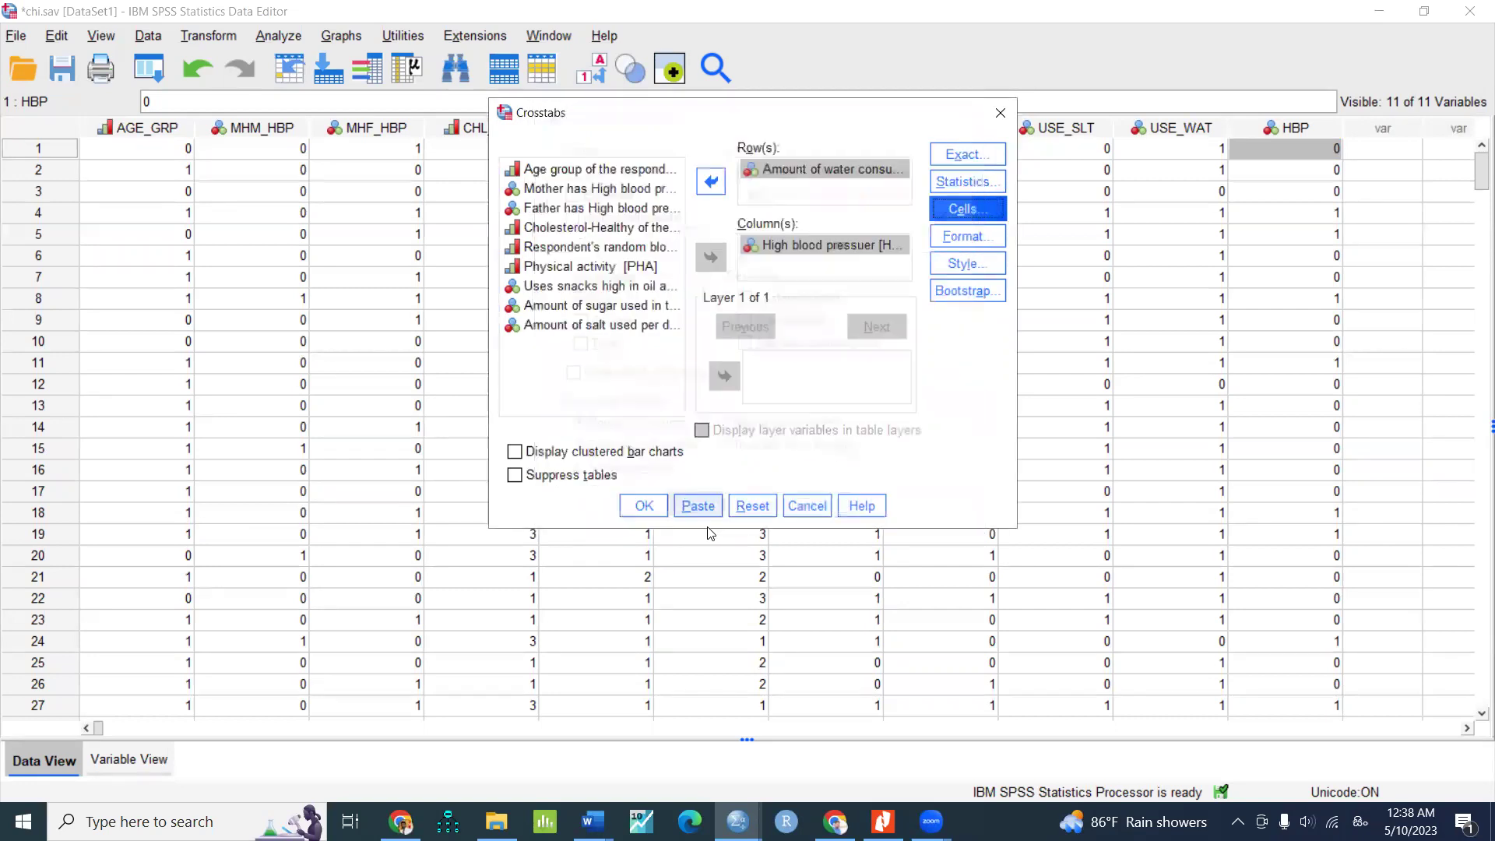
pyautogui.click(648, 508)
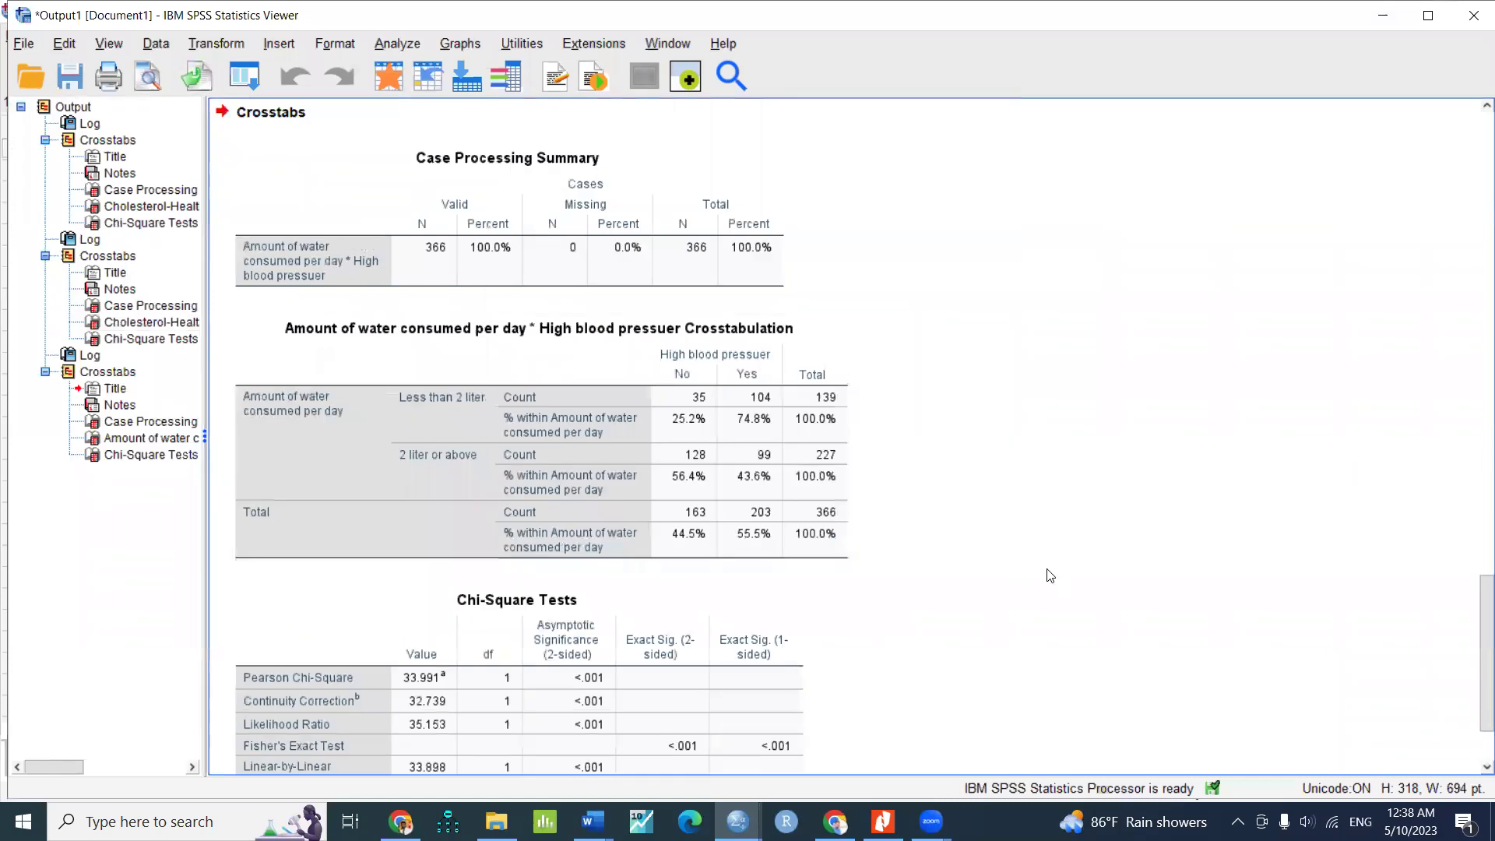
# Examine the Chi-Square Tests significance values and the row percentages in the water consumption by high blood pressure crosstabulation.
pyautogui.scroll(-3, 1051, 576)
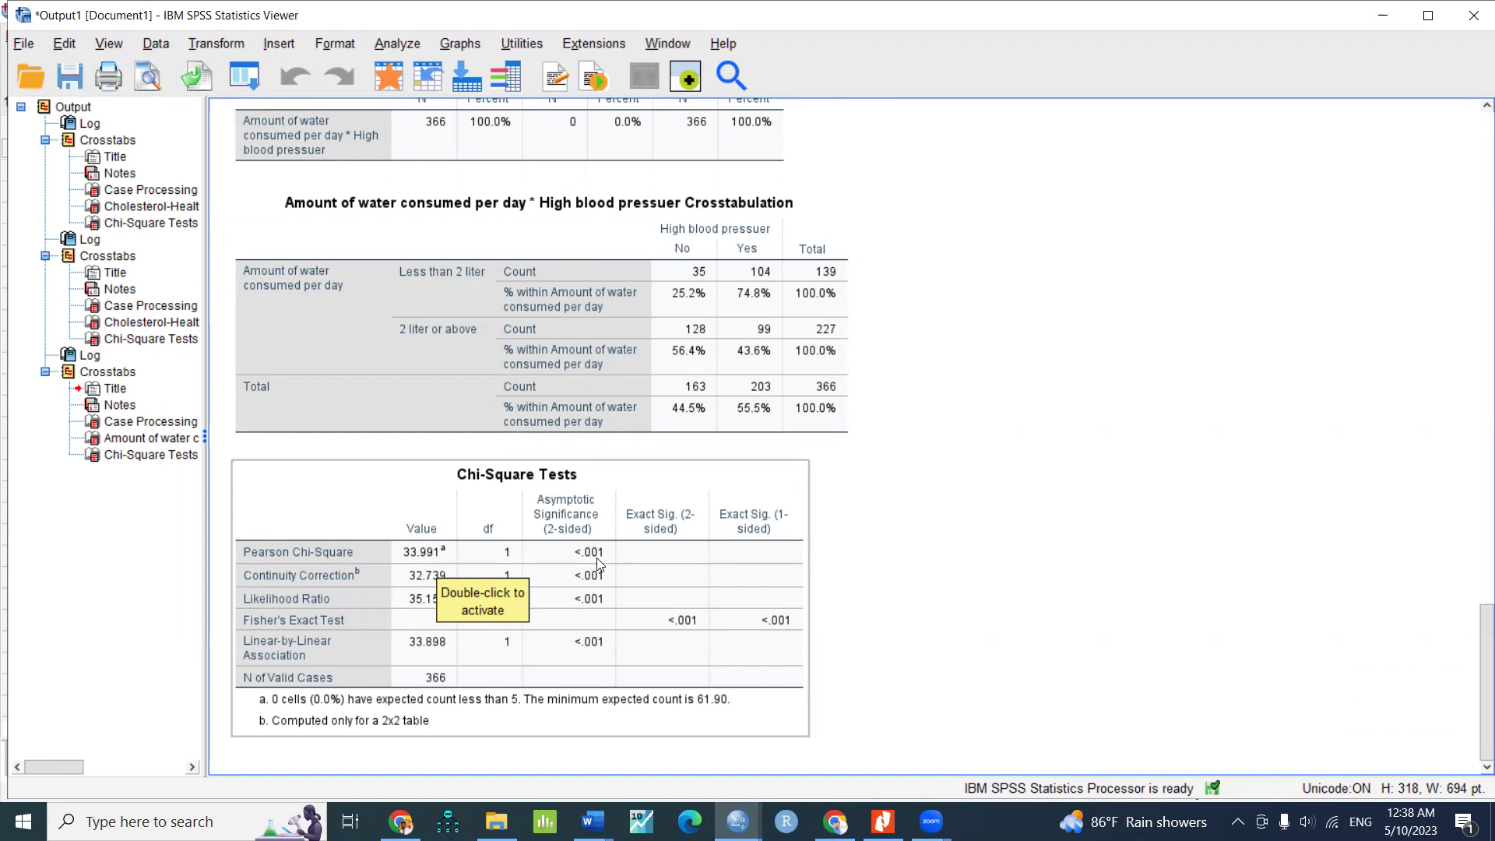
pyautogui.click(497, 332)
pyautogui.click(635, 526)
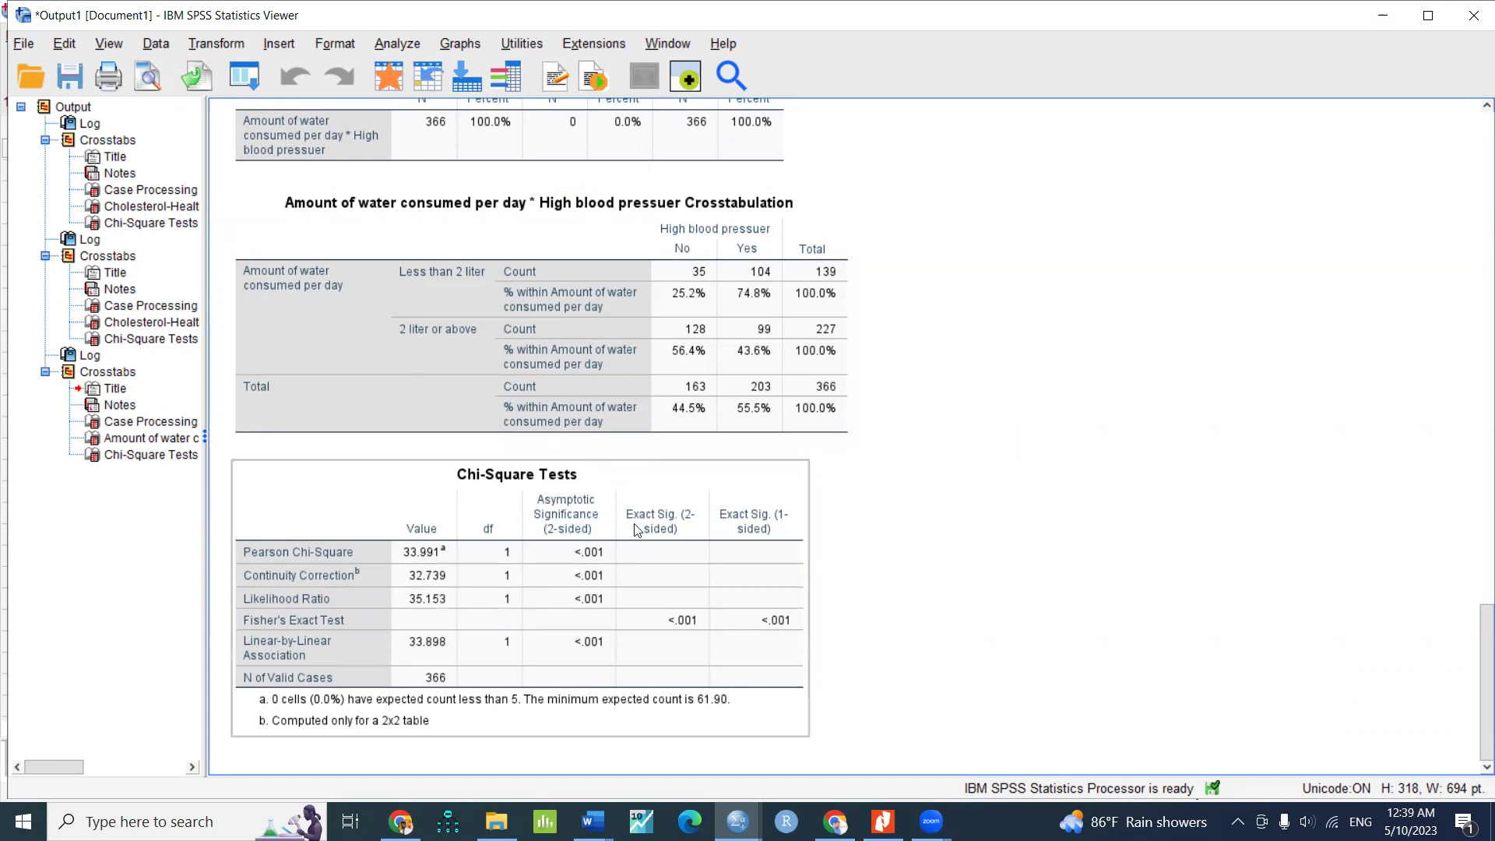
pyautogui.click(371, 263)
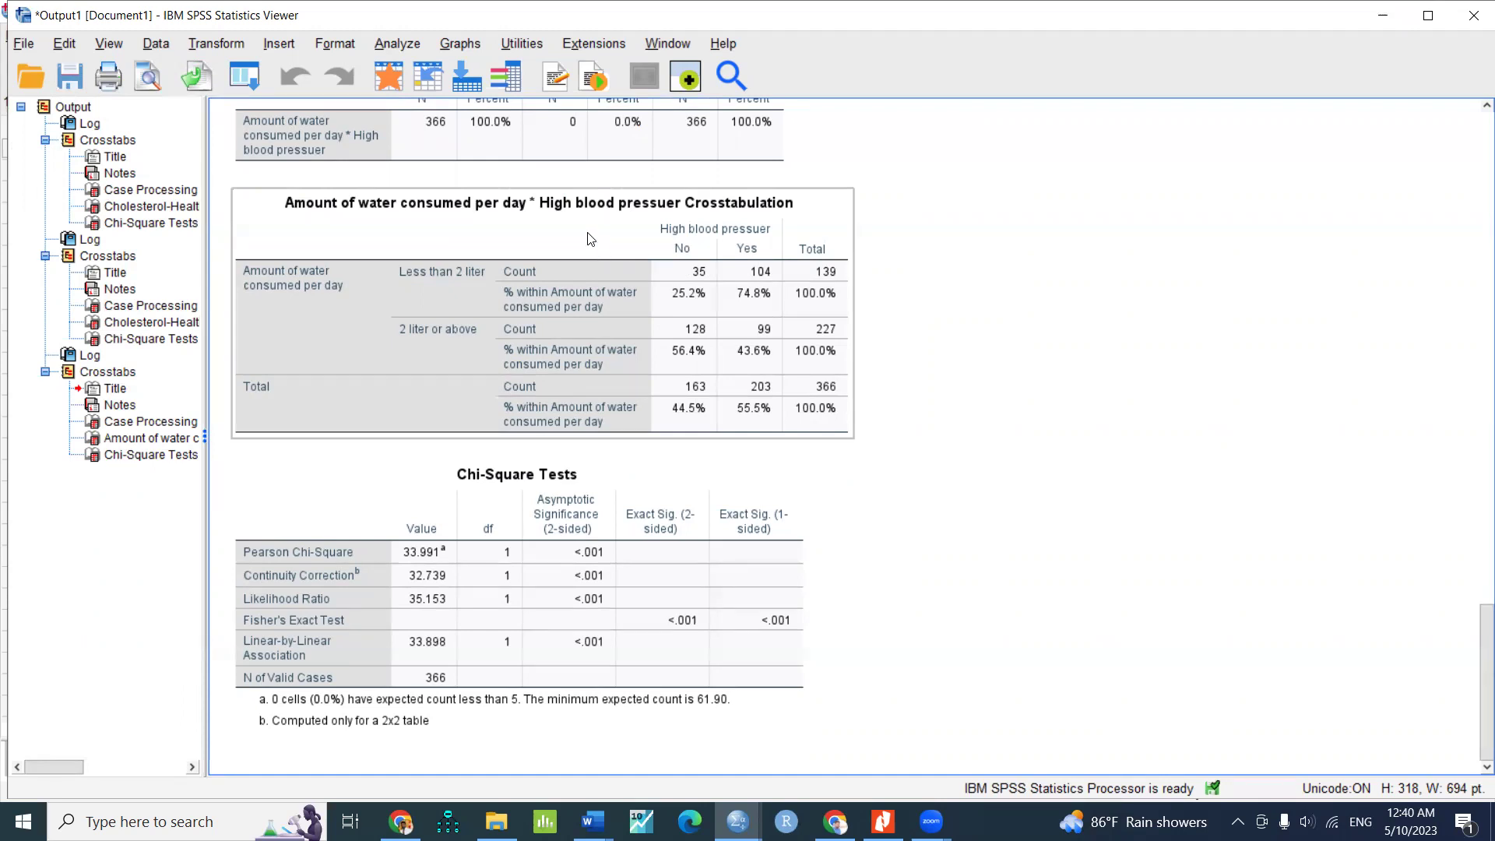
pyautogui.click(808, 674)
pyautogui.click(825, 674)
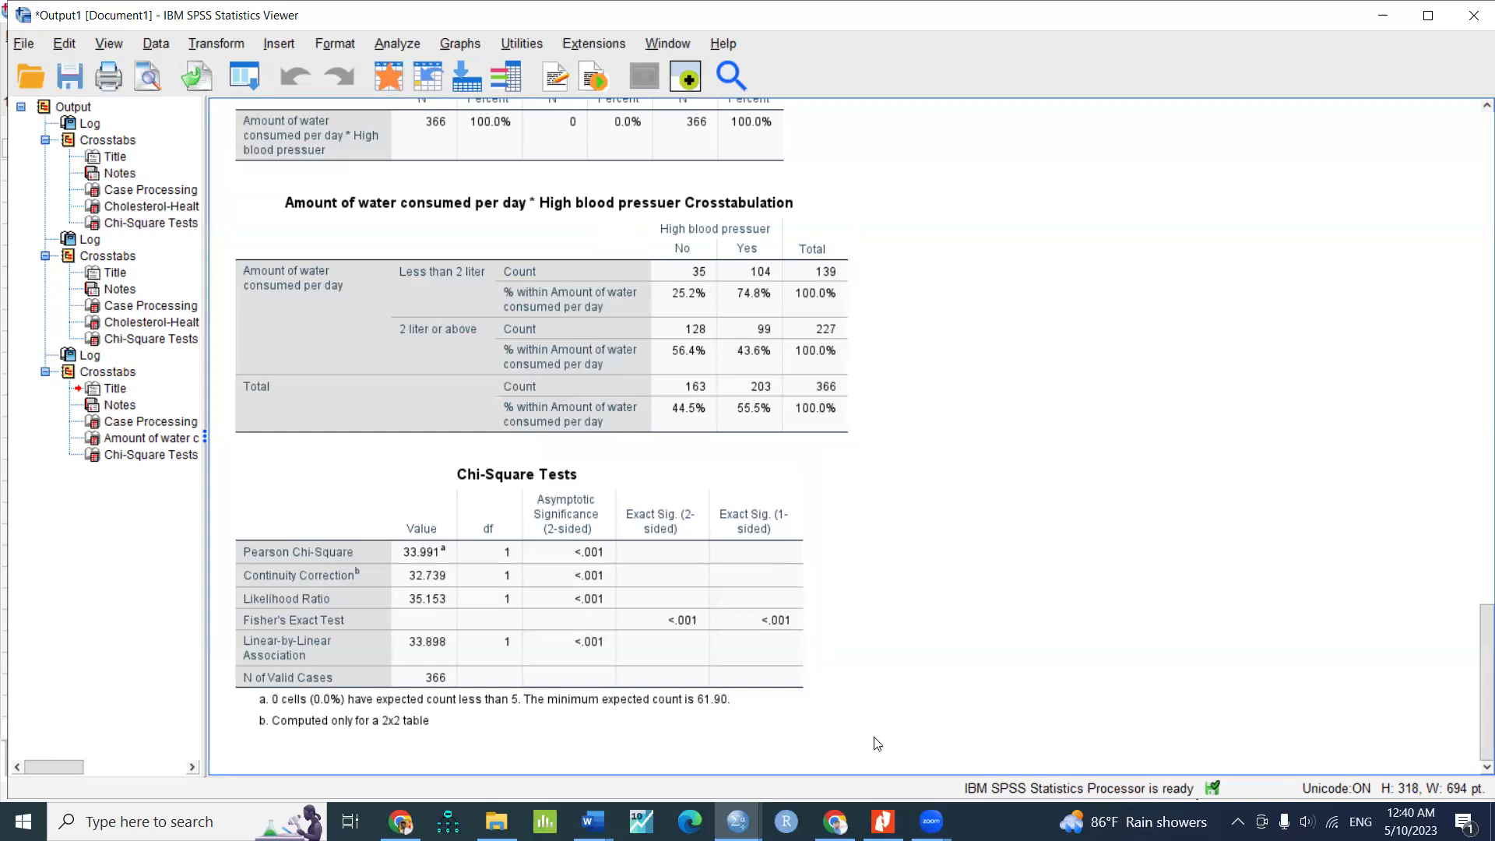